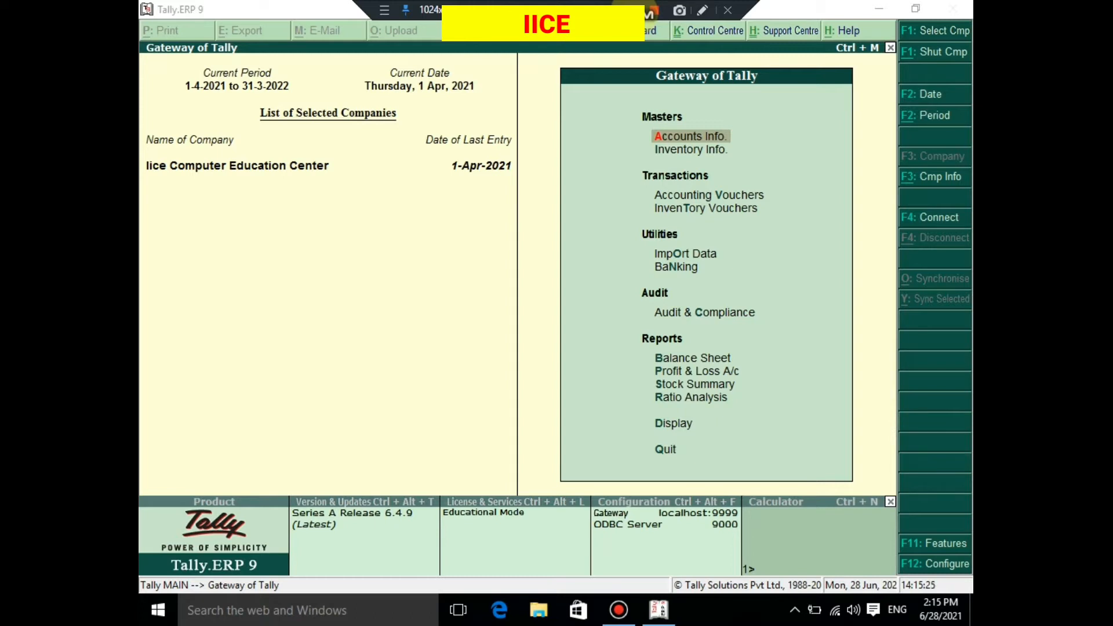
- Enable maintaining multiple godowns in the company's inventory features and save the settings
{"action": "left_click", "coordinate": [355, 325]}
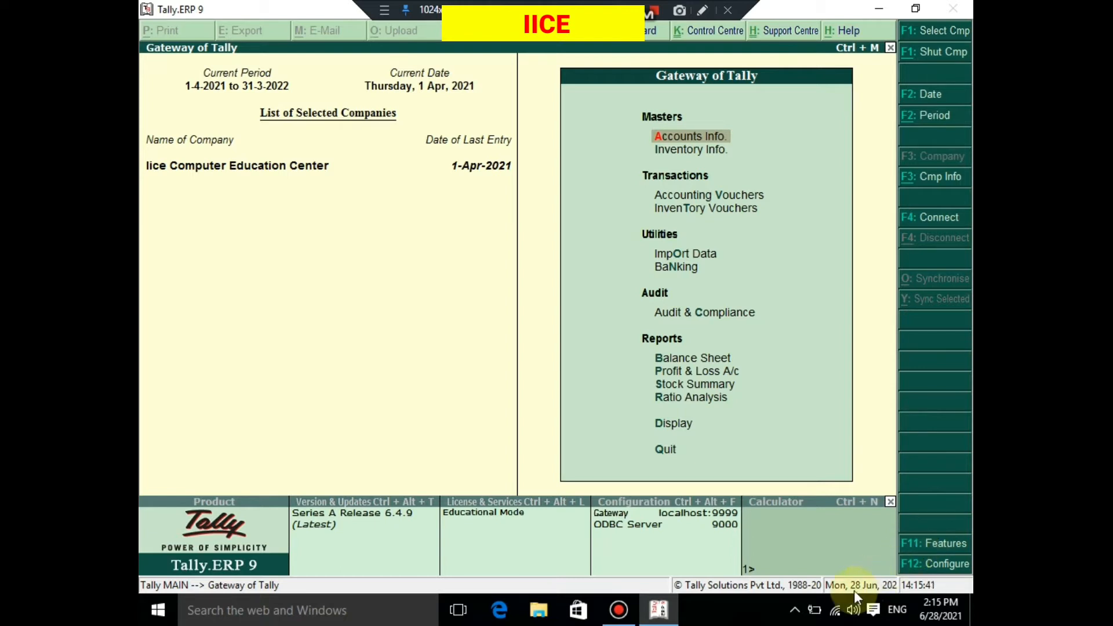
{"action": "key", "text": "F11"}
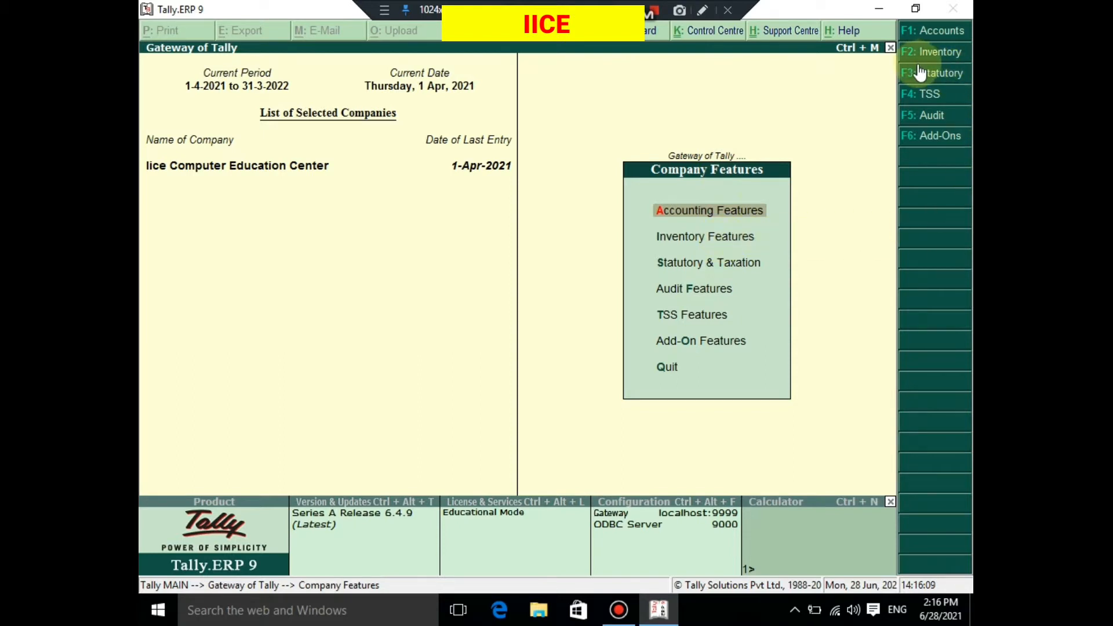
{"action": "left_click", "coordinate": [690, 238]}
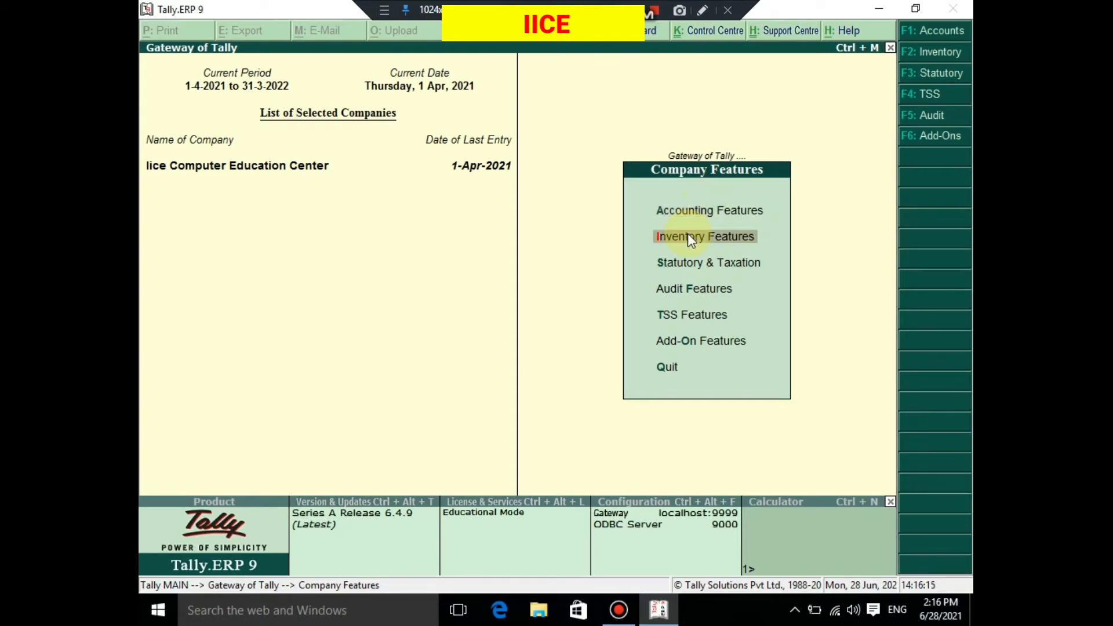
{"action": "left_click", "coordinate": [690, 238]}
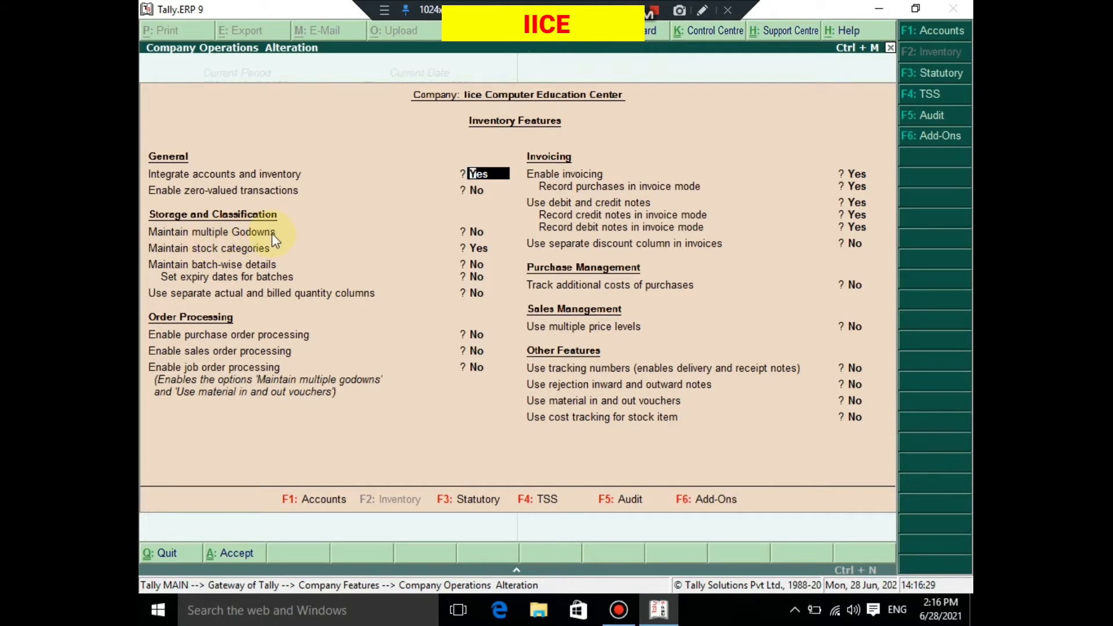
{"action": "key", "text": "Return"}
{"action": "key", "text": "Return"}
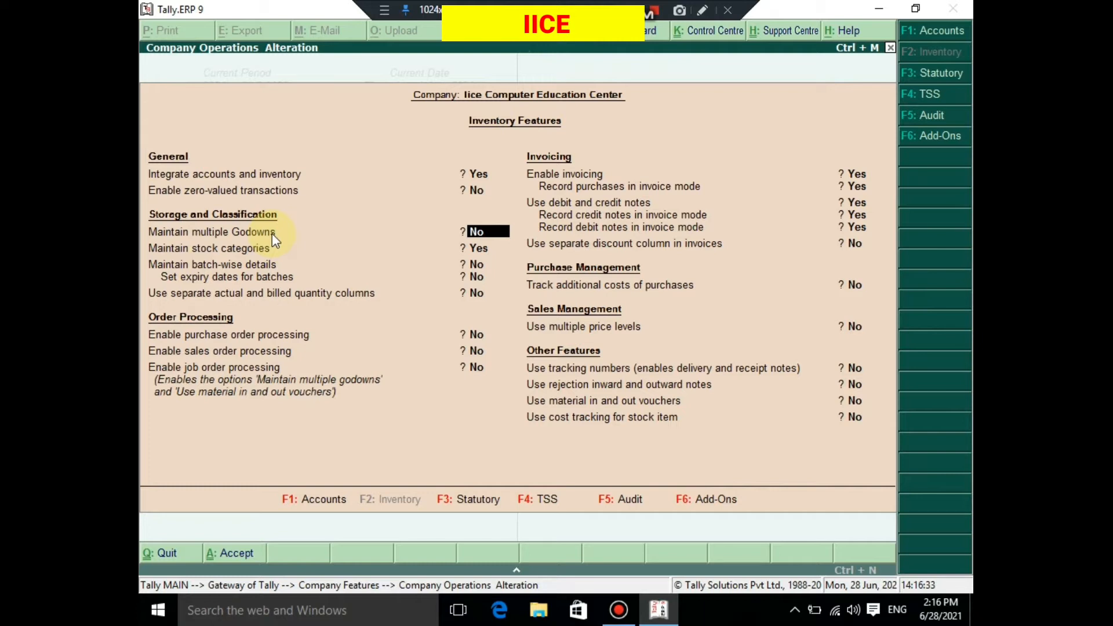
{"action": "type", "text": "y"}
{"action": "key", "text": "Return"}
{"action": "key", "text": "Return"}
{"action": "key", "text": "Return"}
{"action": "key", "text": "Return"}
{"action": "key", "text": "Return"}
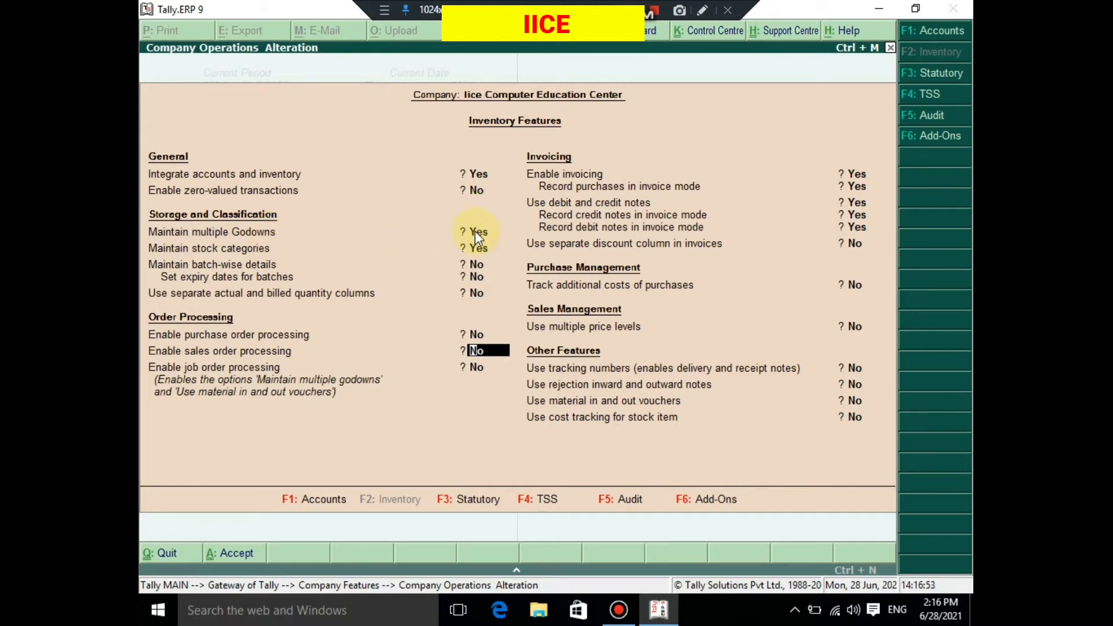
{"action": "key", "text": "Return"}
{"action": "key", "text": "Return"}
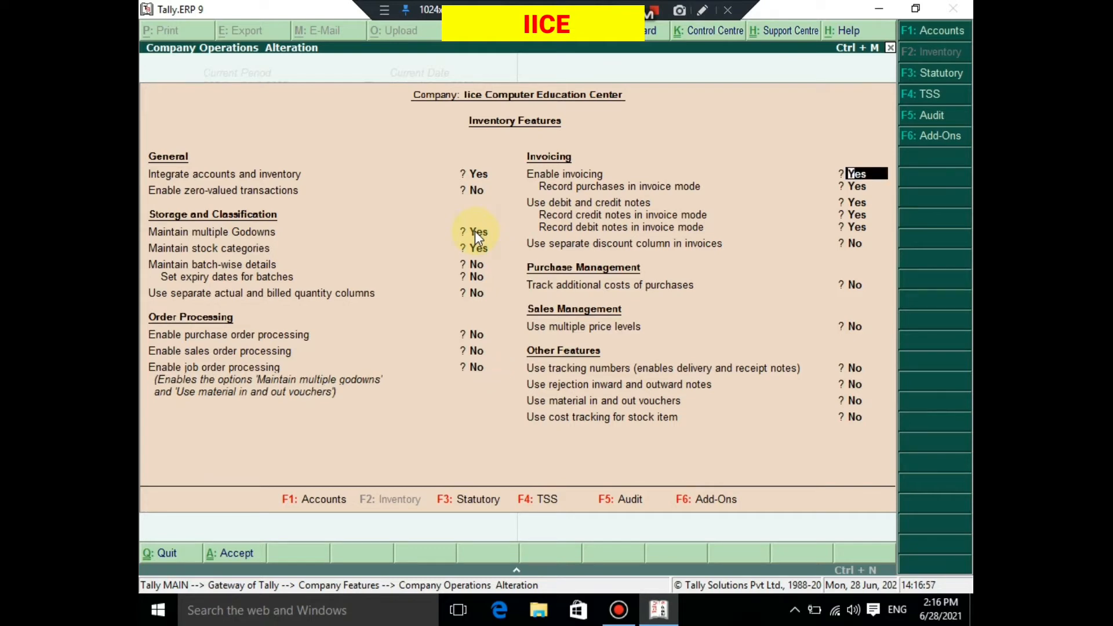
{"action": "left_click", "coordinate": [475, 231]}
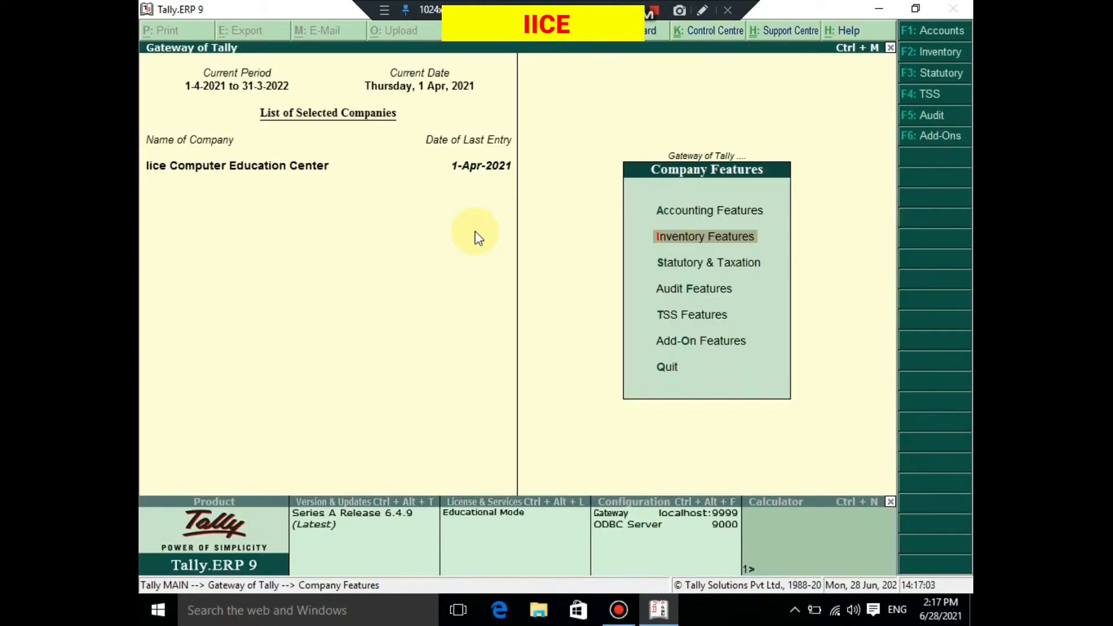
{"action": "key", "text": "Escape"}
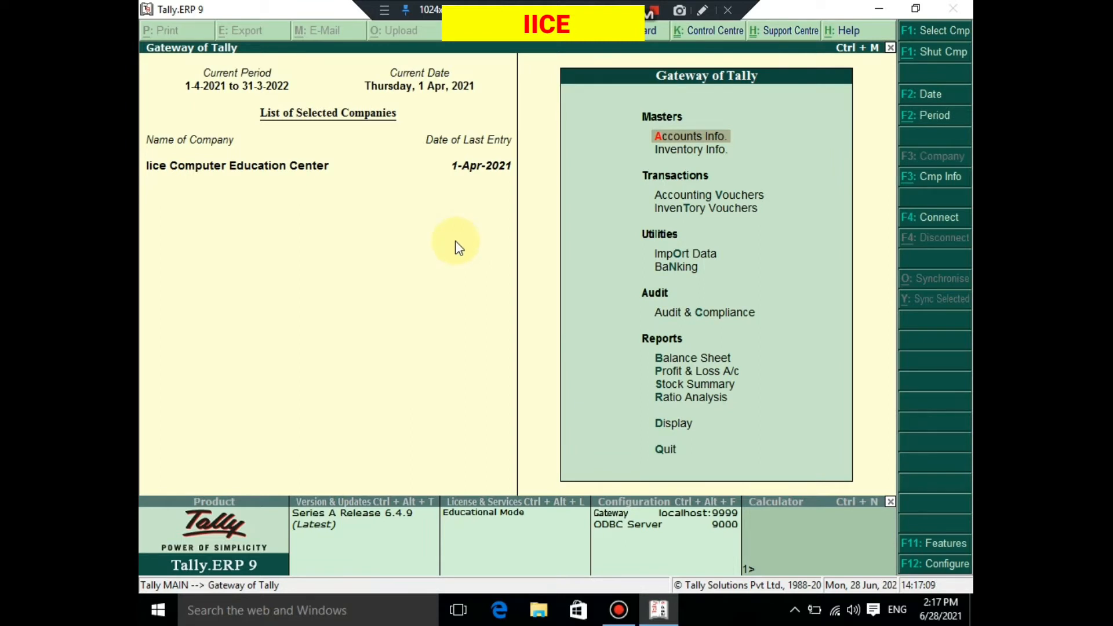
- Display the list of existing godowns from the inventory masters and close it
{"action": "key", "text": "Down"}
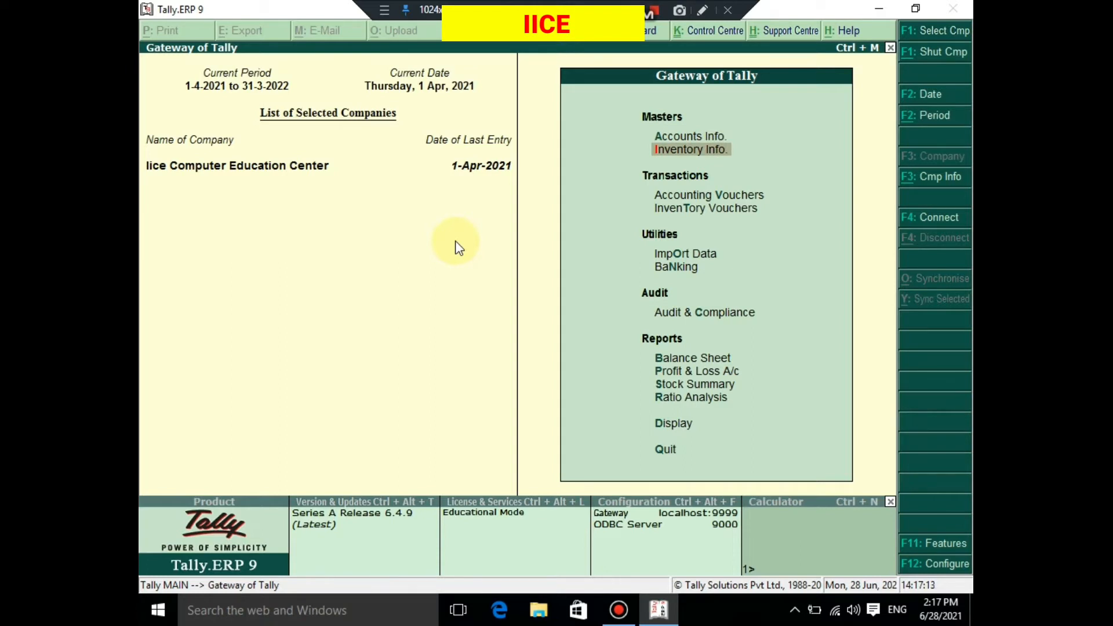
{"action": "key", "text": "Return"}
{"action": "key", "text": "Down"}
{"action": "key", "text": "Down"}
{"action": "key", "text": "Down"}
{"action": "key", "text": "Down"}
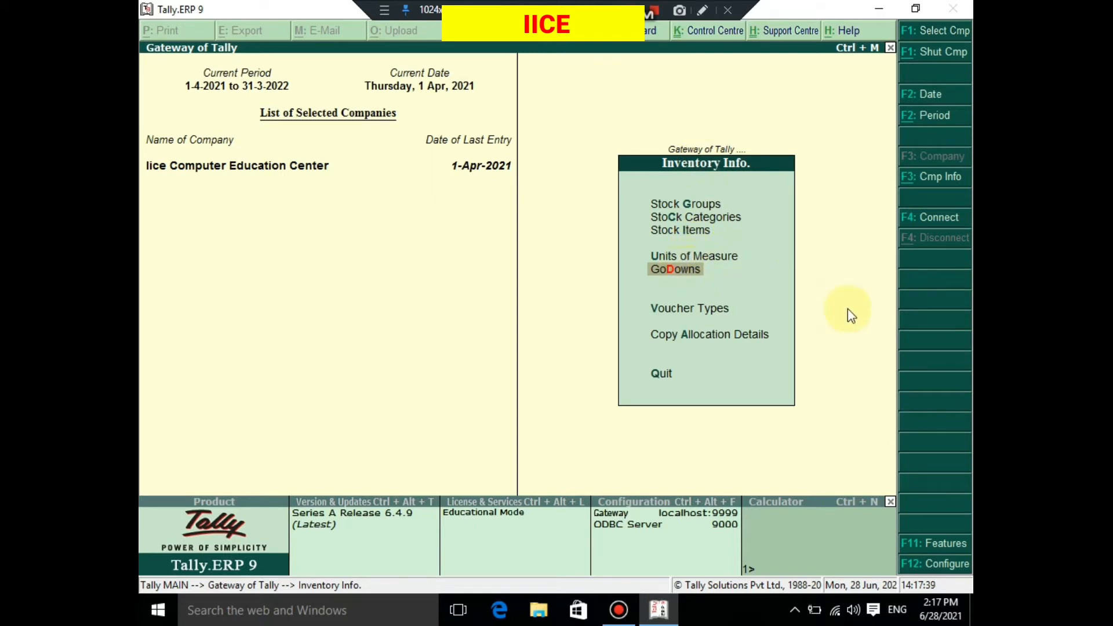
{"action": "key", "text": "Return"}
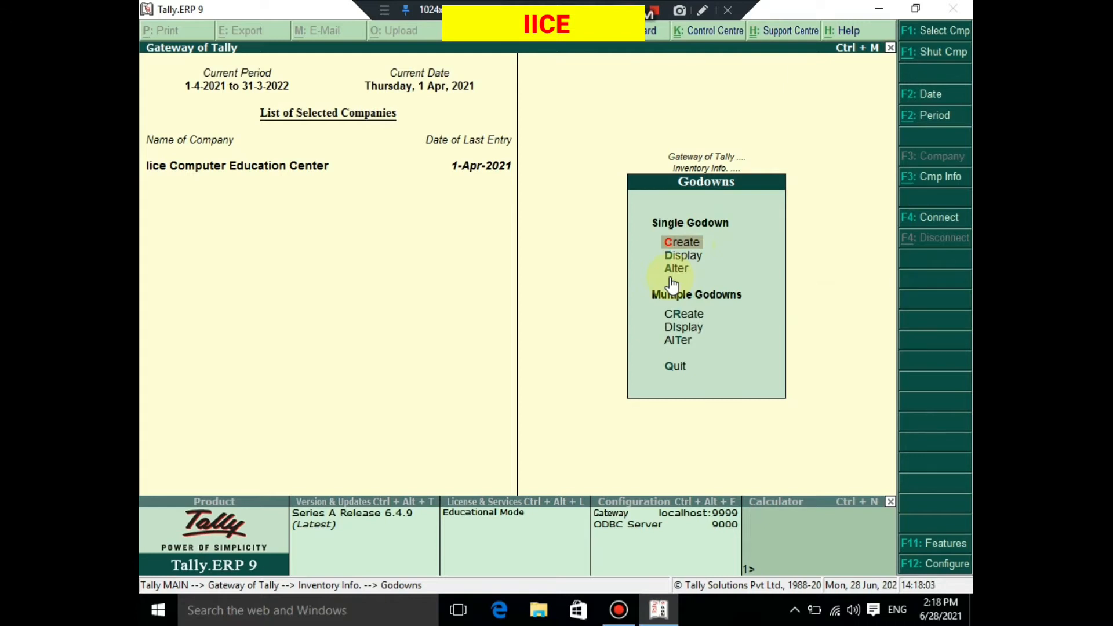
{"action": "key", "text": "Down"}
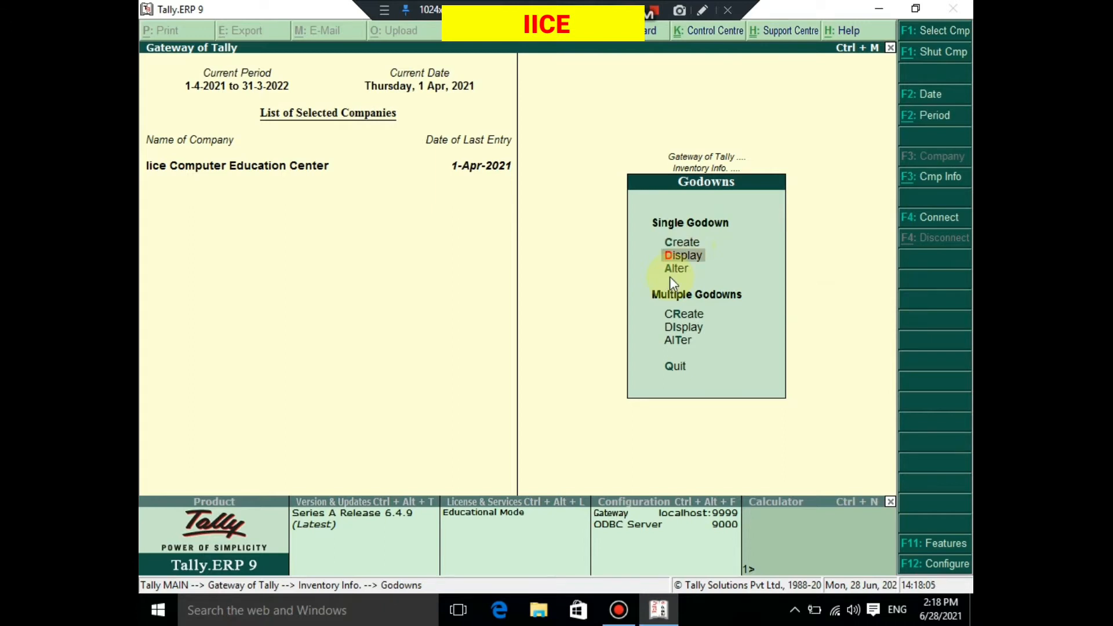
{"action": "key", "text": "Return"}
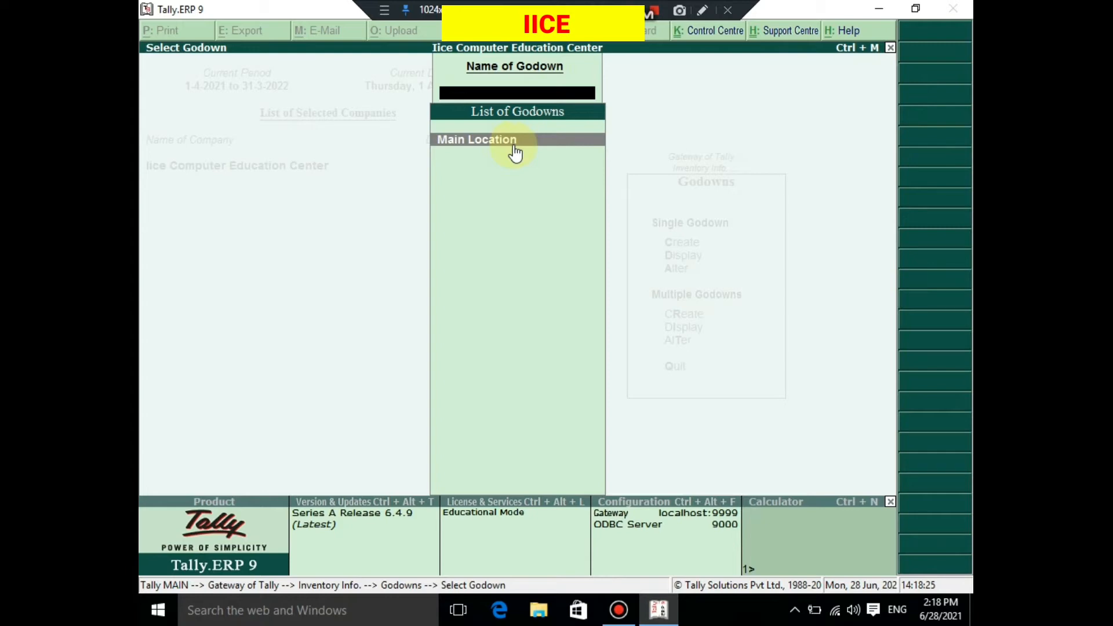
{"action": "key", "text": "Escape"}
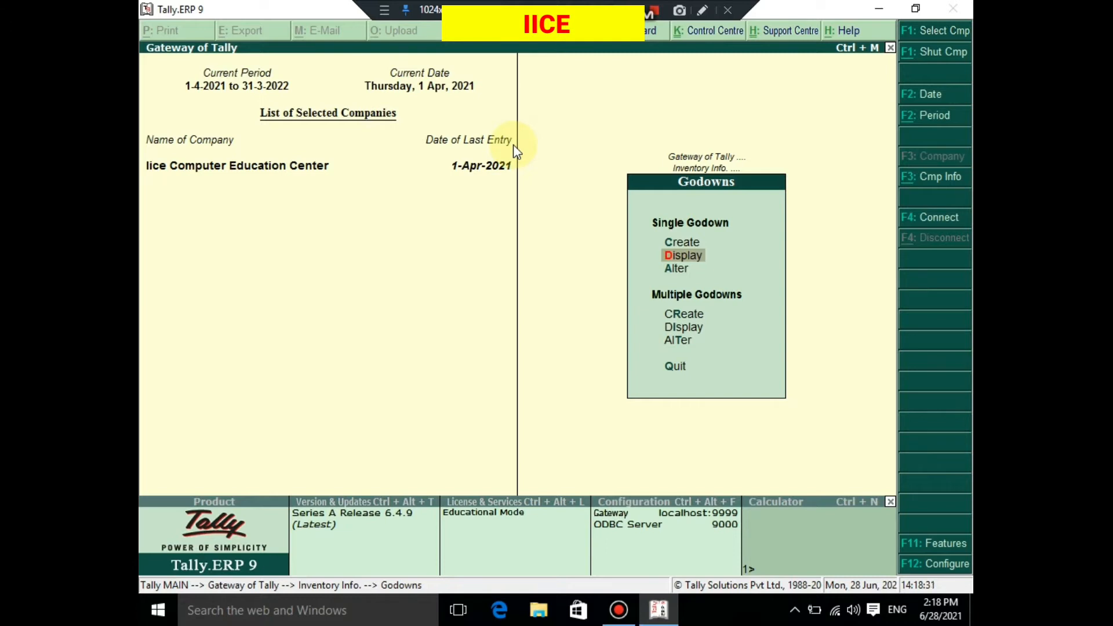
- Create a single godown named Pilani Road under Primary, leaving both third-party stock options at No
{"action": "key", "text": "Up"}
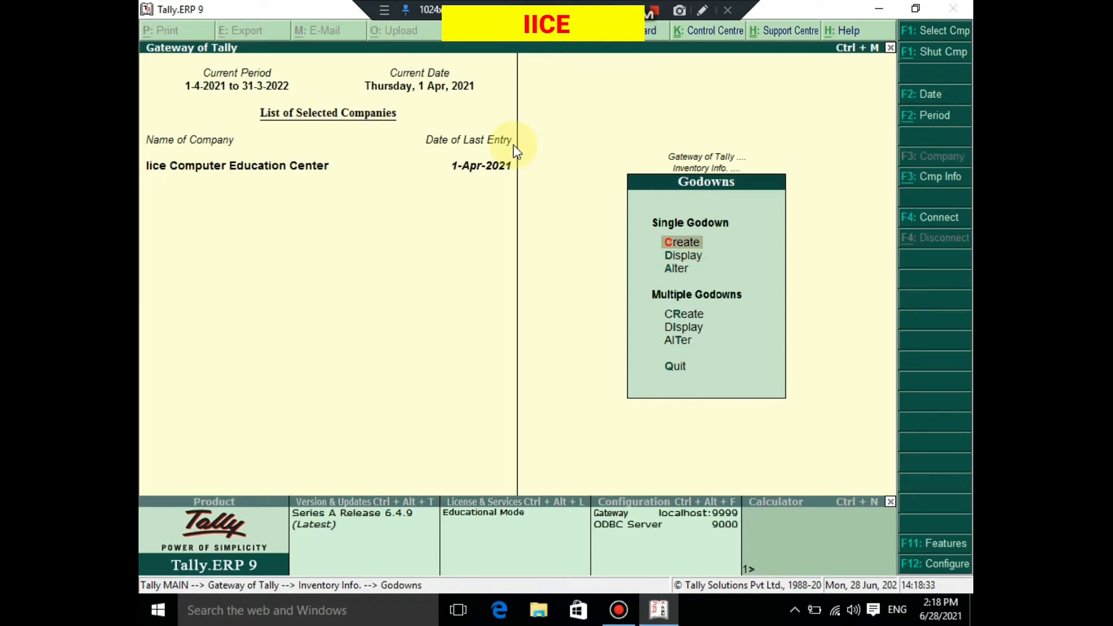
{"action": "key", "text": "Return"}
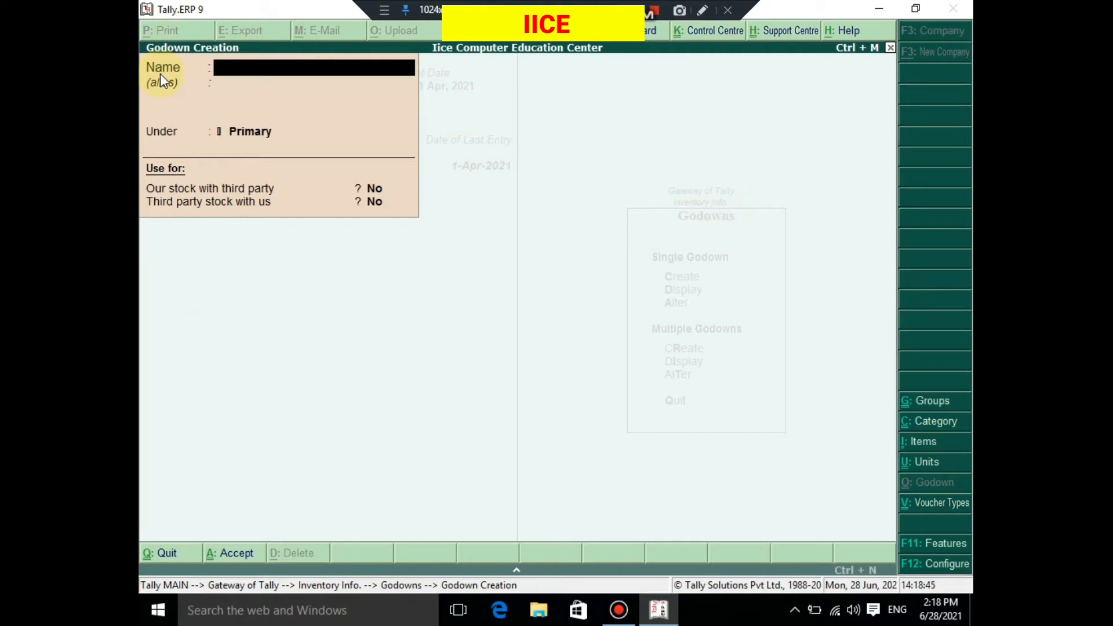
{"action": "type", "text": "Pilani Road"}
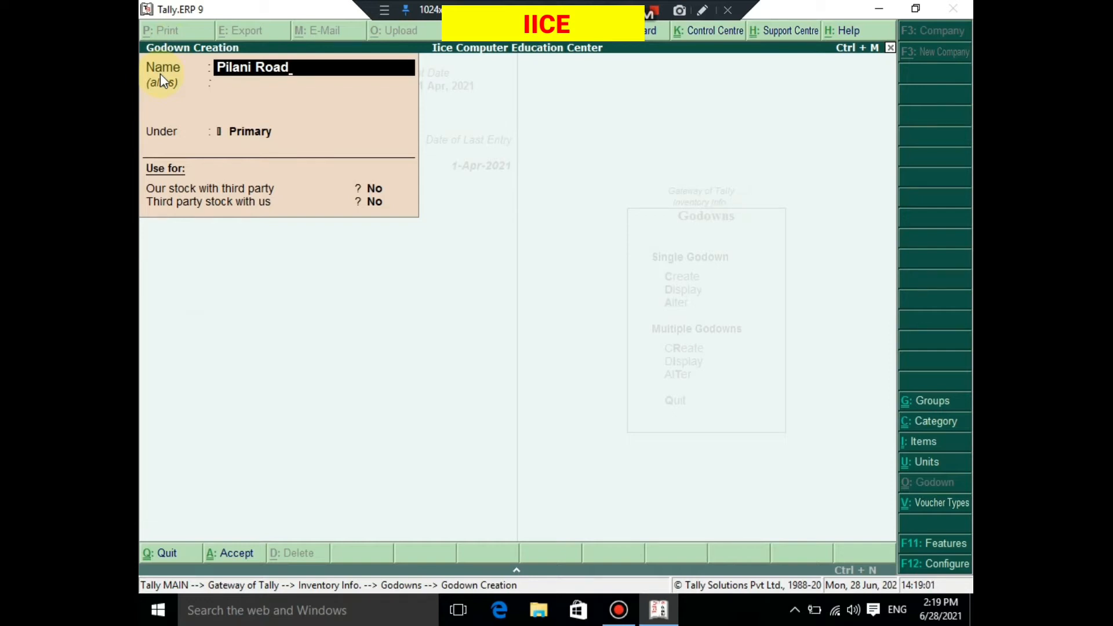
{"action": "key", "text": "Return"}
{"action": "key", "text": "Return"}
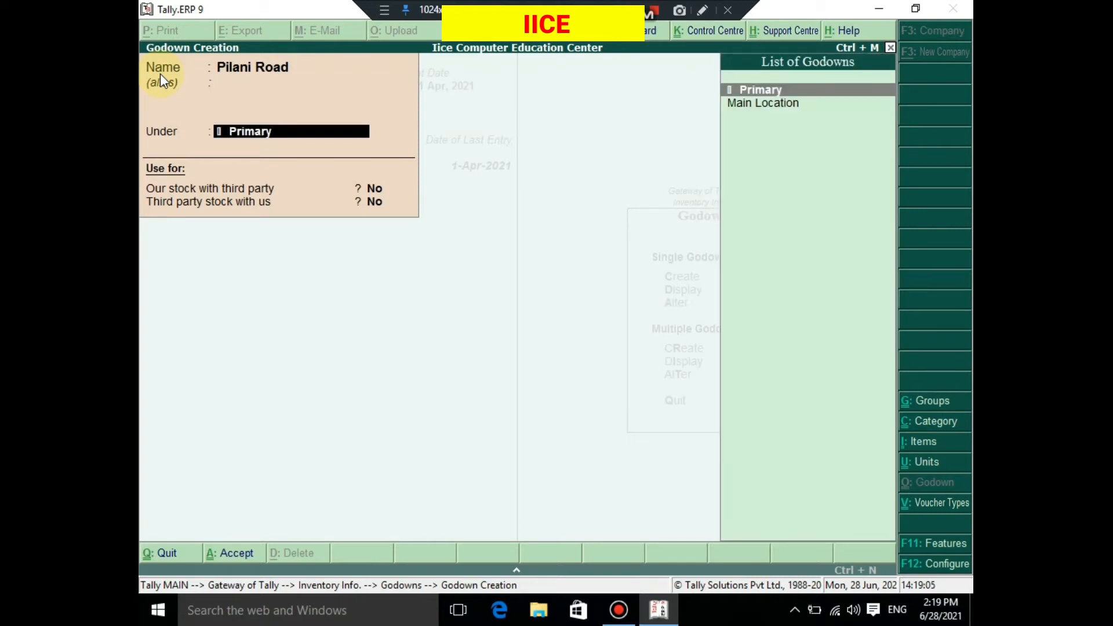
{"action": "key", "text": "Return"}
{"action": "key", "text": "Return"}
{"action": "key", "text": "Return"}
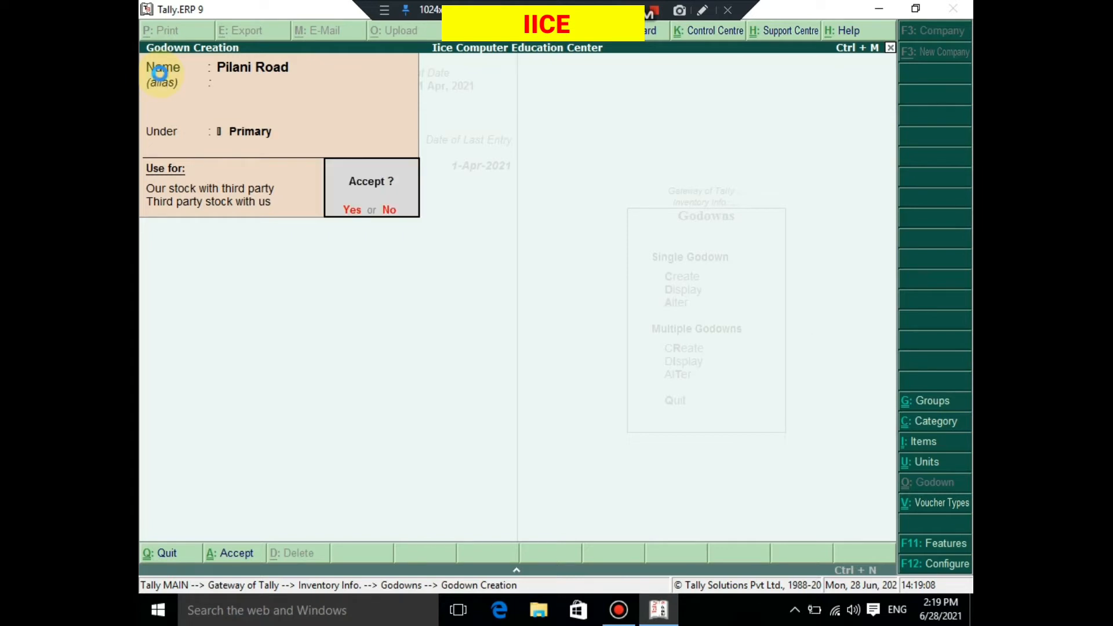
{"action": "key", "text": "Return"}
- Create another godown named Bus Stand under Primary, leaving both third-party stock options at No
{"action": "type", "text": "Bu"}
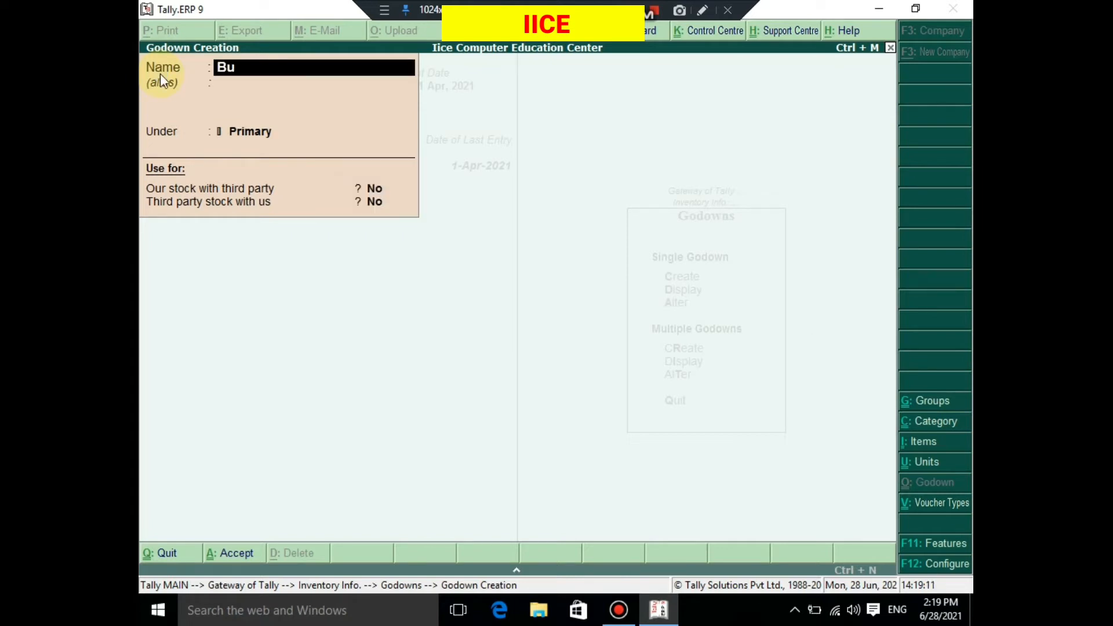
{"action": "type", "text": "s Stand"}
{"action": "key", "text": "Return"}
{"action": "key", "text": "Return"}
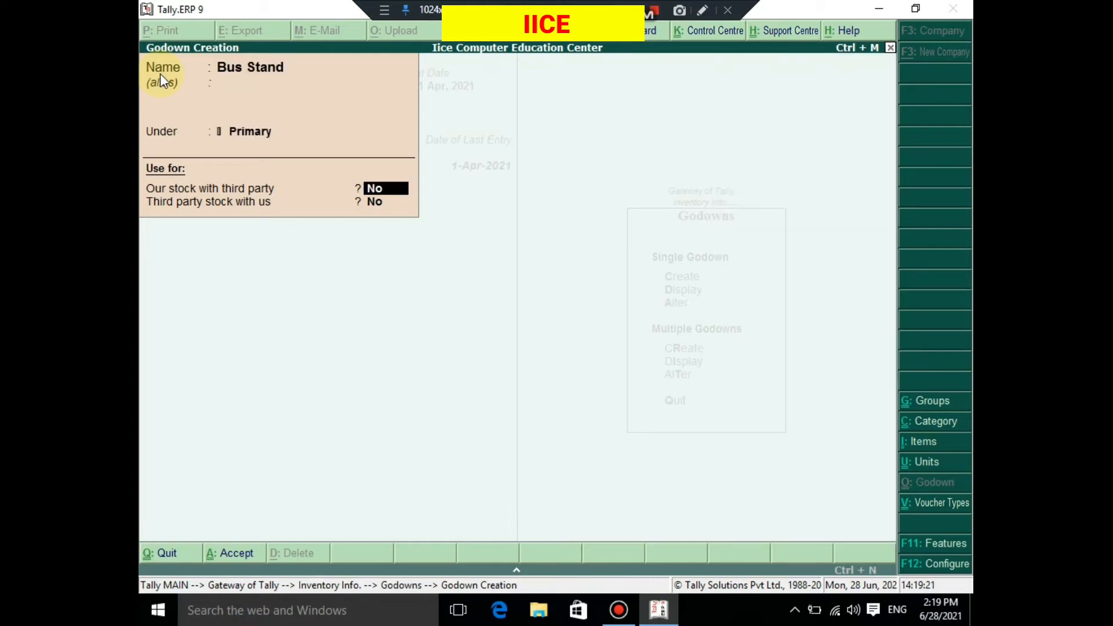
{"action": "key", "text": "Return"}
{"action": "key", "text": "Return"}
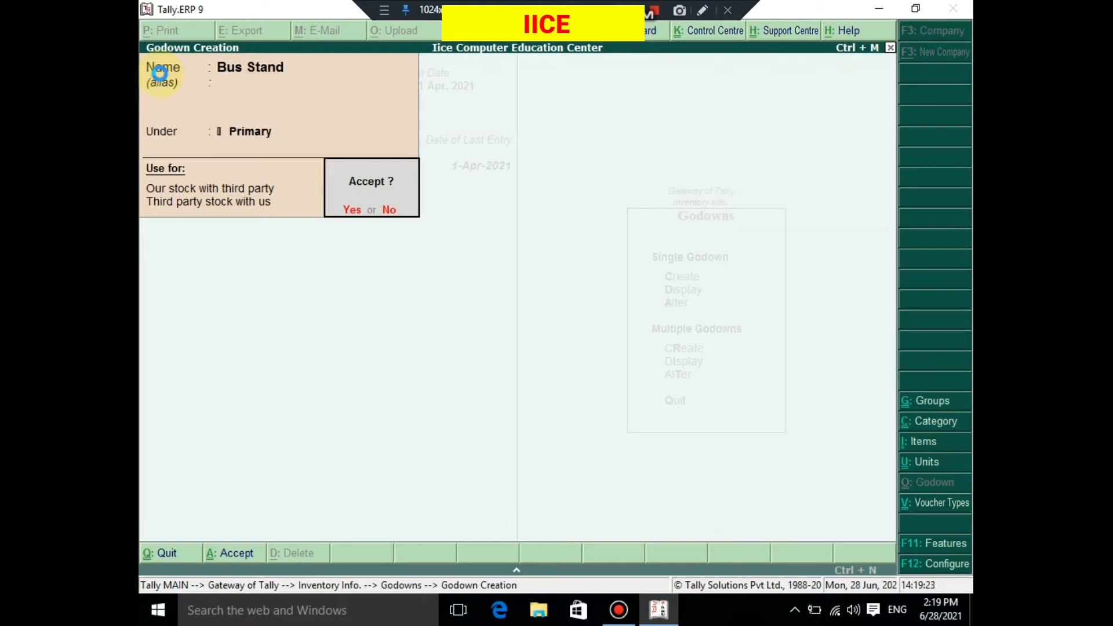
{"action": "key", "text": "Return"}
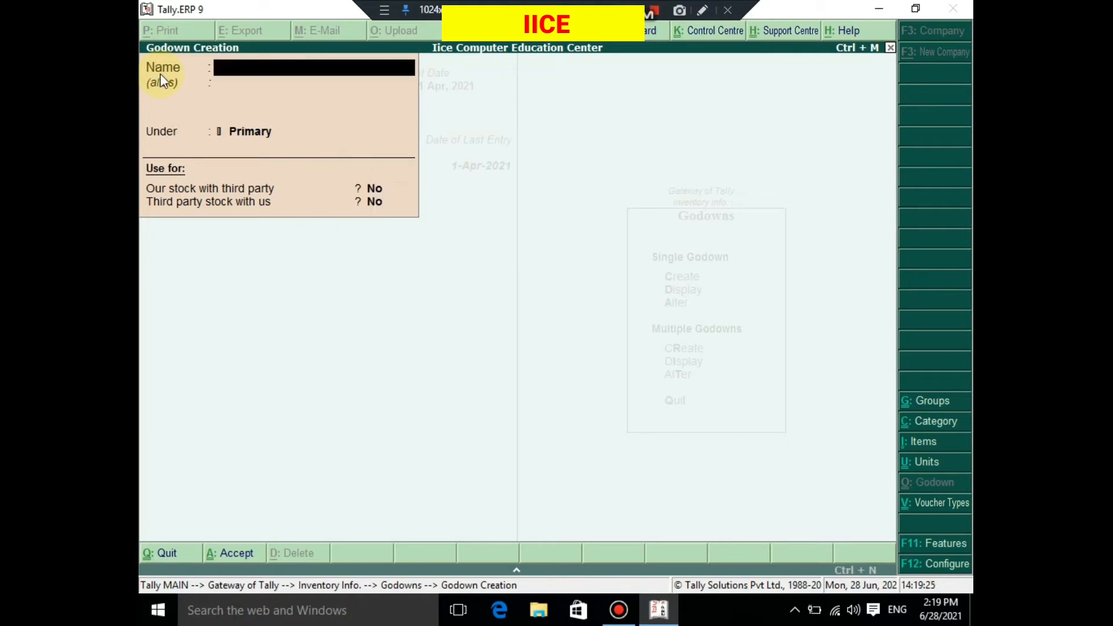
- Leave godown creation, check the newly created godowns in the display list, and return to the Gateway of Tally
{"action": "key", "text": "Escape"}
{"action": "key", "text": "Return"}
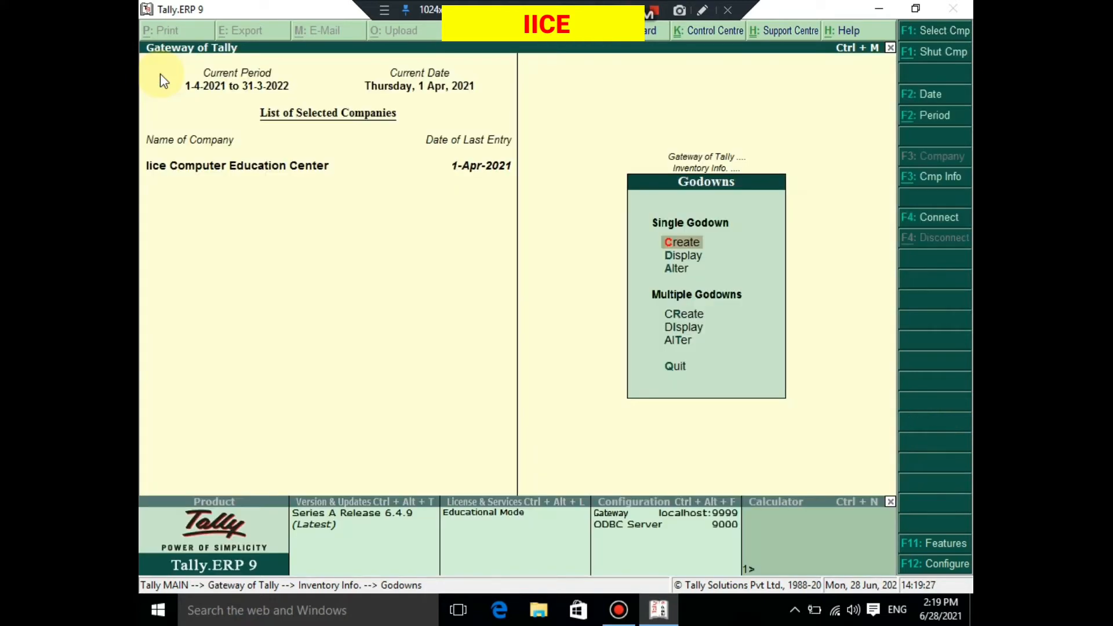
{"action": "key", "text": "Down"}
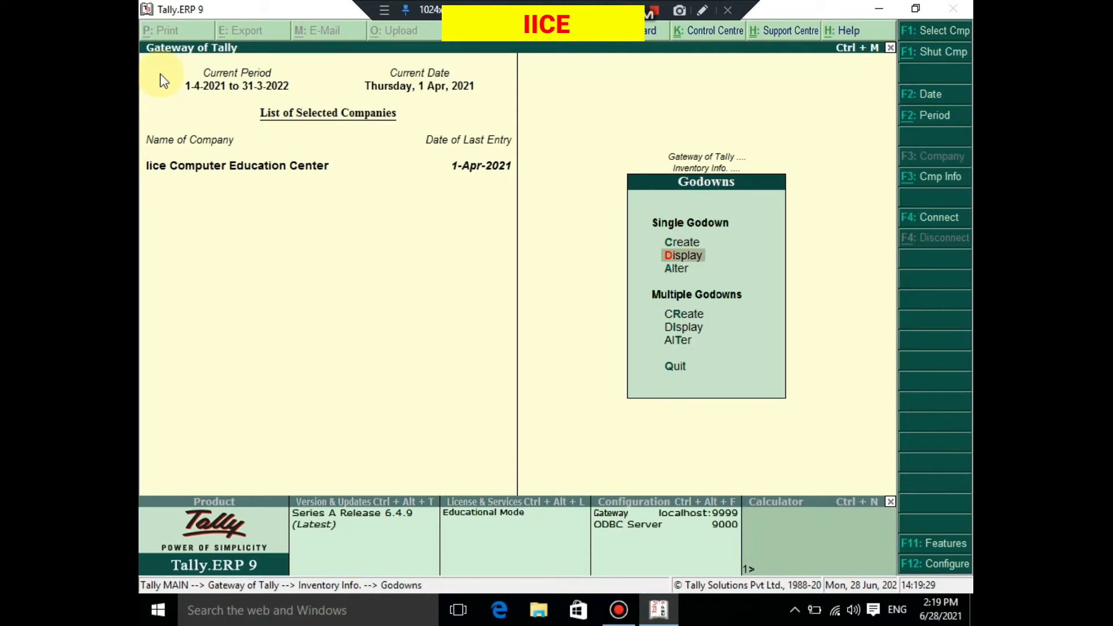
{"action": "key", "text": "Return"}
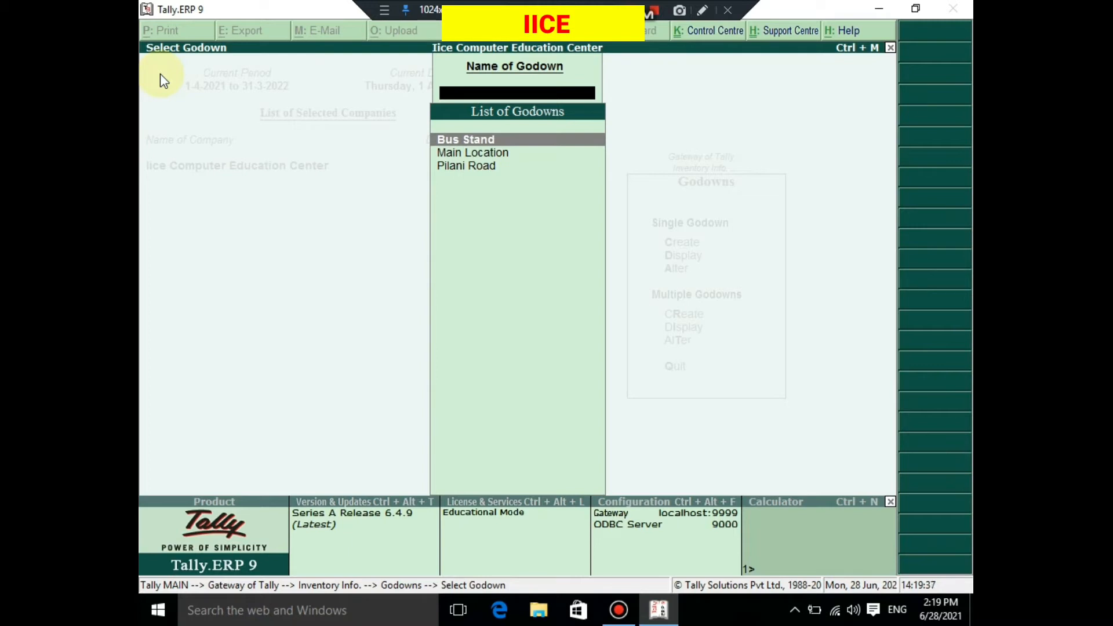
{"action": "key", "text": "Down"}
{"action": "key", "text": "Down"}
{"action": "key", "text": "Escape"}
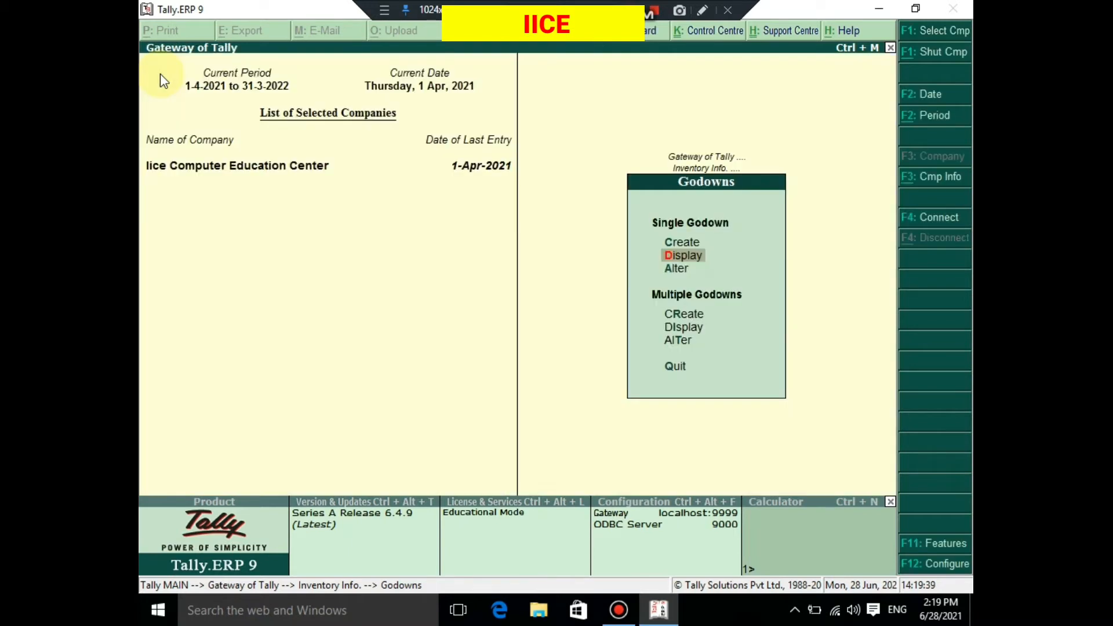
{"action": "key", "text": "Escape"}
{"action": "key", "text": "Escape"}
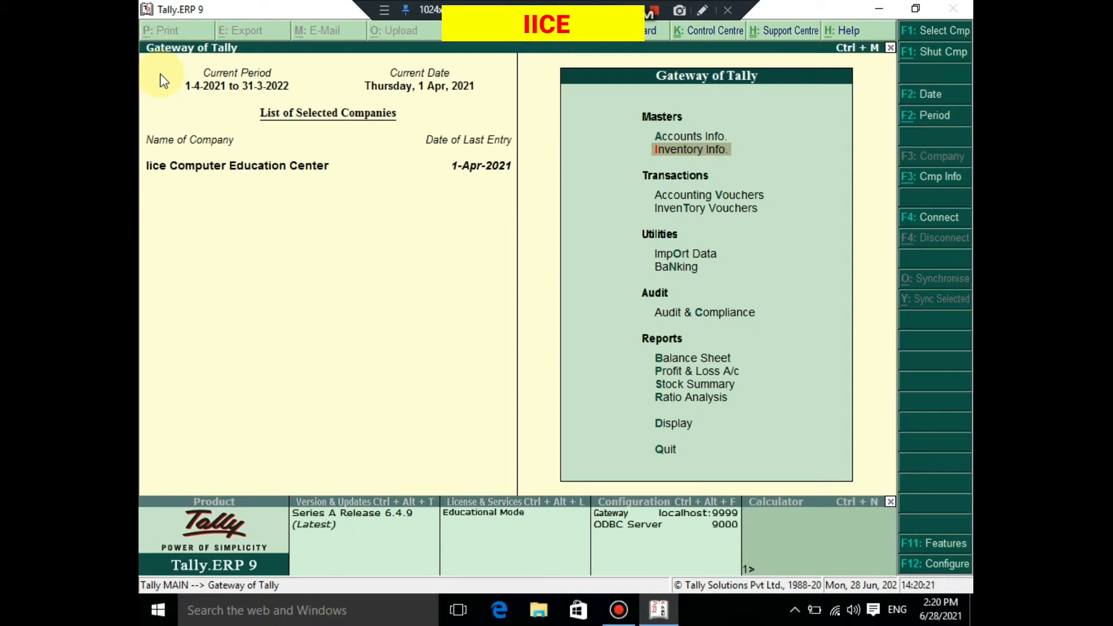
- Start a purchase voucher with supplier invoice number 3 dated 1-Apr-2021 and Cash as the party account
{"action": "key", "text": "Down"}
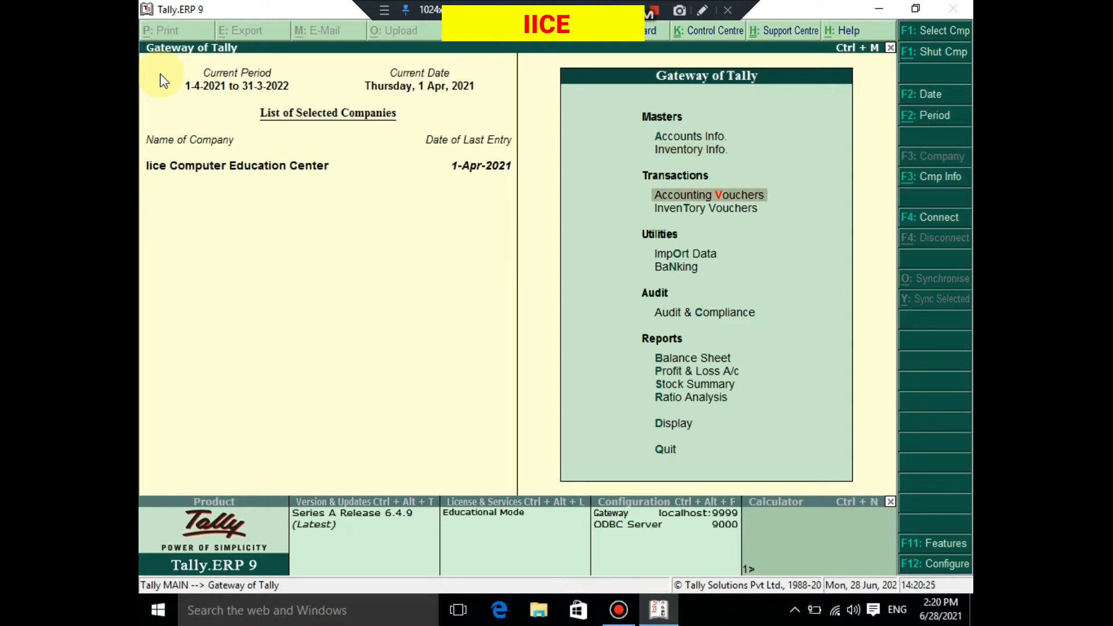
{"action": "left_click", "coordinate": [708, 197]}
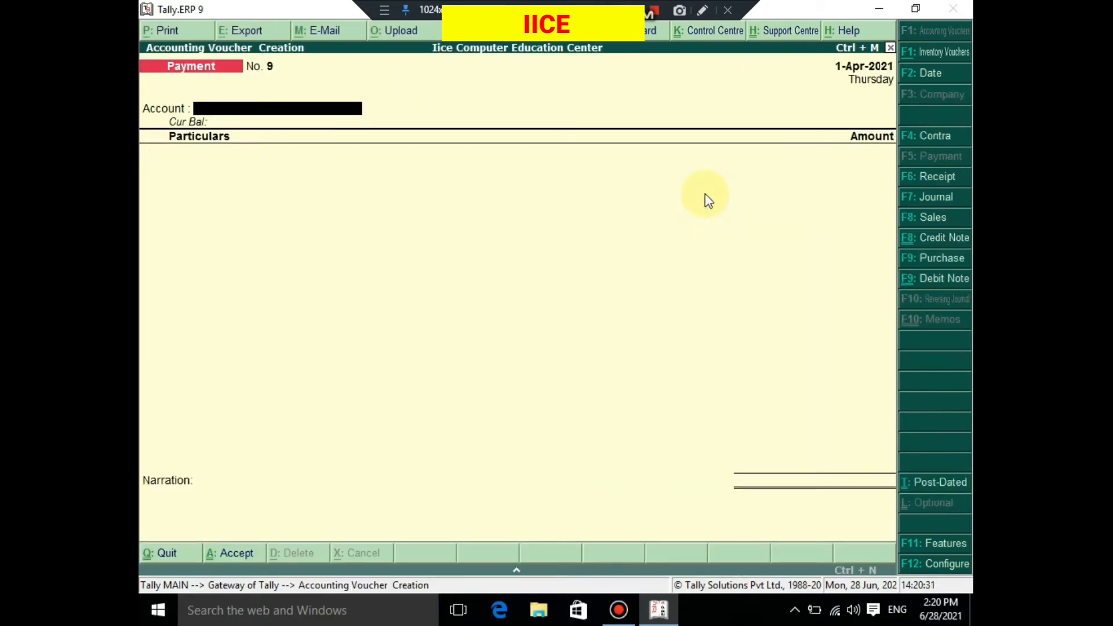
{"action": "key", "text": "F9"}
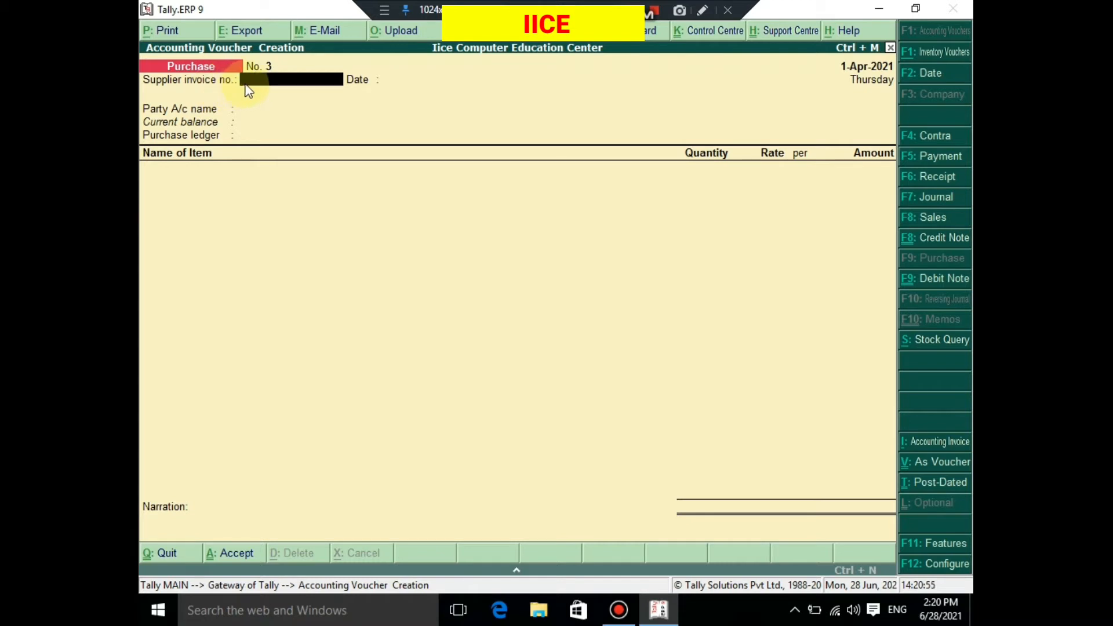
{"action": "type", "text": "3"}
{"action": "key", "text": "Return"}
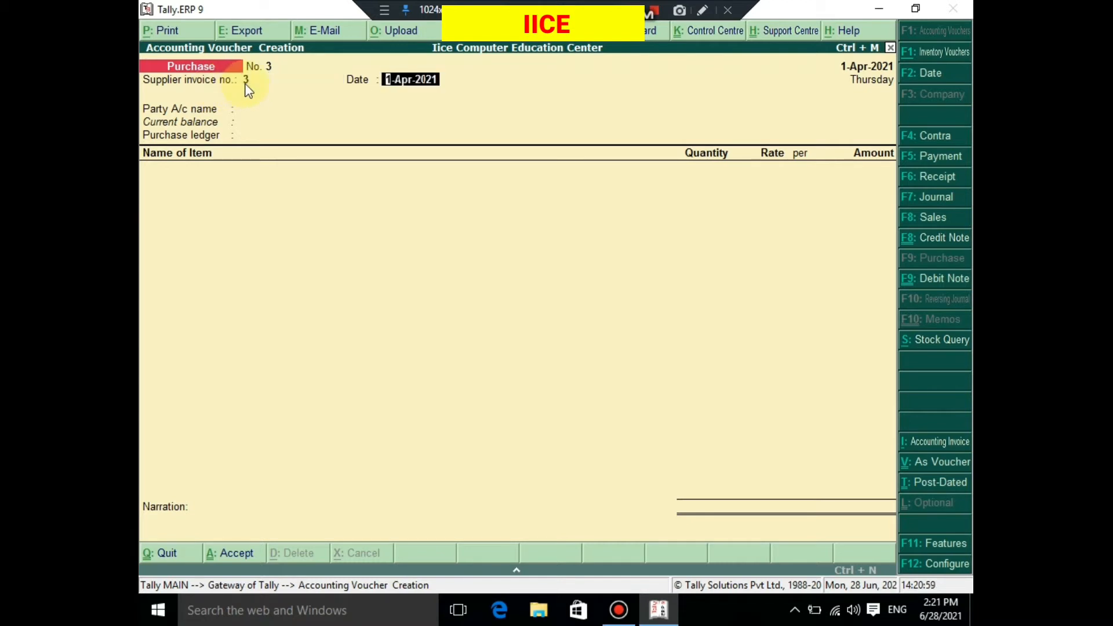
{"action": "key", "text": "Return"}
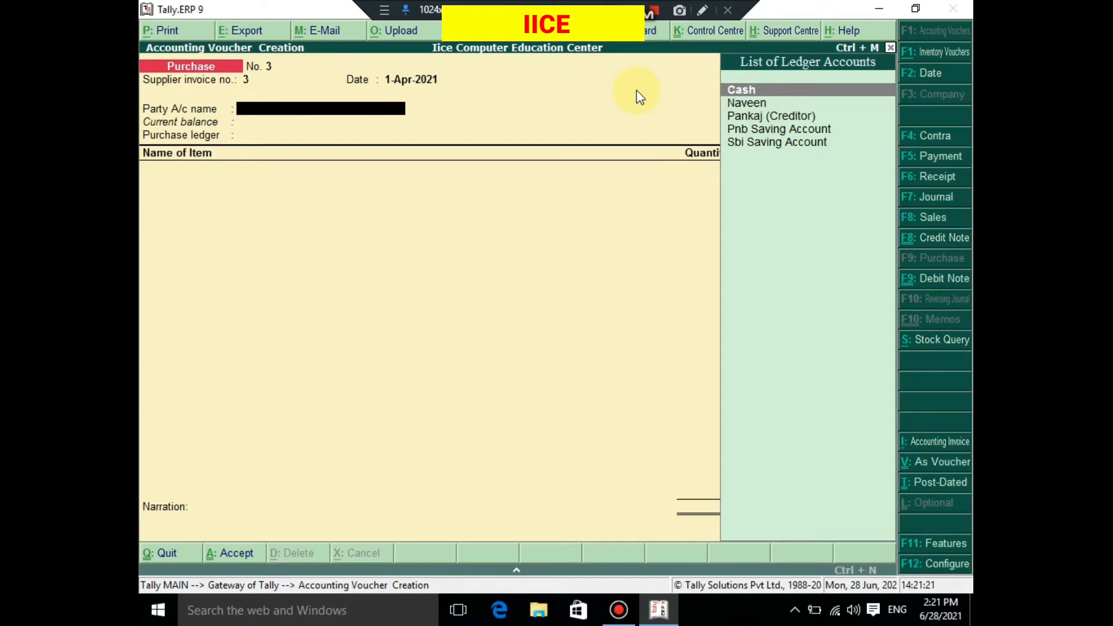
{"action": "key", "text": "Return"}
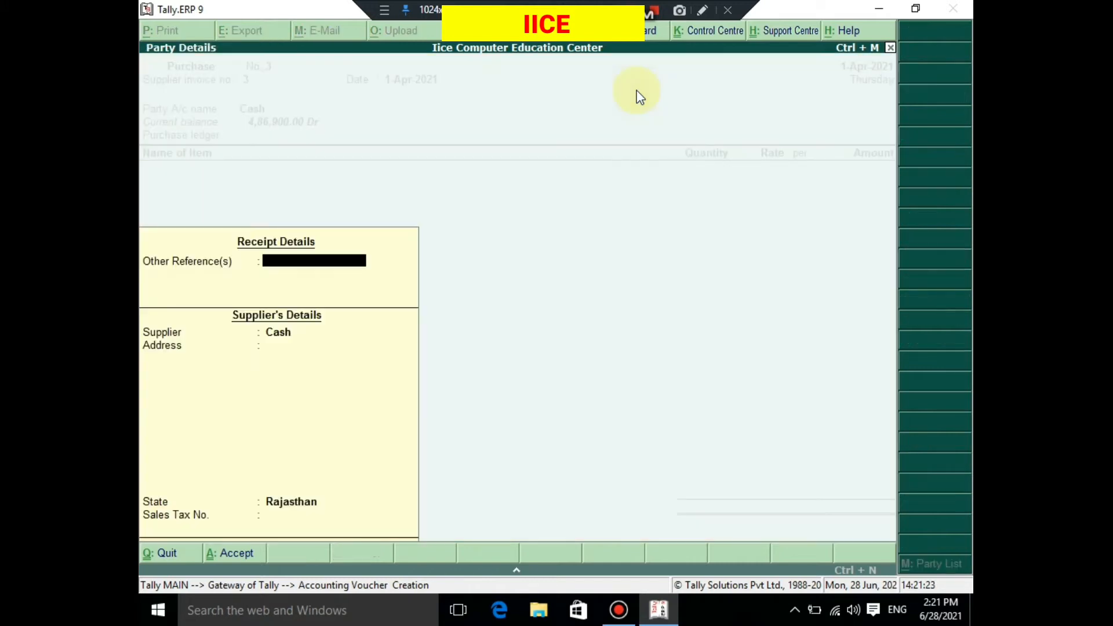
- Leave other references blank, fill in the supplier's name and address in the party details, and set the state to Rajasthan
{"action": "key", "text": "Return"}
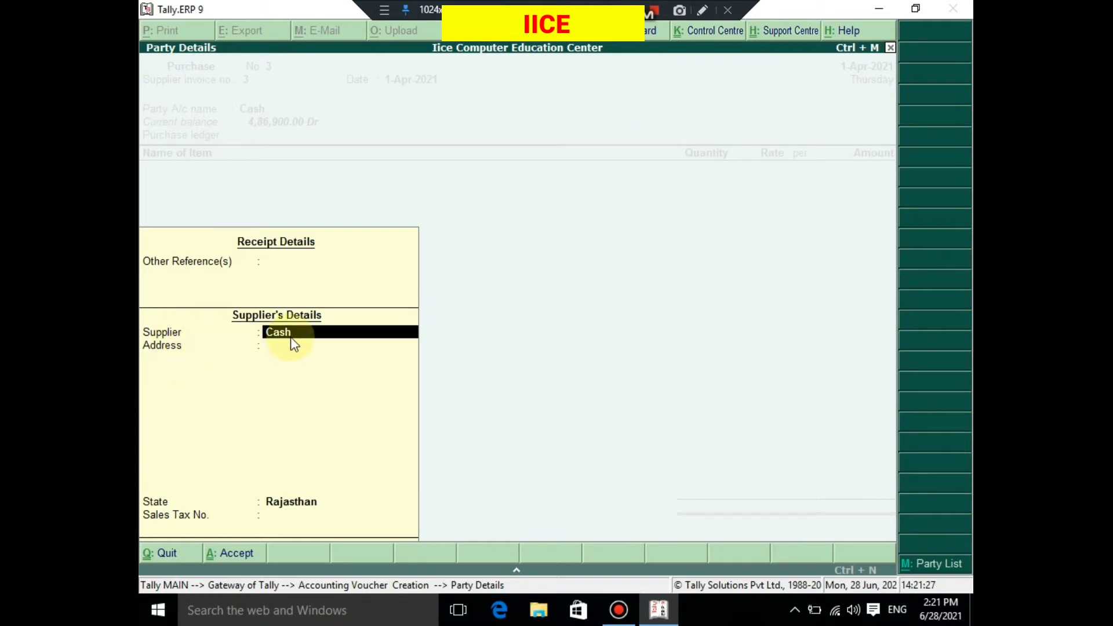
{"action": "type", "text": "Deepak"}
{"action": "key", "text": "Return"}
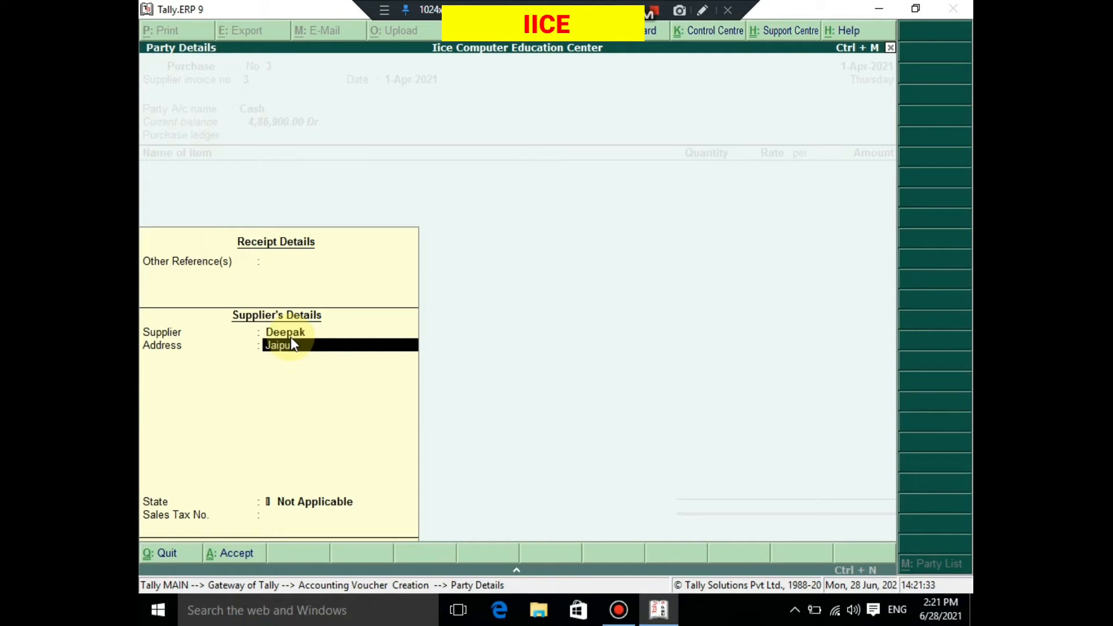
{"action": "key", "text": "Return"}
{"action": "key", "text": "Return"}
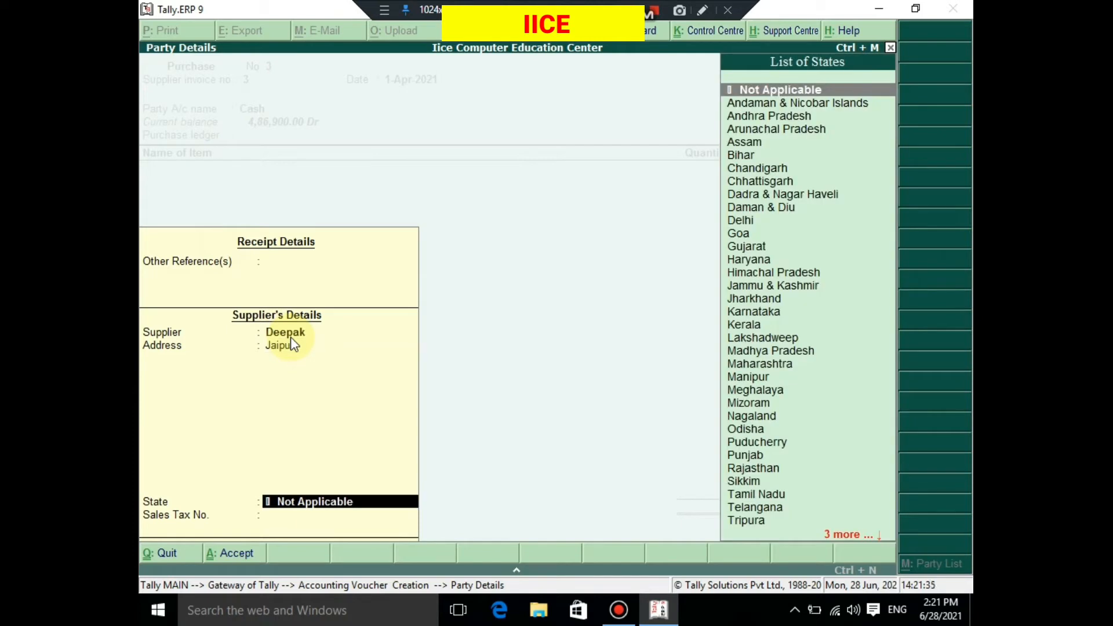
{"action": "type", "text": "raj"}
{"action": "key", "text": "Return"}
{"action": "key", "text": "Return"}
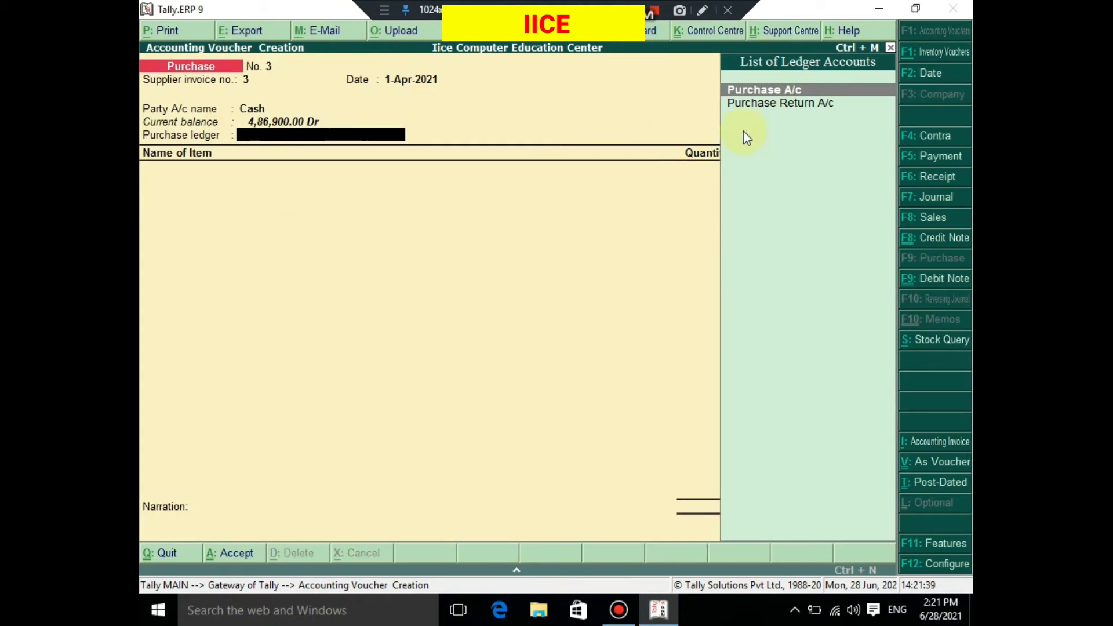
- Set Purchase A/c as the purchase ledger and add Cpu P4 as the purchased item
{"action": "left_click", "coordinate": [773, 92]}
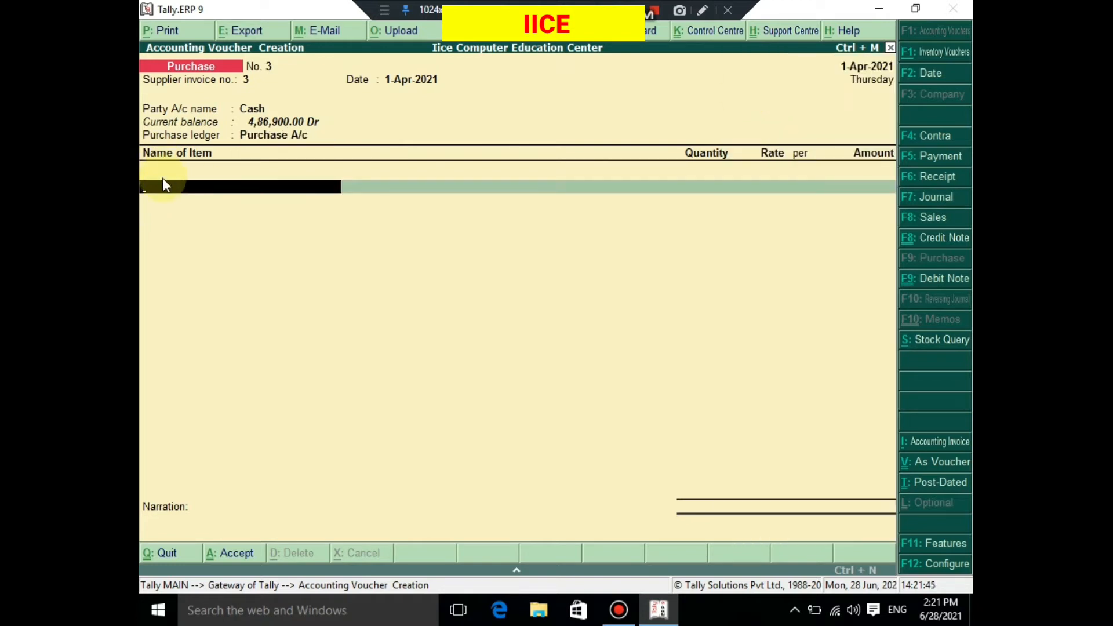
{"action": "type", "text": "Cpu"}
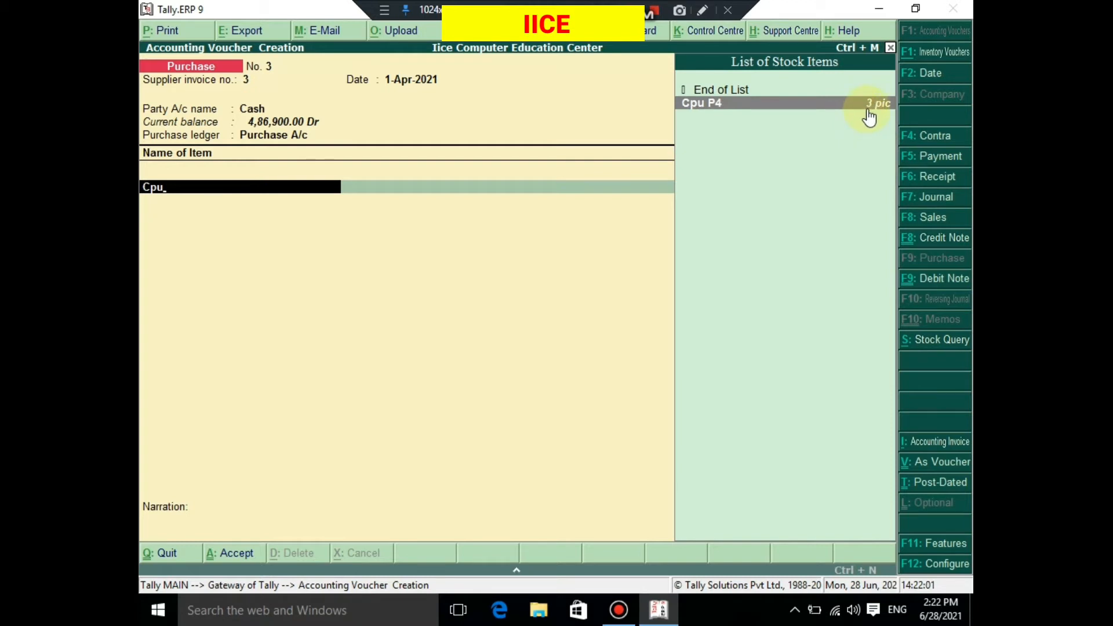
{"action": "key", "text": "Return"}
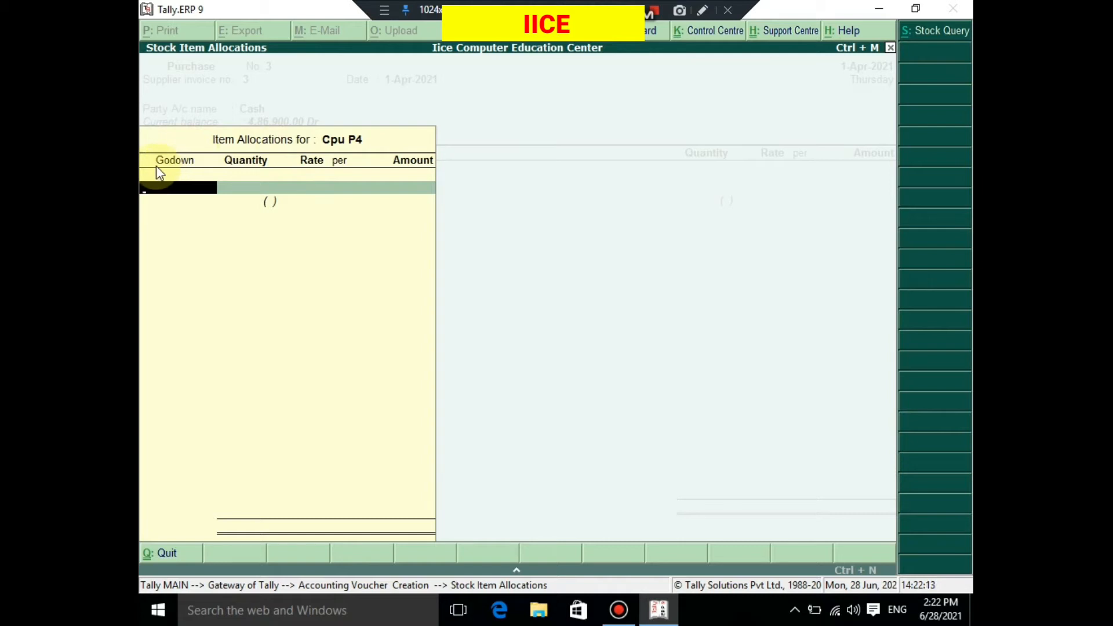
- Allocate 5 pic of Cpu P4 to the Pilani Road godown, keeping the rate of 5,000.00 per pic
{"action": "type", "text": "Pi"}
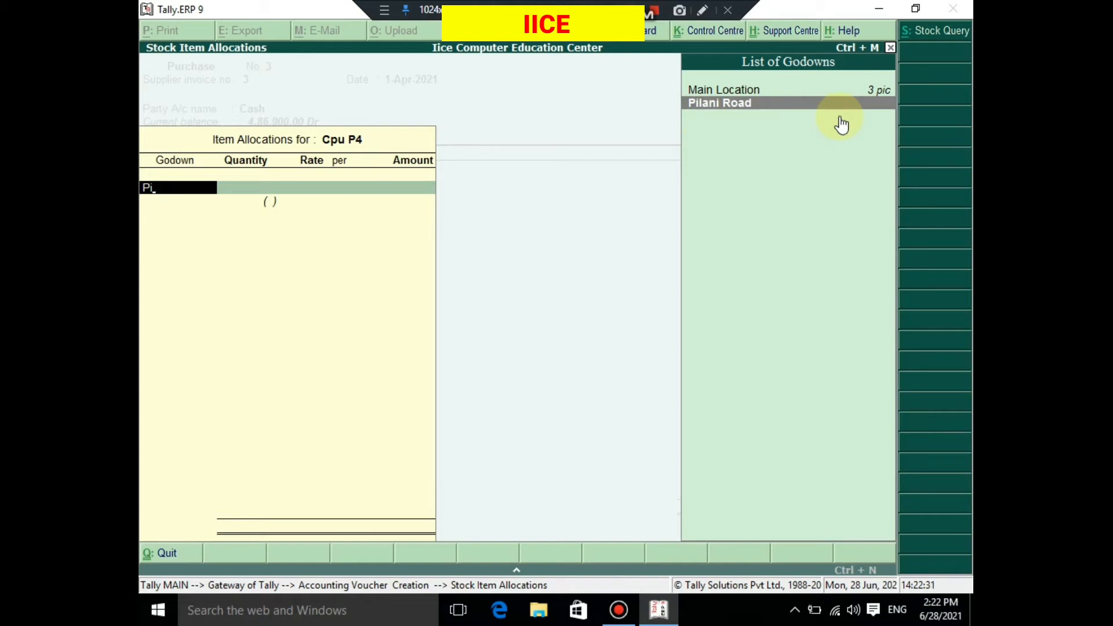
{"action": "key", "text": "Return"}
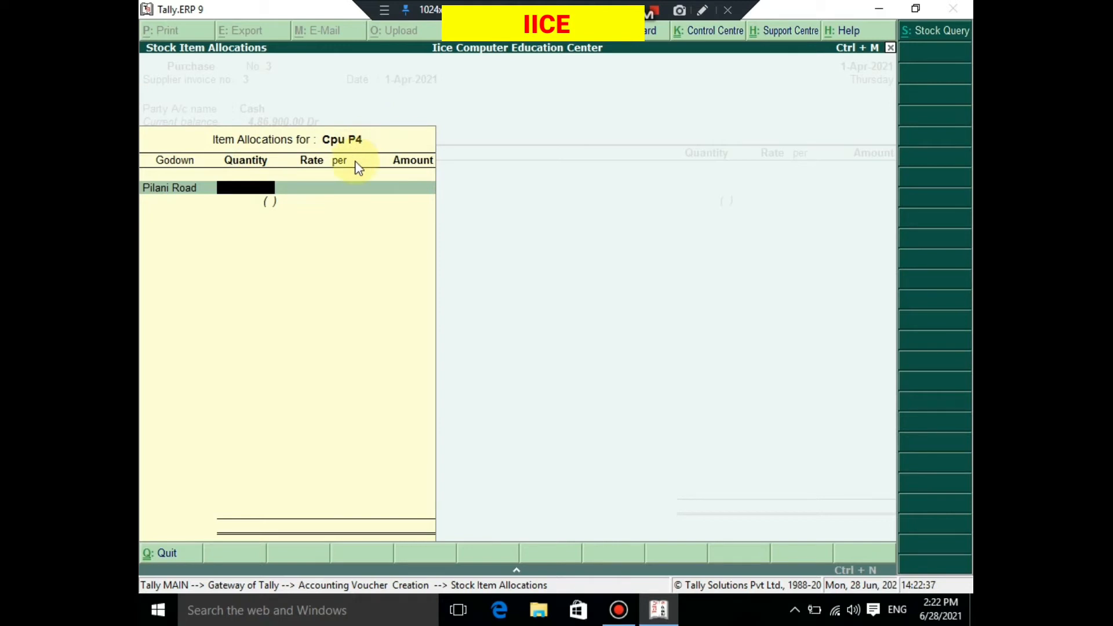
{"action": "type", "text": "5"}
{"action": "key", "text": "Return"}
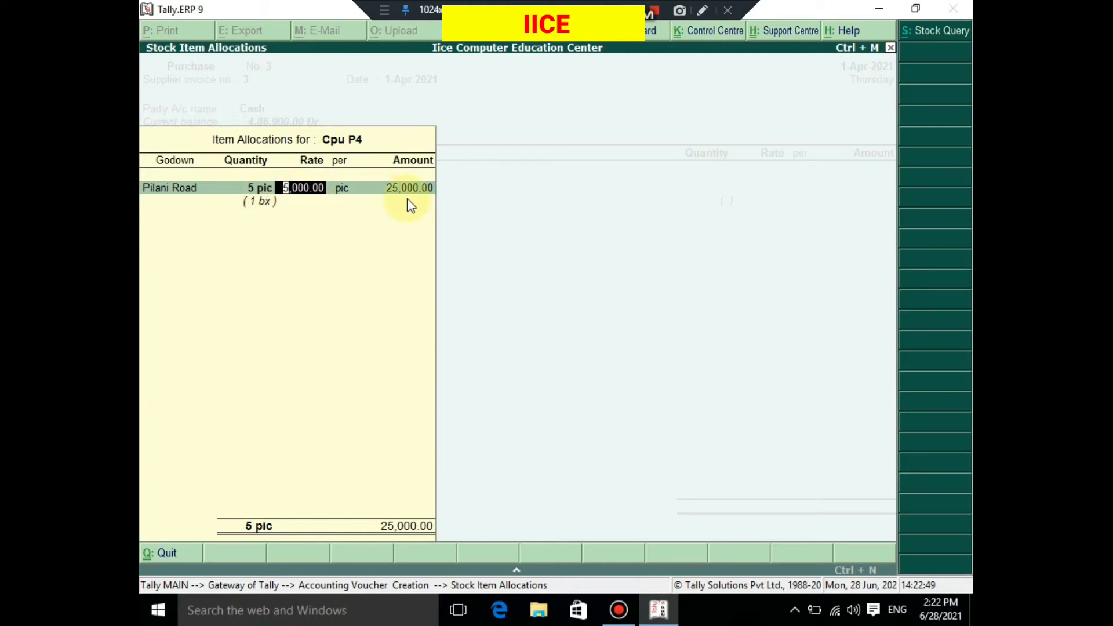
{"action": "key", "text": "Return"}
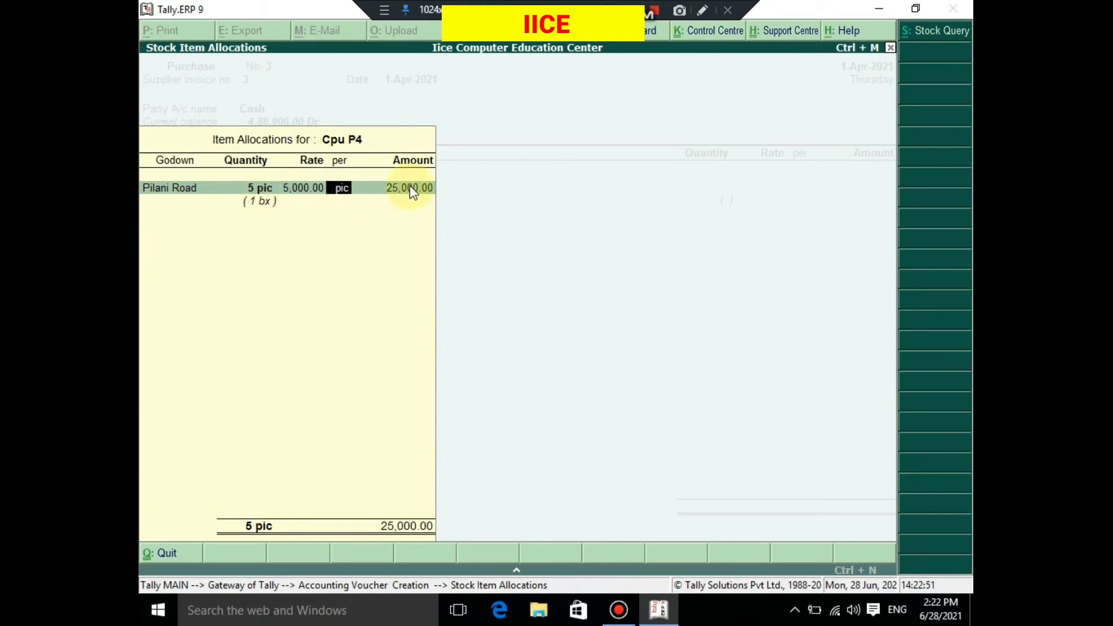
{"action": "key", "text": "Return"}
{"action": "key", "text": "Return"}
{"action": "key", "text": "Return"}
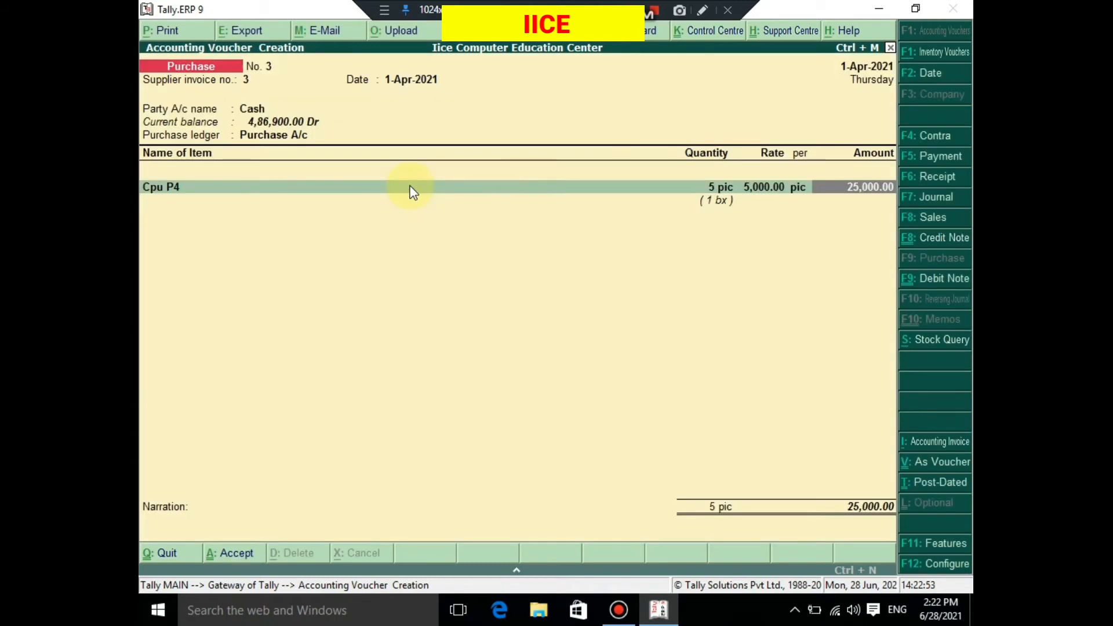
{"action": "key", "text": "Return"}
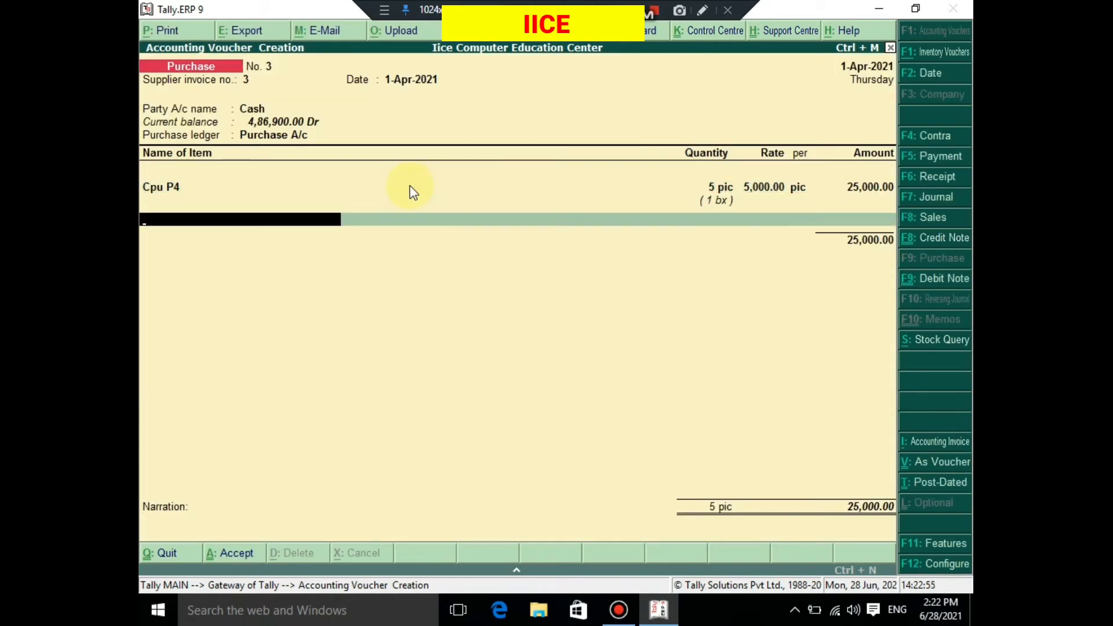
- End the item list, leave the narration blank, accept the purchase voucher, and return to the Gateway of Tally
{"action": "key", "text": "Return"}
{"action": "key", "text": "Return"}
{"action": "key", "text": "Return"}
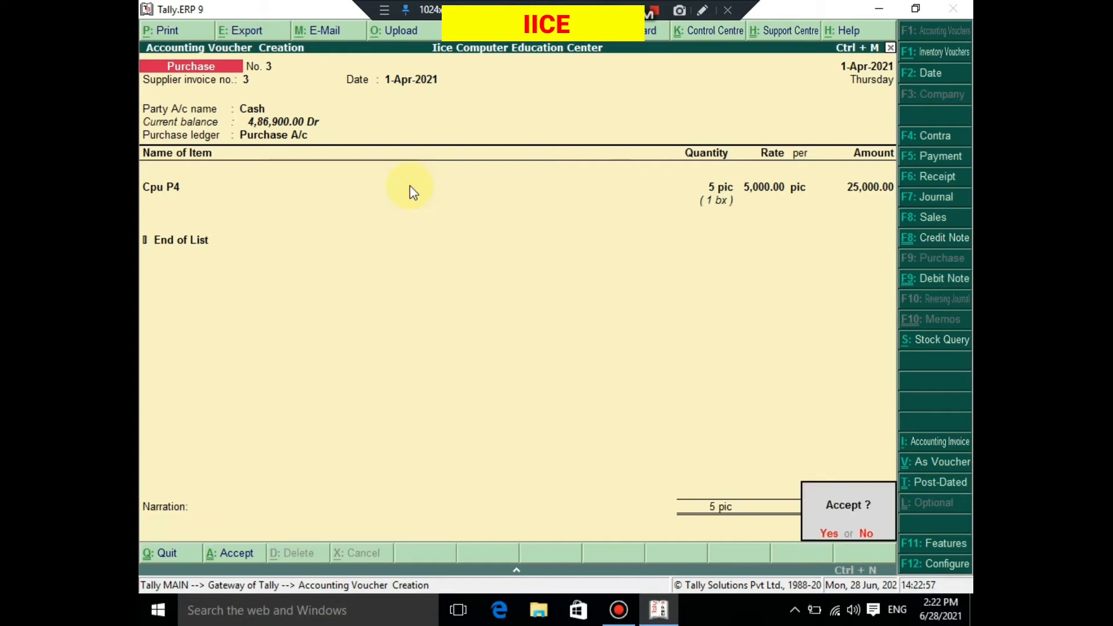
{"action": "key", "text": "Return"}
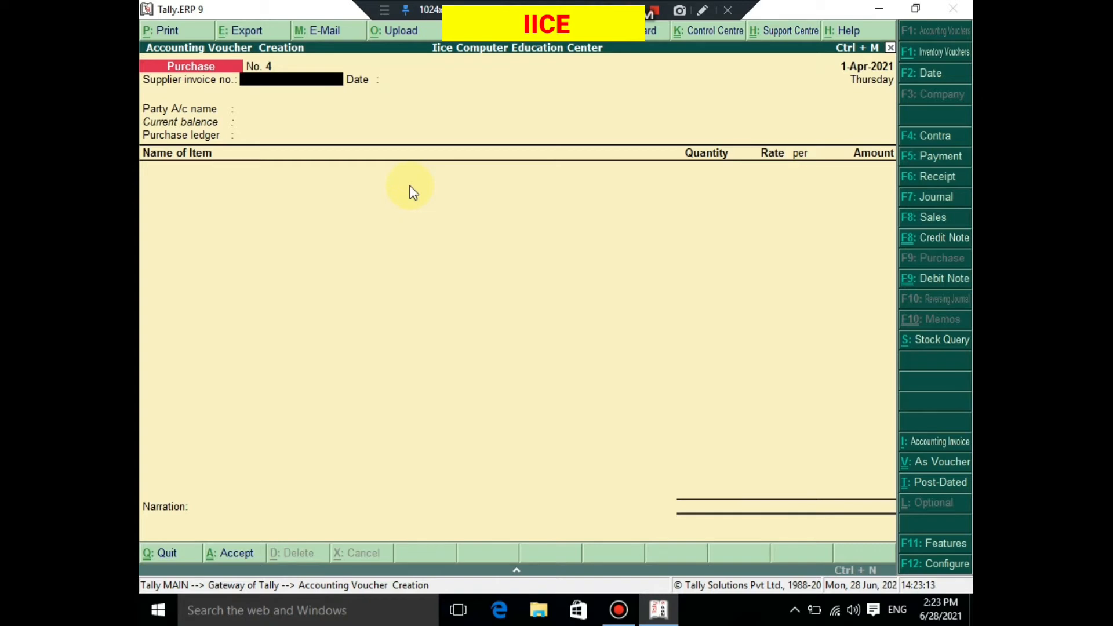
{"action": "key", "text": "Escape"}
{"action": "key", "text": "y"}
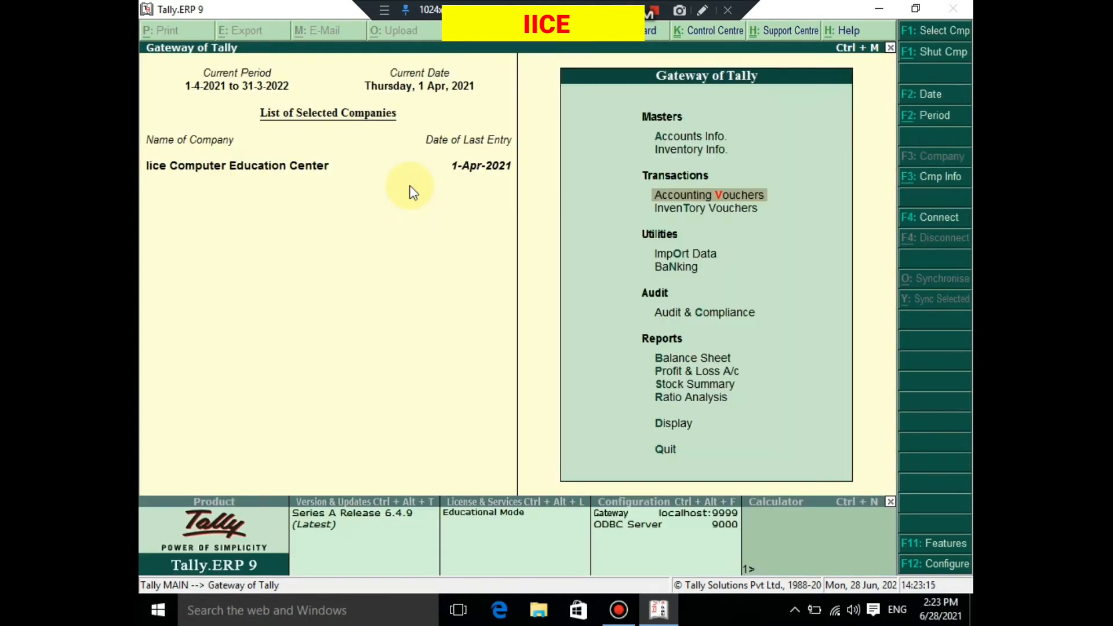
- Display the godown summary for Primary from the Statements of Inventory
{"action": "key", "text": "Down"}
{"action": "key", "text": "Down"}
{"action": "key", "text": "Down"}
{"action": "key", "text": "Down"}
{"action": "key", "text": "Down"}
{"action": "key", "text": "Down"}
{"action": "key", "text": "Down"}
{"action": "key", "text": "Down"}
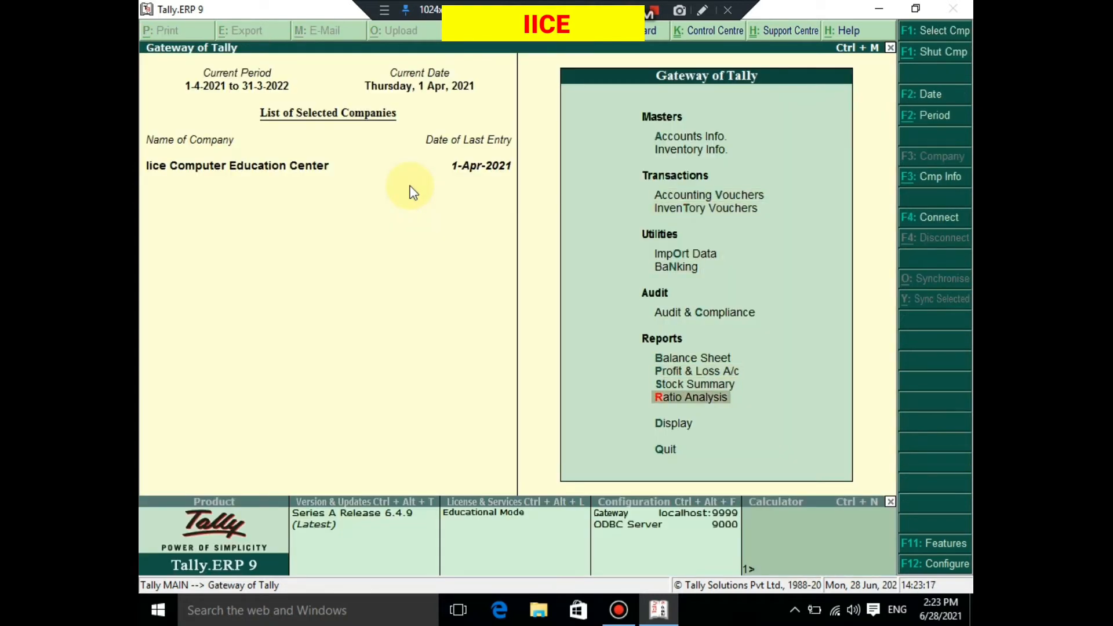
{"action": "key", "text": "Down"}
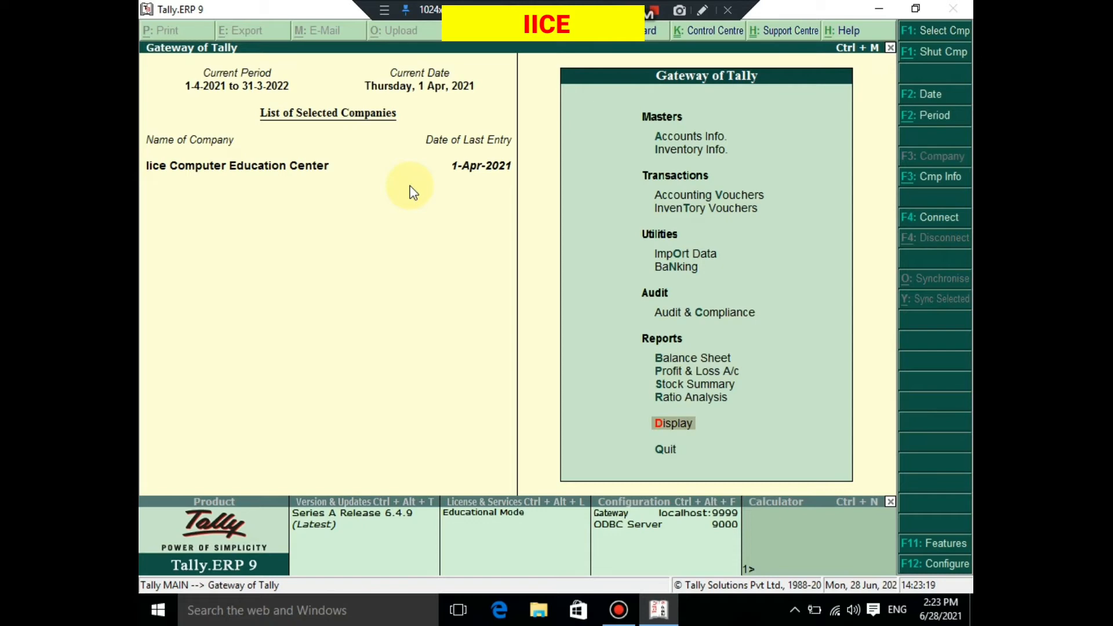
{"action": "key", "text": "Return"}
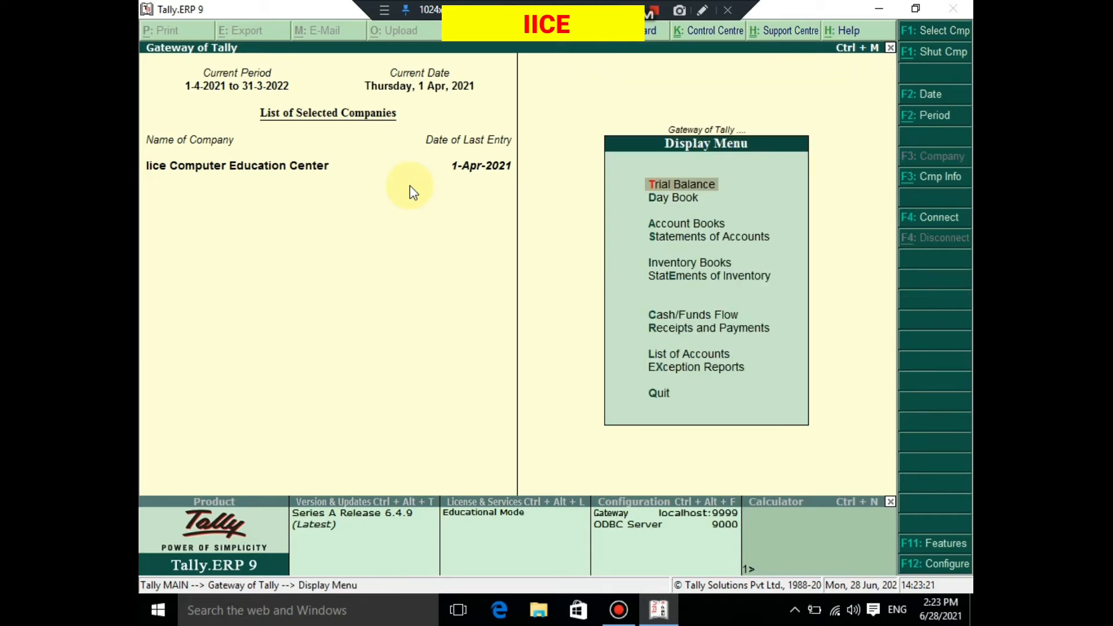
{"action": "key", "text": "Down"}
{"action": "key", "text": "Down"}
{"action": "key", "text": "Down"}
{"action": "key", "text": "Down"}
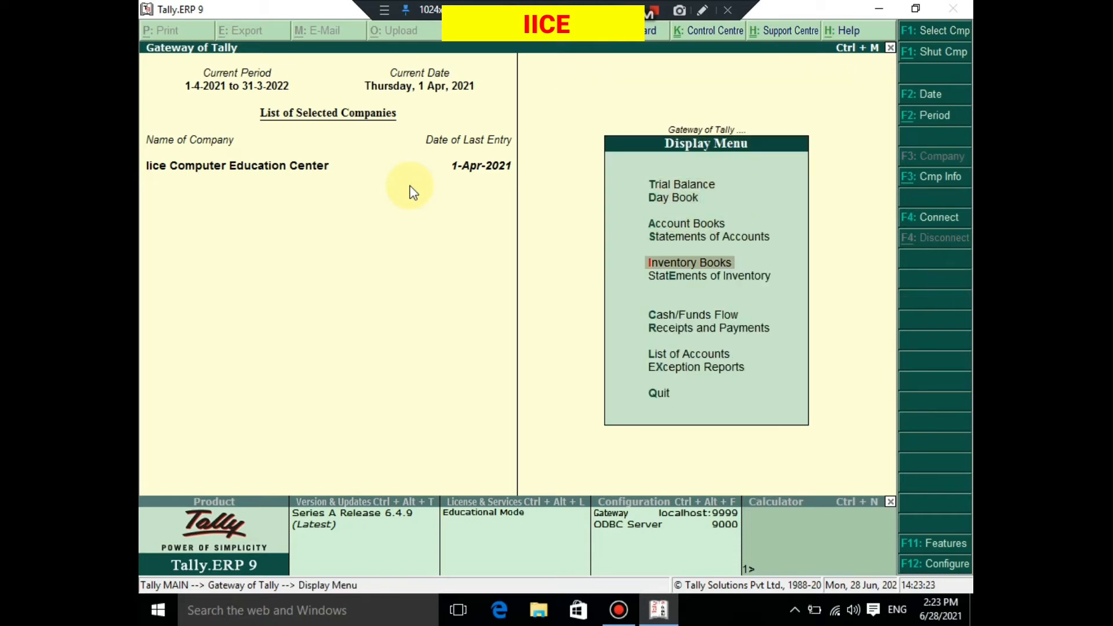
{"action": "key", "text": "Down"}
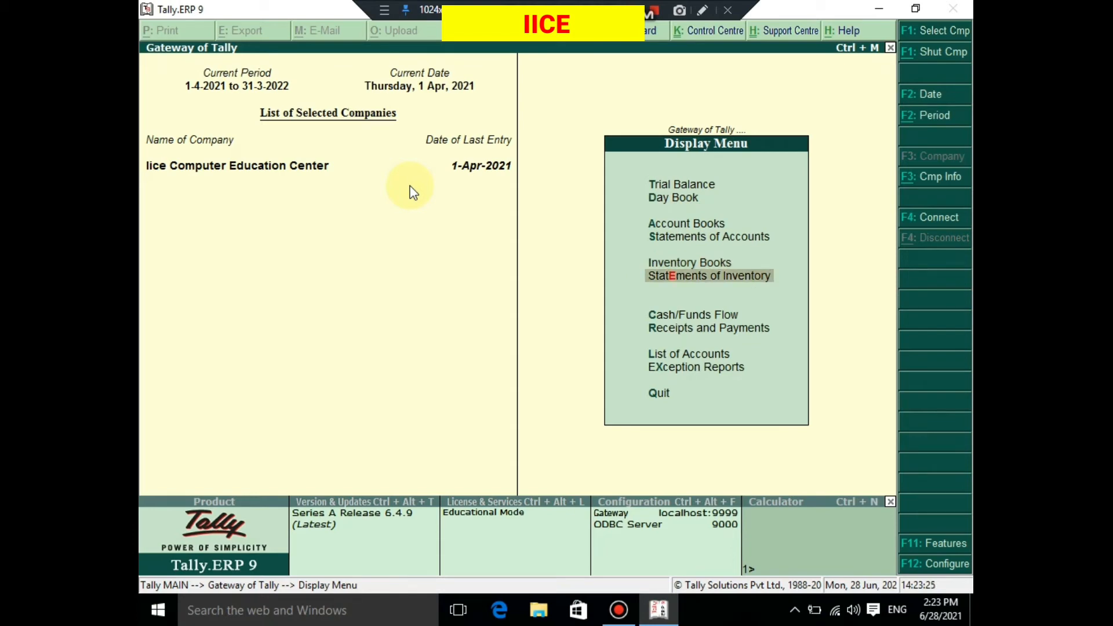
{"action": "key", "text": "Return"}
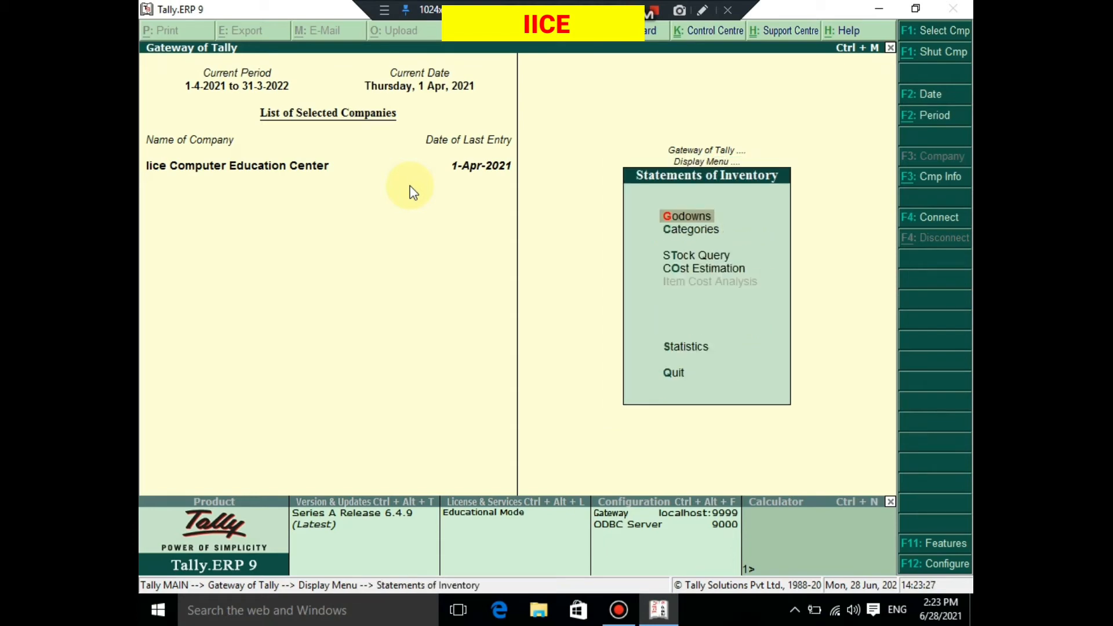
{"action": "left_click", "coordinate": [694, 222]}
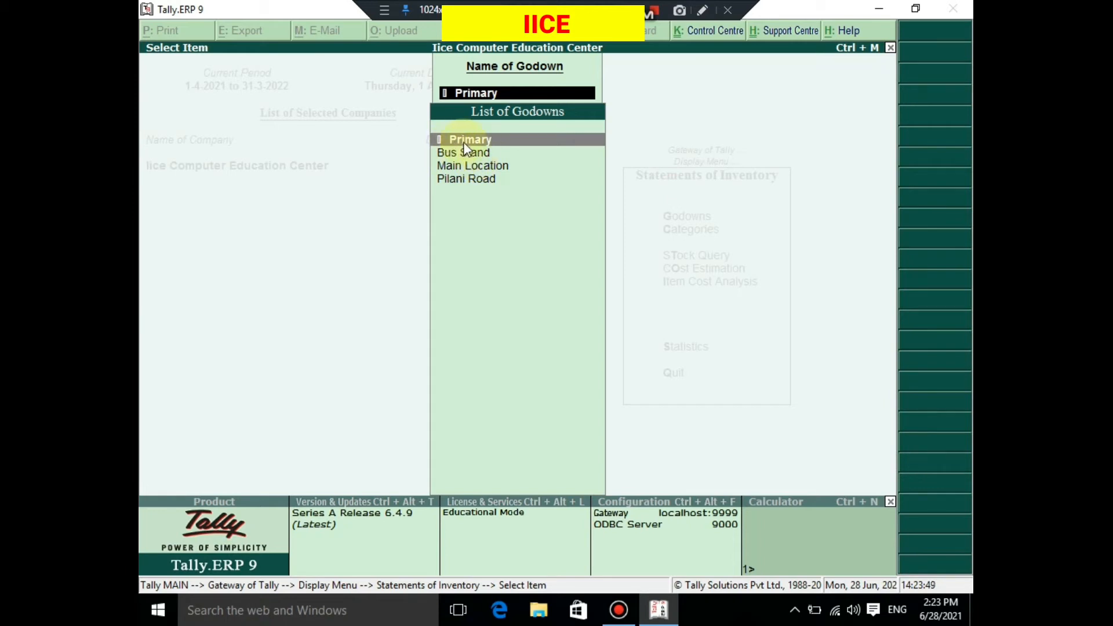
{"action": "key", "text": "Return"}
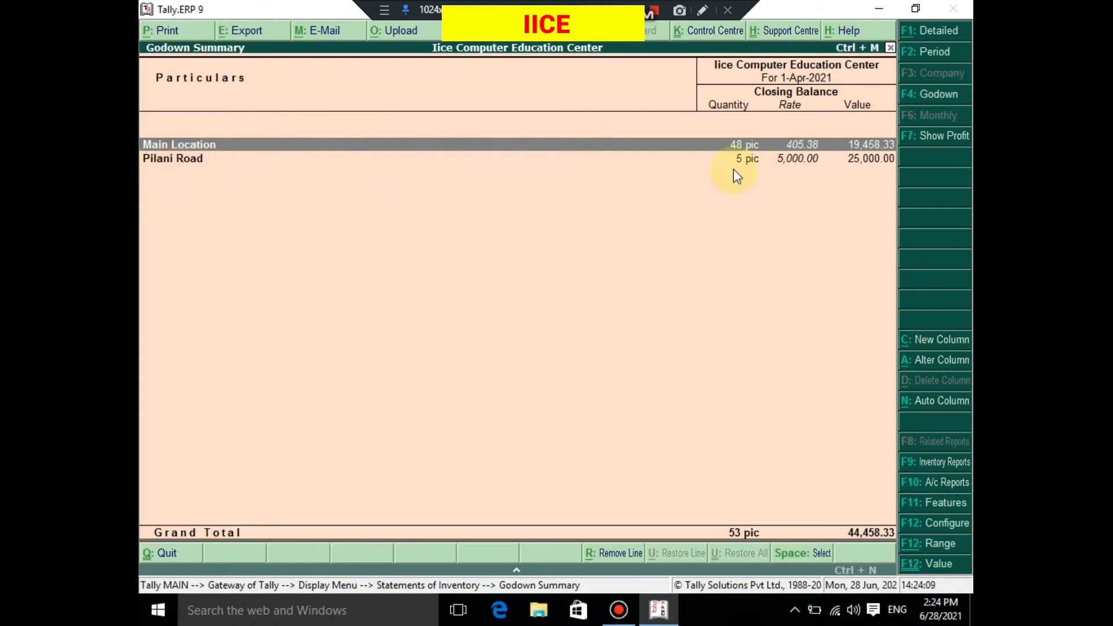
- Examine the Pilani Road godown's stock down to the items in the Computer group, and leave the godown reports
{"action": "key", "text": "Down"}
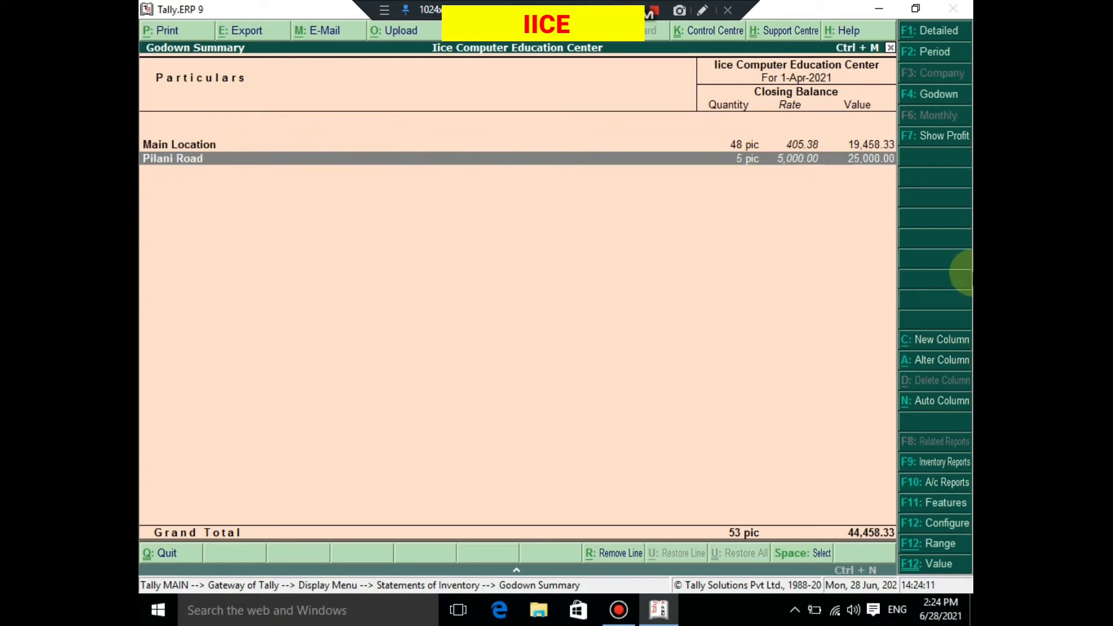
{"action": "key", "text": "Return"}
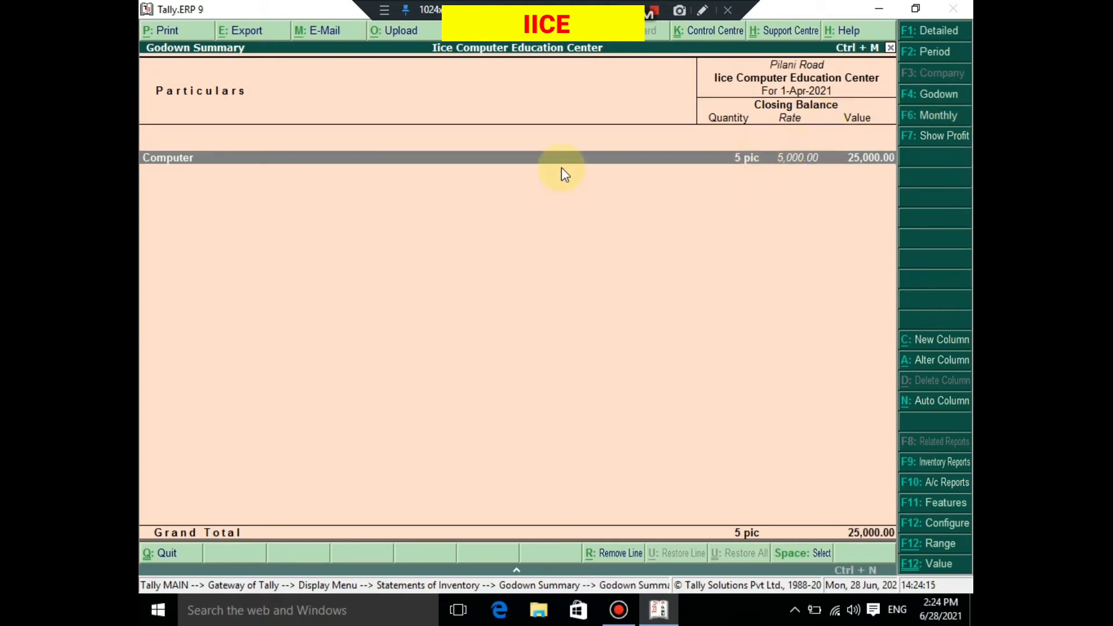
{"action": "double_click", "coordinate": [747, 171]}
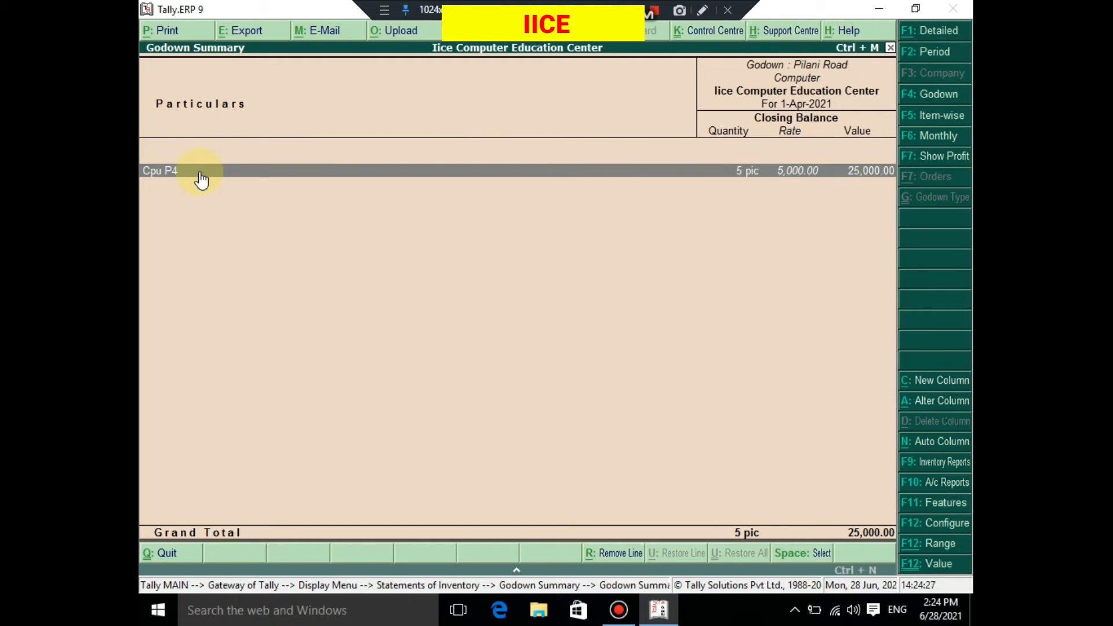
{"action": "key", "text": "Escape"}
{"action": "key", "text": "Escape"}
{"action": "key", "text": "Escape"}
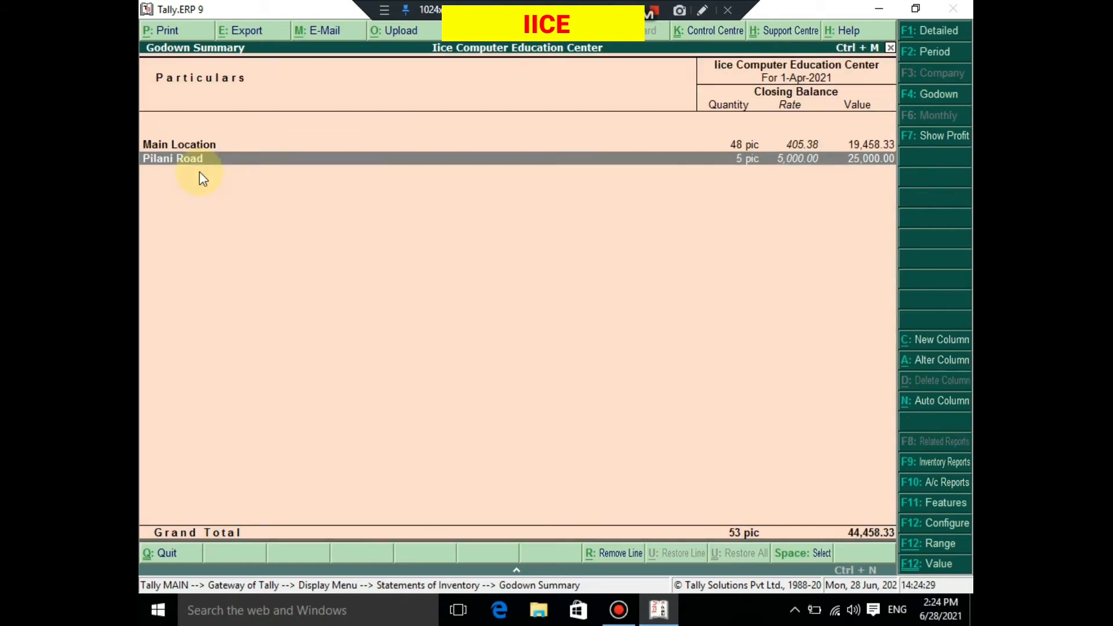
{"action": "key", "text": "Escape"}
{"action": "key", "text": "Escape"}
{"action": "key", "text": "Escape"}
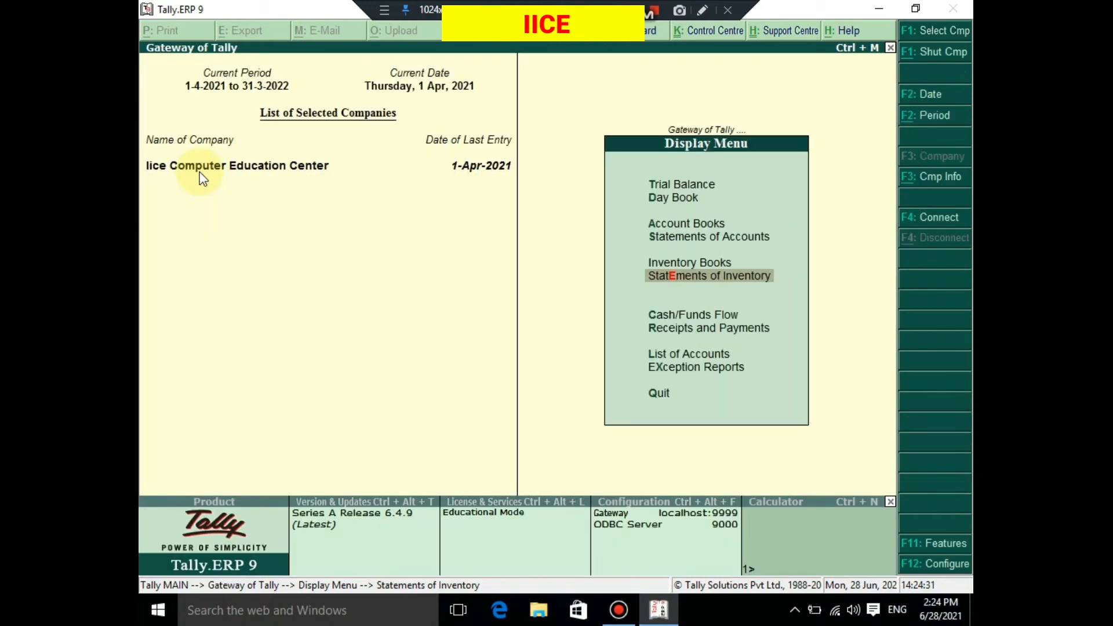
- Return to the Gateway of Tally and open a new purchase voucher
{"action": "key", "text": "Up"}
{"action": "key", "text": "Up"}
{"action": "key", "text": "Up"}
{"action": "key", "text": "Up"}
{"action": "key", "text": "Up"}
{"action": "key", "text": "Up"}
{"action": "key", "text": "Up"}
{"action": "key", "text": "Up"}
{"action": "key", "text": "Up"}
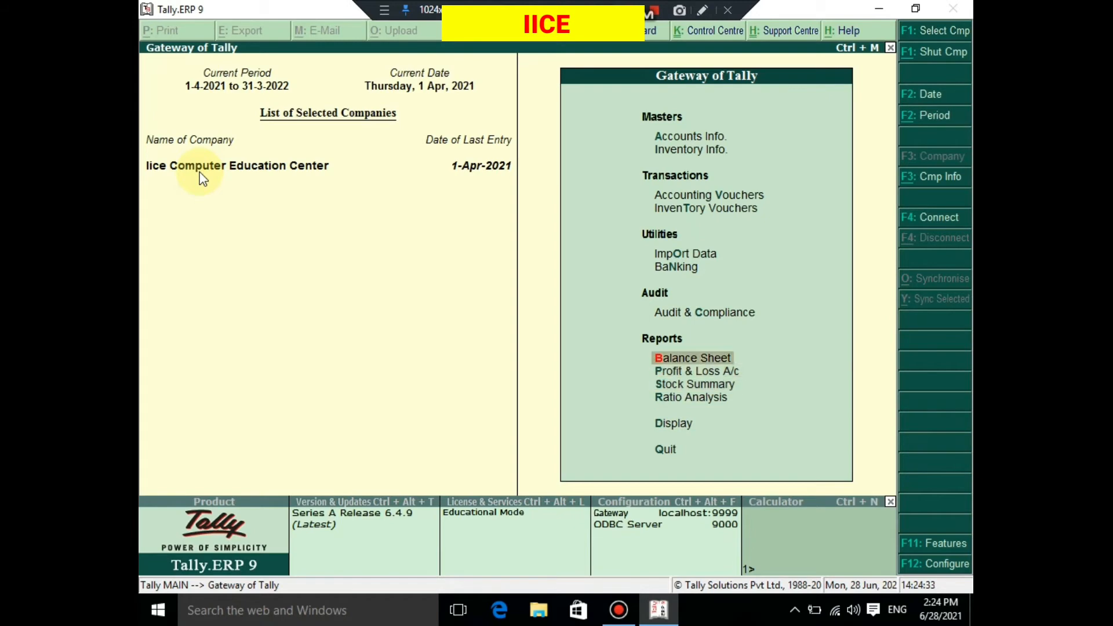
{"action": "key", "text": "Up"}
{"action": "key", "text": "Down"}
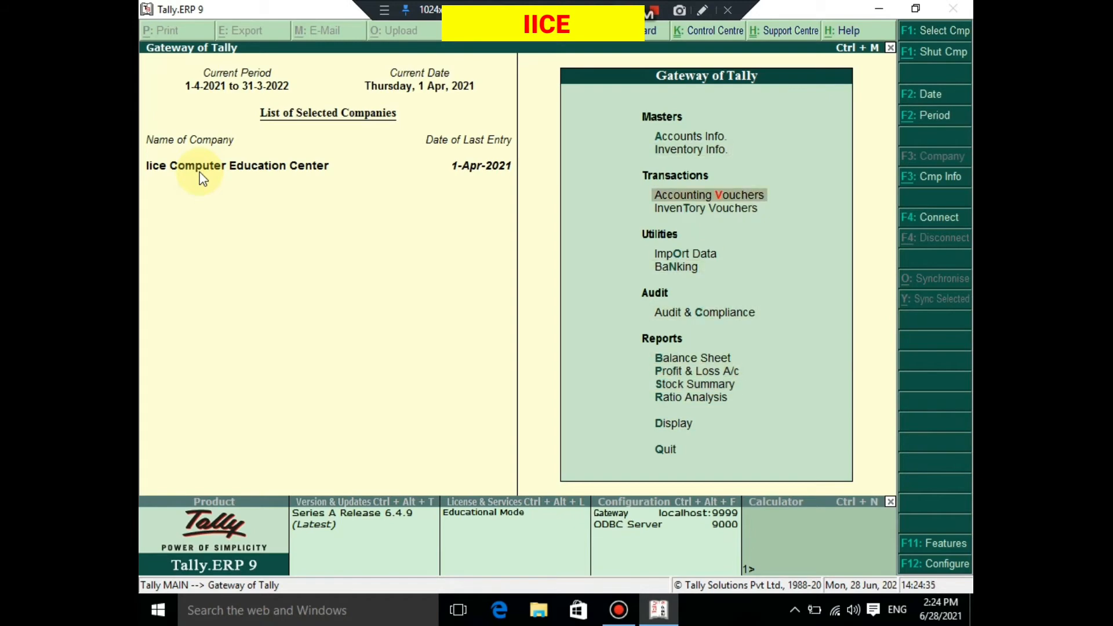
{"action": "key", "text": "Return"}
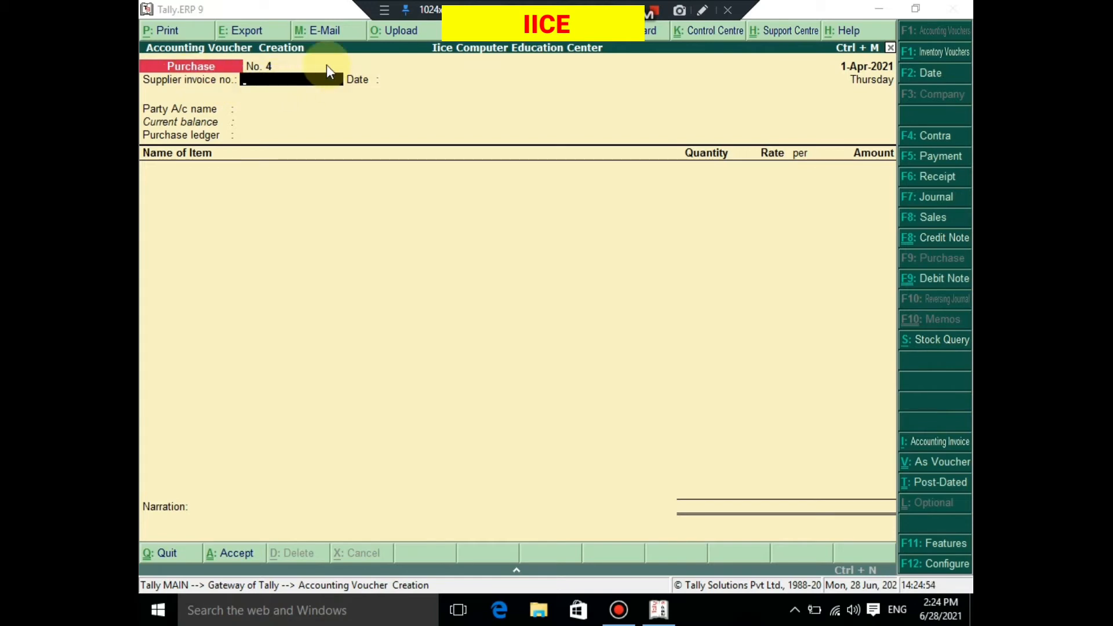
- Set the new purchase voucher's supplier invoice number to 44
{"action": "left_click", "coordinate": [337, 191]}
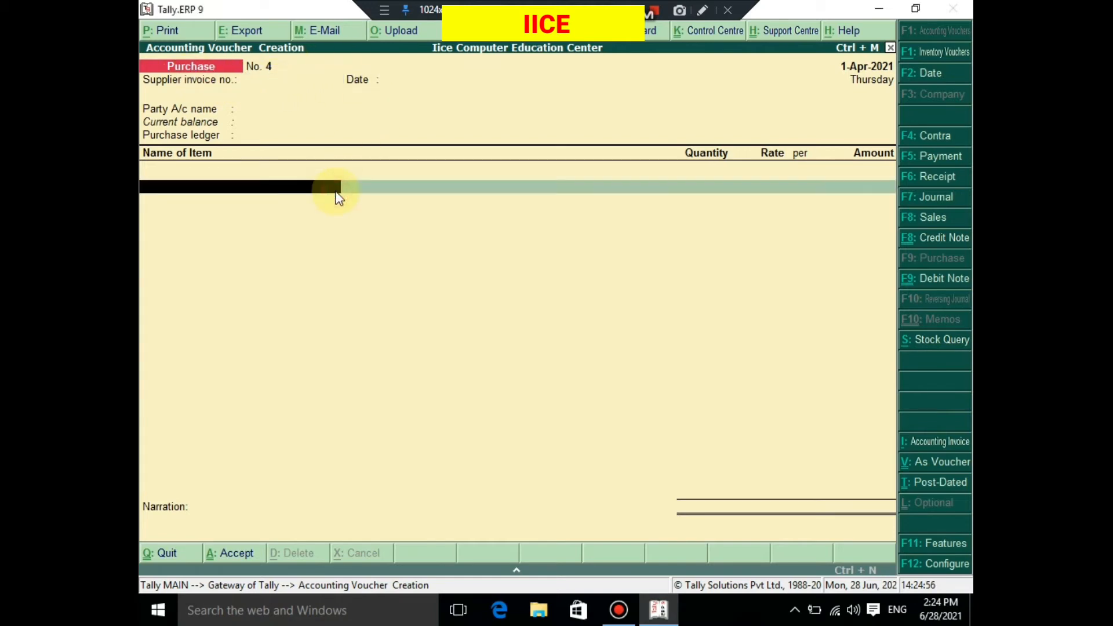
{"action": "type", "text": "4"}
{"action": "key", "text": "Return"}
{"action": "key", "text": "BackSpace"}
{"action": "key", "text": "BackSpace"}
{"action": "key", "text": "BackSpace"}
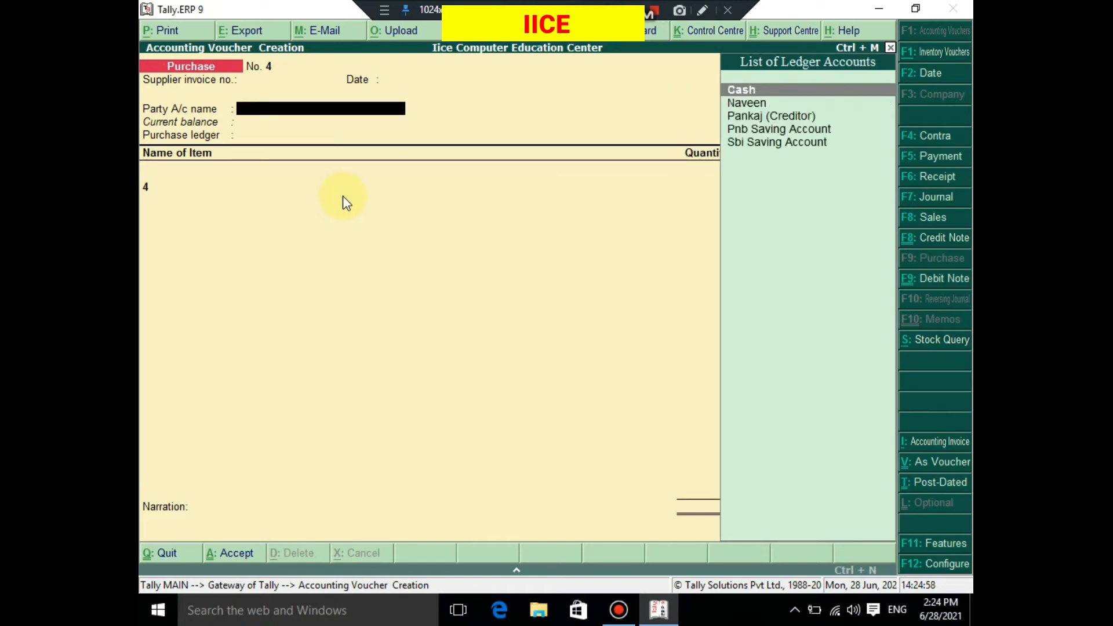
{"action": "key", "text": "BackSpace"}
{"action": "key", "text": "BackSpace"}
{"action": "type", "text": "44"}
{"action": "key", "text": "Return"}
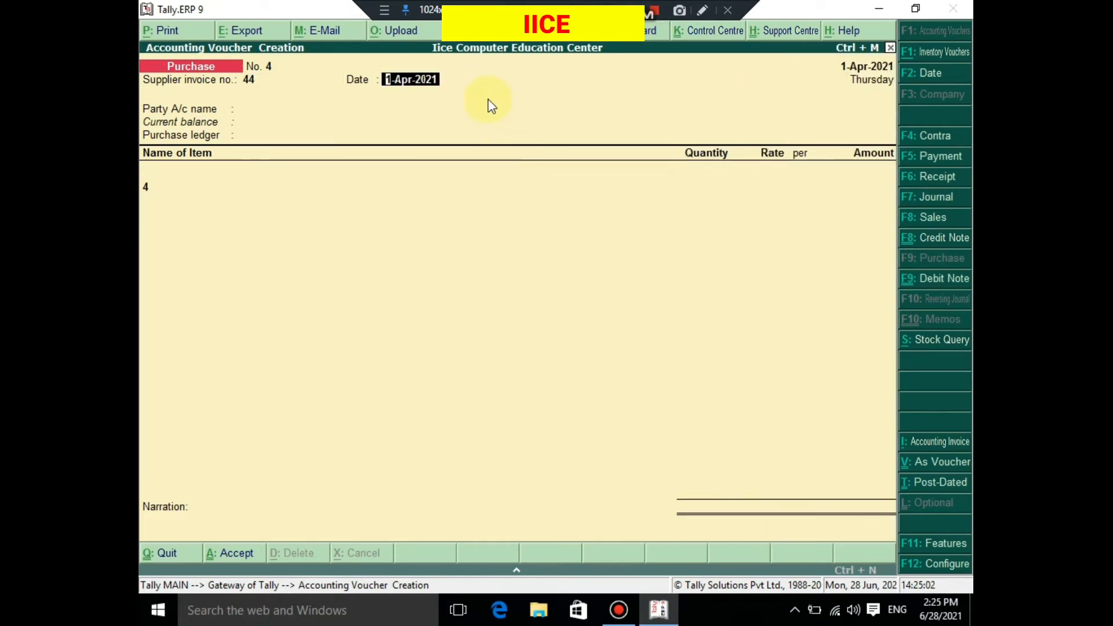
- Keep the invoice date 1-Apr-2021, choose Cash as the party account, and select Purchase A/c as the purchase ledger
{"action": "key", "text": "Return"}
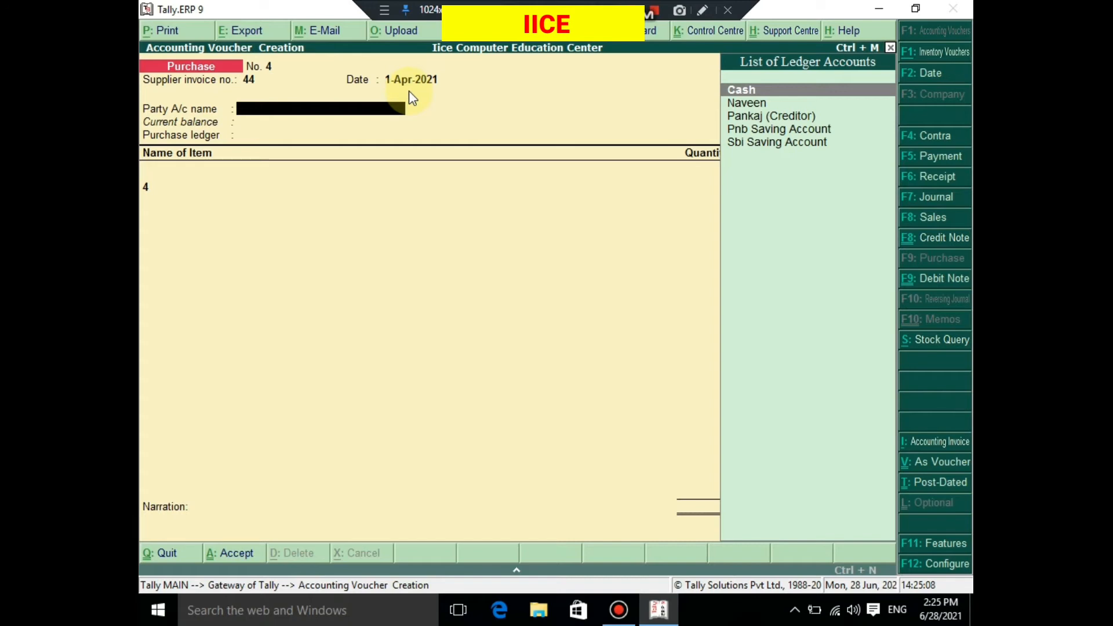
{"action": "key", "text": "Return"}
{"action": "key", "text": "Return"}
{"action": "key", "text": "Return"}
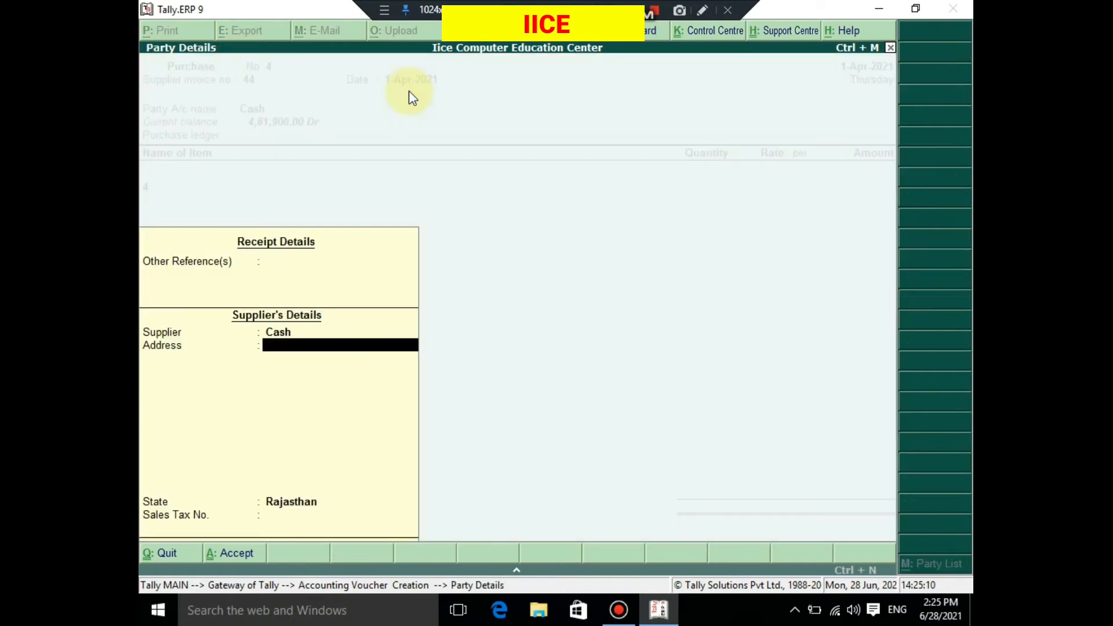
{"action": "key", "text": "BackSpace"}
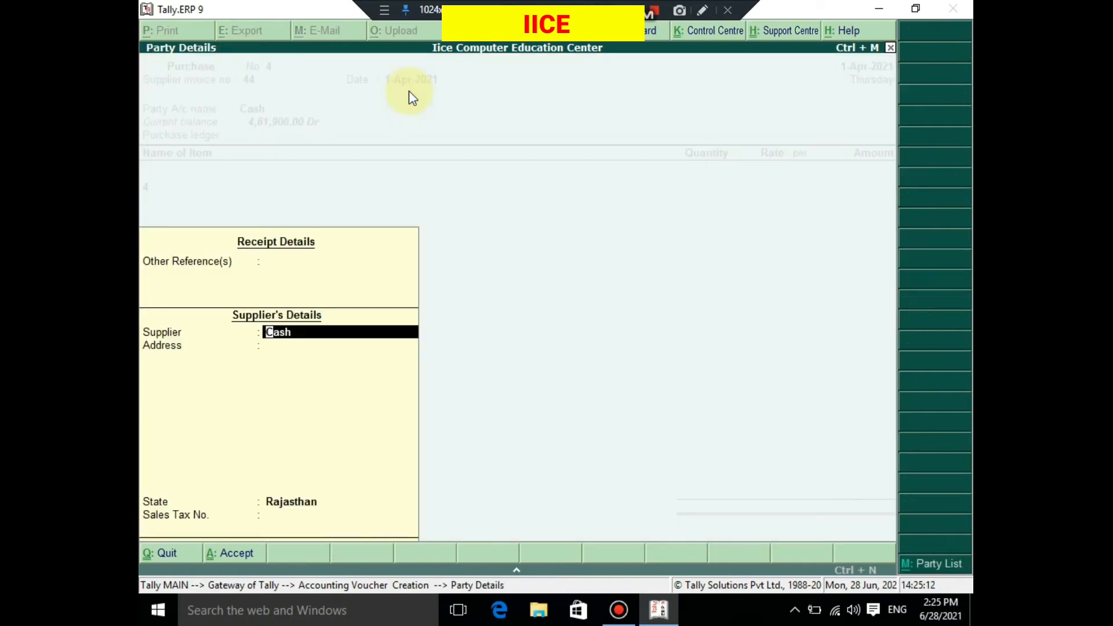
{"action": "key", "text": "Return"}
{"action": "key", "text": "ctrl+a"}
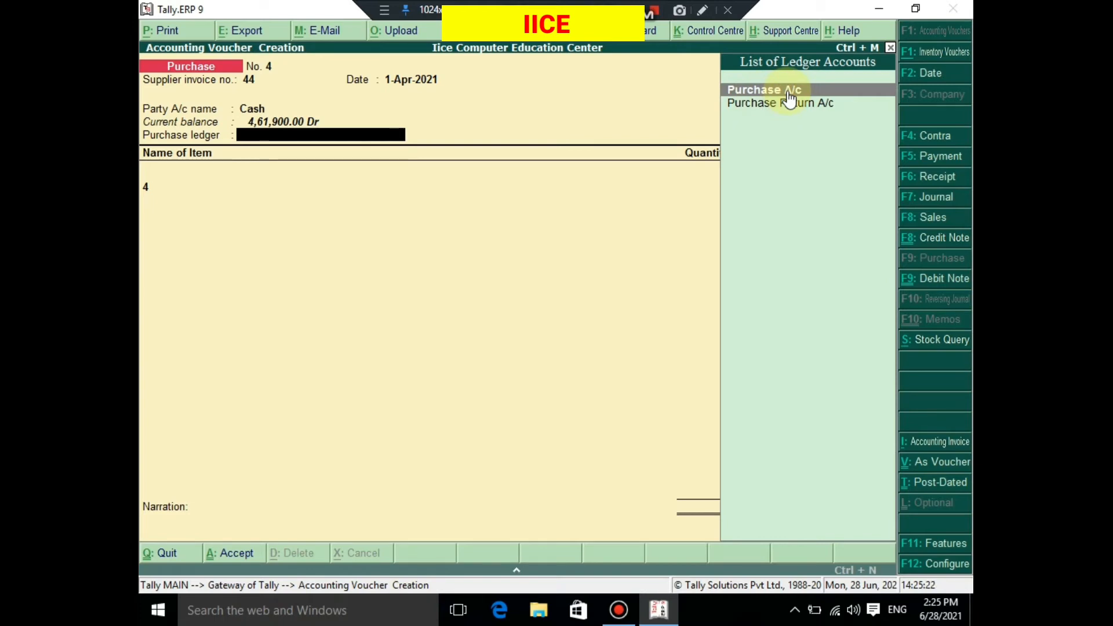
{"action": "left_click", "coordinate": [749, 93]}
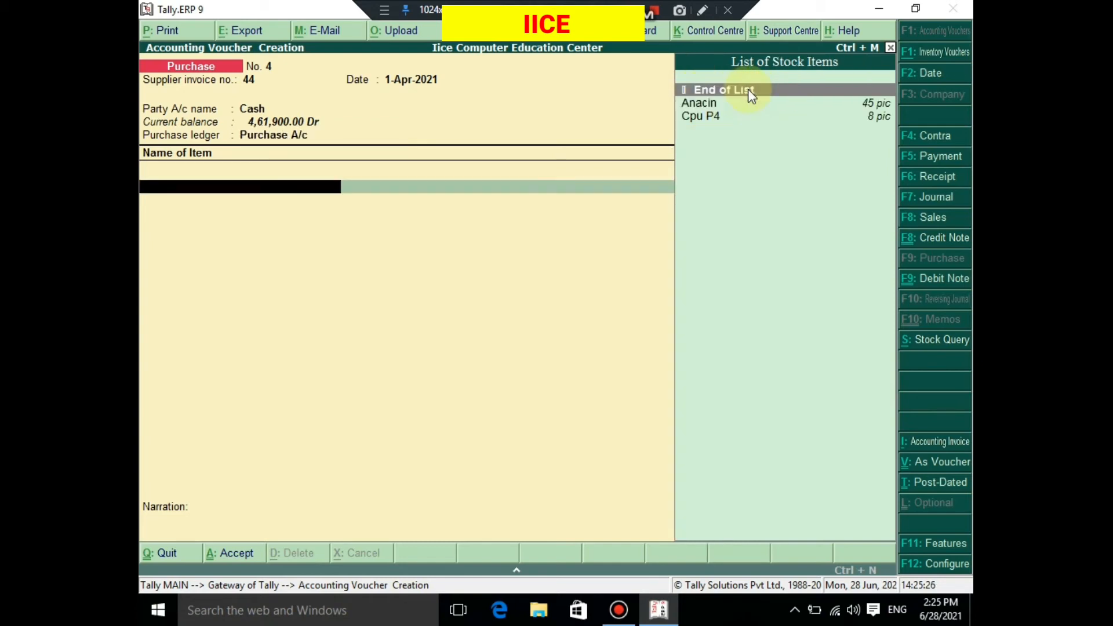
- Add the stock item Cpu P4, allocating 10 pic to the Bus Stand godown at a rate of 5,000.00 per pic
{"action": "key", "text": "Down"}
{"action": "key", "text": "Down"}
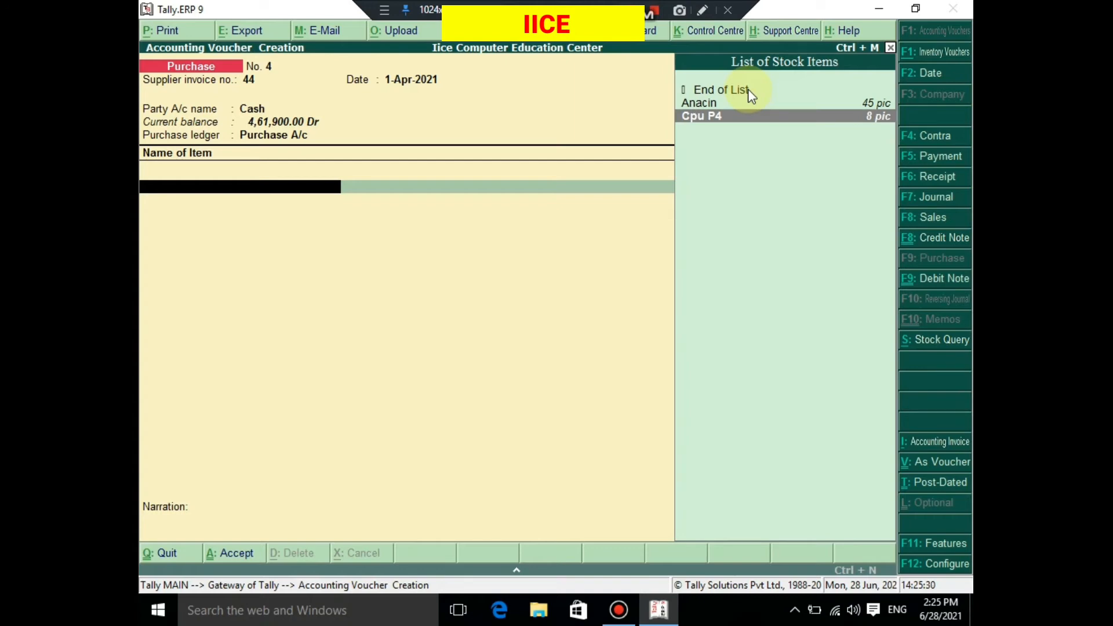
{"action": "key", "text": "Return"}
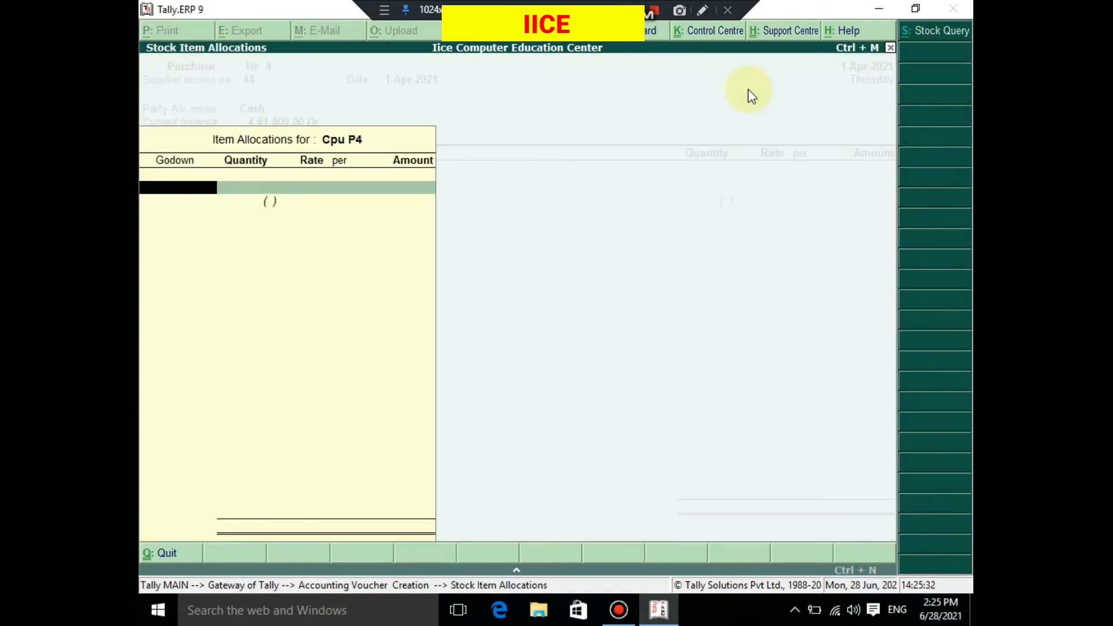
{"action": "type", "text": "BU"}
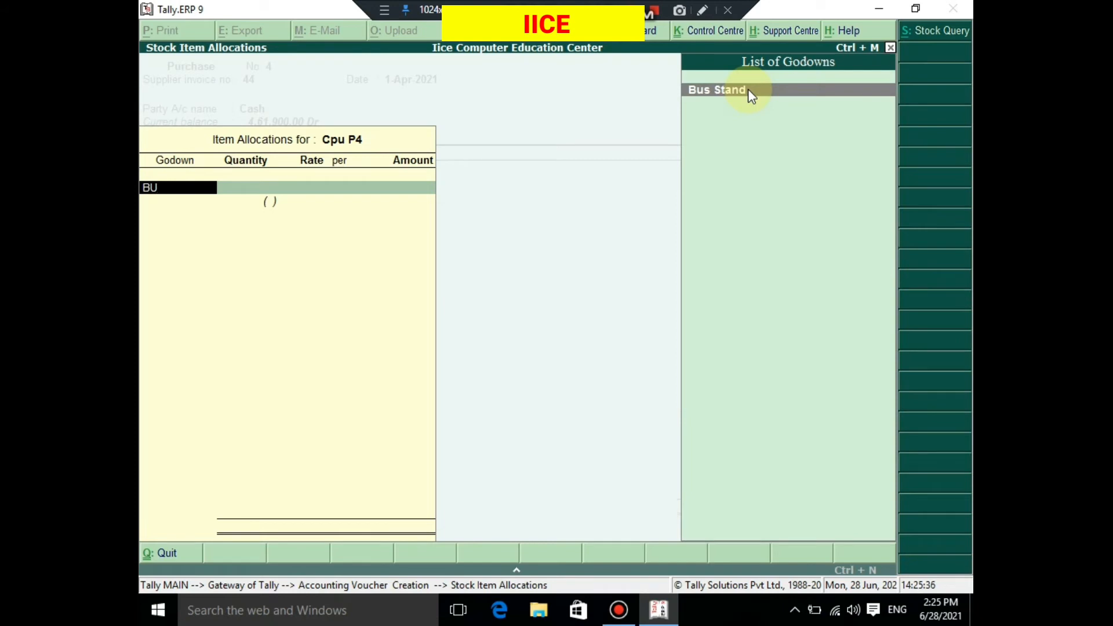
{"action": "key", "text": "Return"}
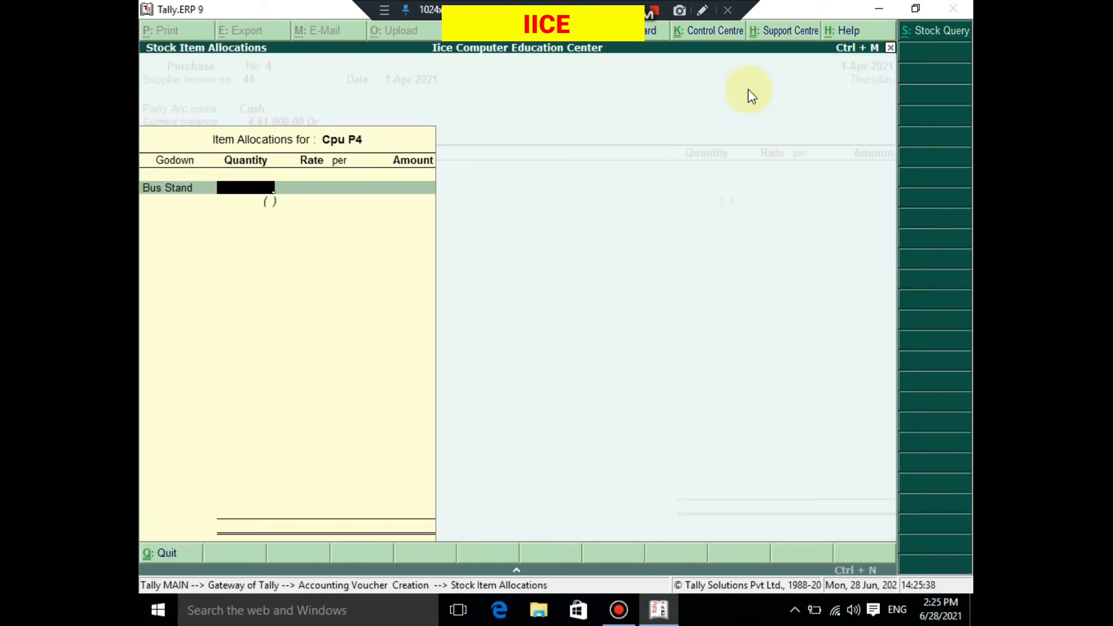
{"action": "type", "text": "10"}
{"action": "key", "text": "Return"}
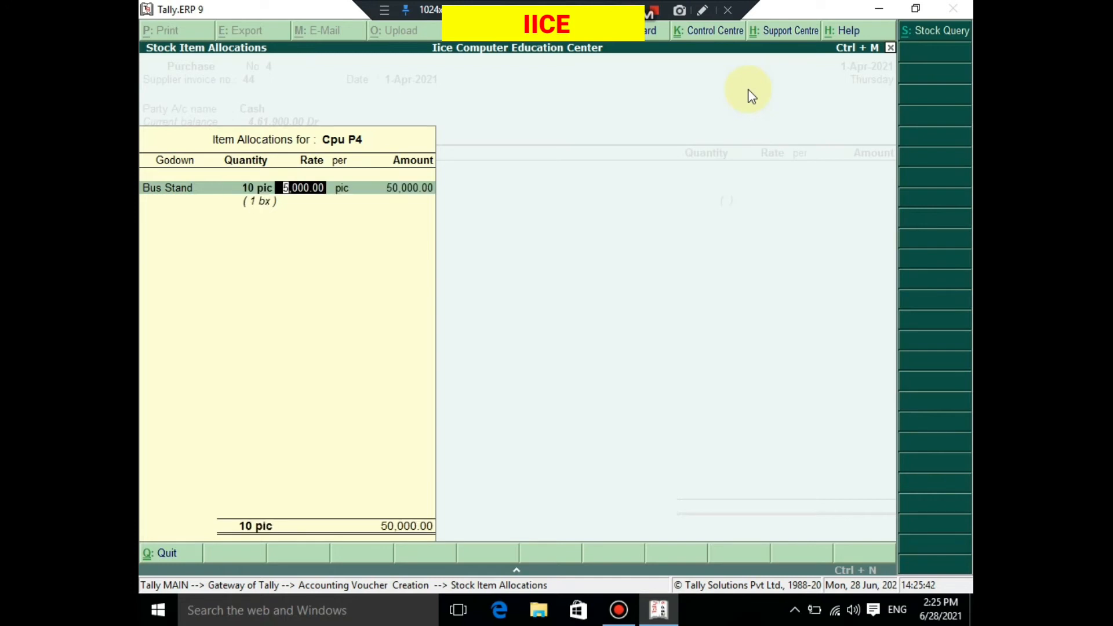
{"action": "key", "text": "Return"}
{"action": "key", "text": "Return"}
{"action": "key", "text": "Return"}
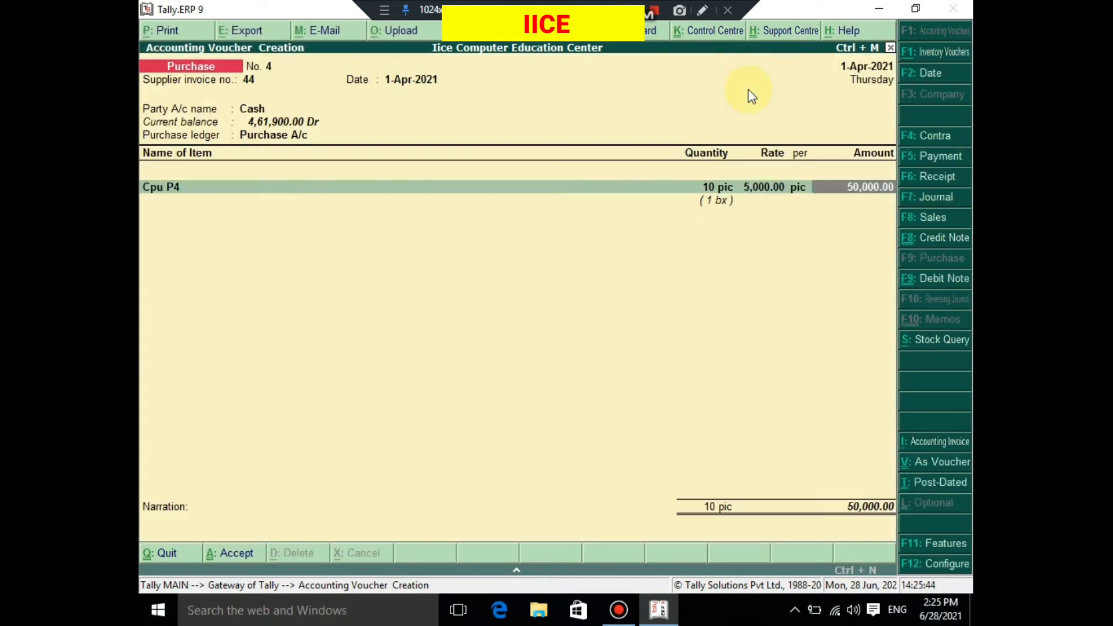
- End the item list without a narration, save the purchase voucher, and return to the Gateway of Tally
{"action": "key", "text": "Return"}
{"action": "key", "text": "Return"}
{"action": "key", "text": "Return"}
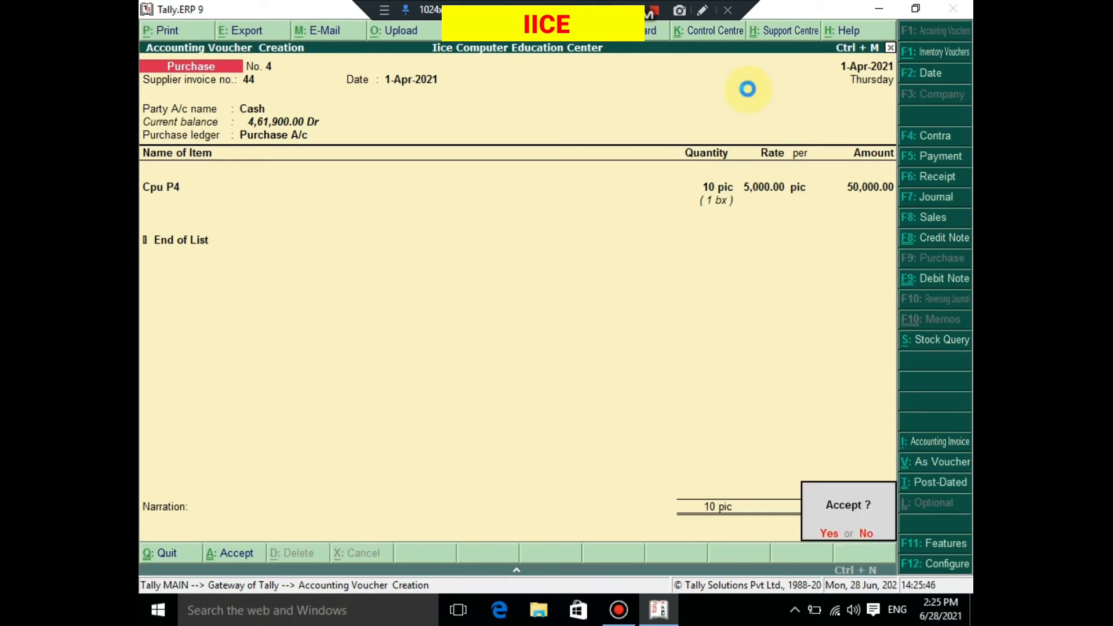
{"action": "key", "text": "Return"}
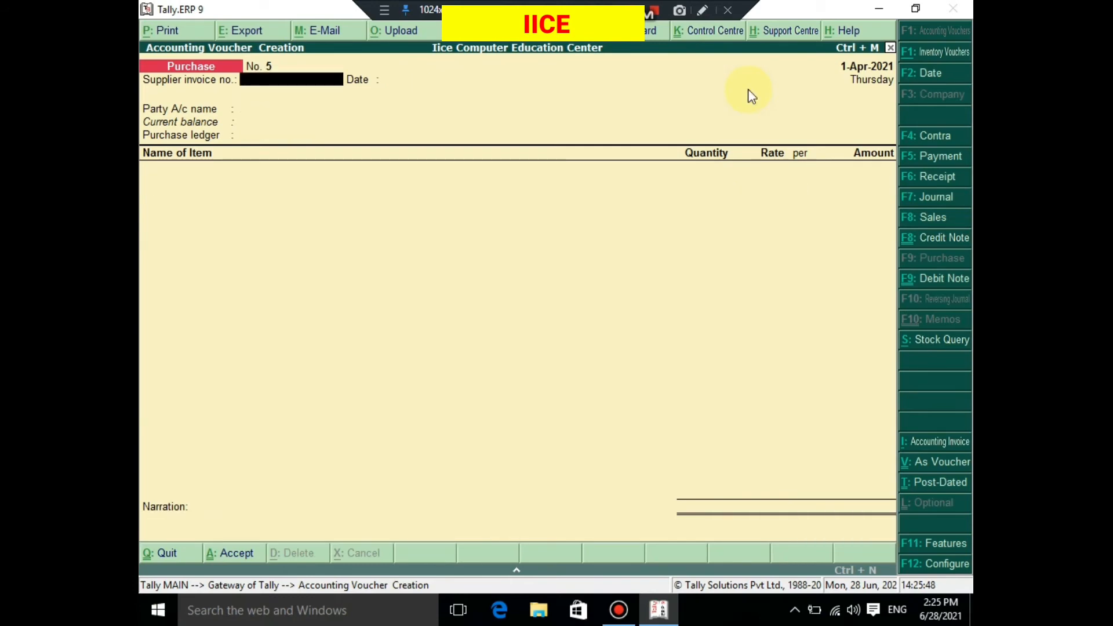
{"action": "key", "text": "Escape"}
{"action": "key", "text": "Return"}
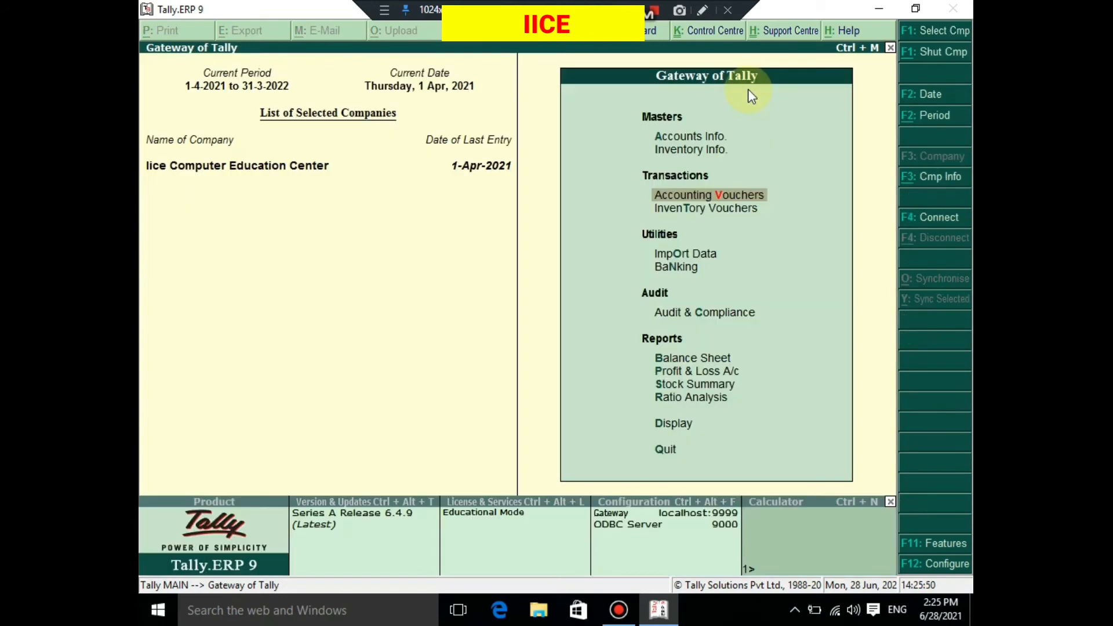
- Display the Primary godown summary again from the Statements of Inventory
{"action": "key", "text": "Down"}
{"action": "key", "text": "Down"}
{"action": "key", "text": "Down"}
{"action": "key", "text": "Down"}
{"action": "key", "text": "Down"}
{"action": "key", "text": "Down"}
{"action": "key", "text": "Down"}
{"action": "key", "text": "Down"}
{"action": "key", "text": "Down"}
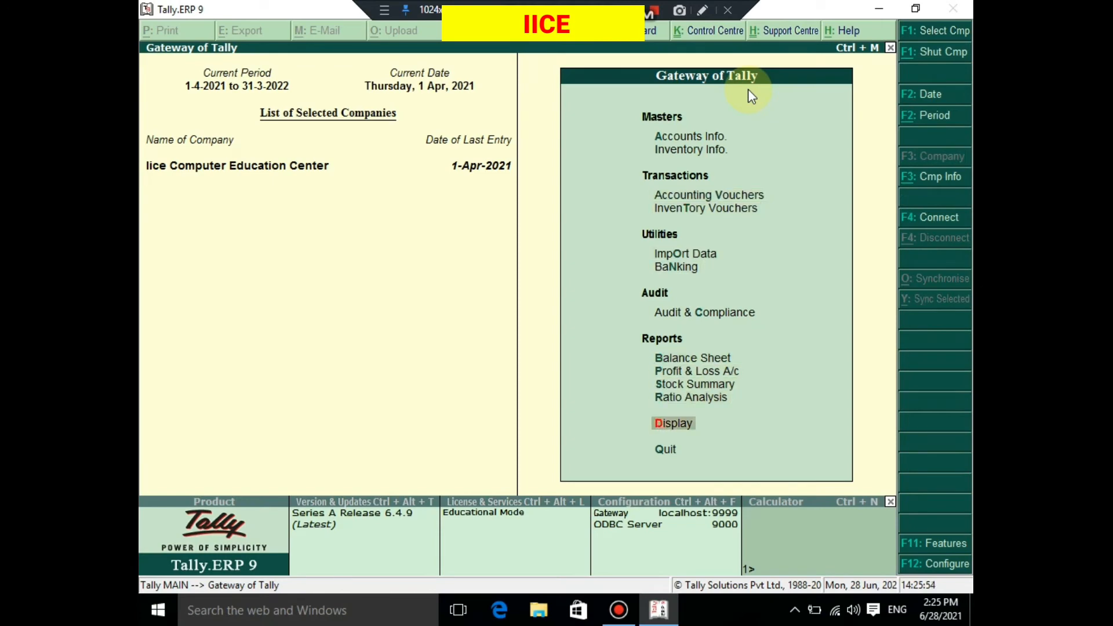
{"action": "key", "text": "Return"}
{"action": "key", "text": "Down"}
{"action": "key", "text": "Down"}
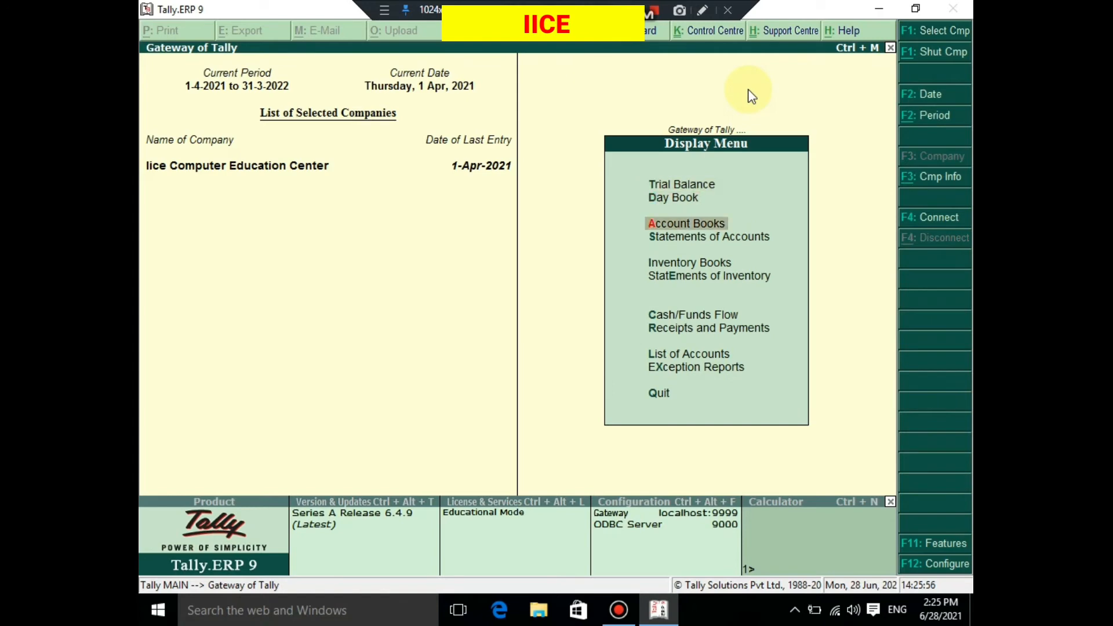
{"action": "key", "text": "Down"}
{"action": "key", "text": "Down"}
{"action": "key", "text": "Down"}
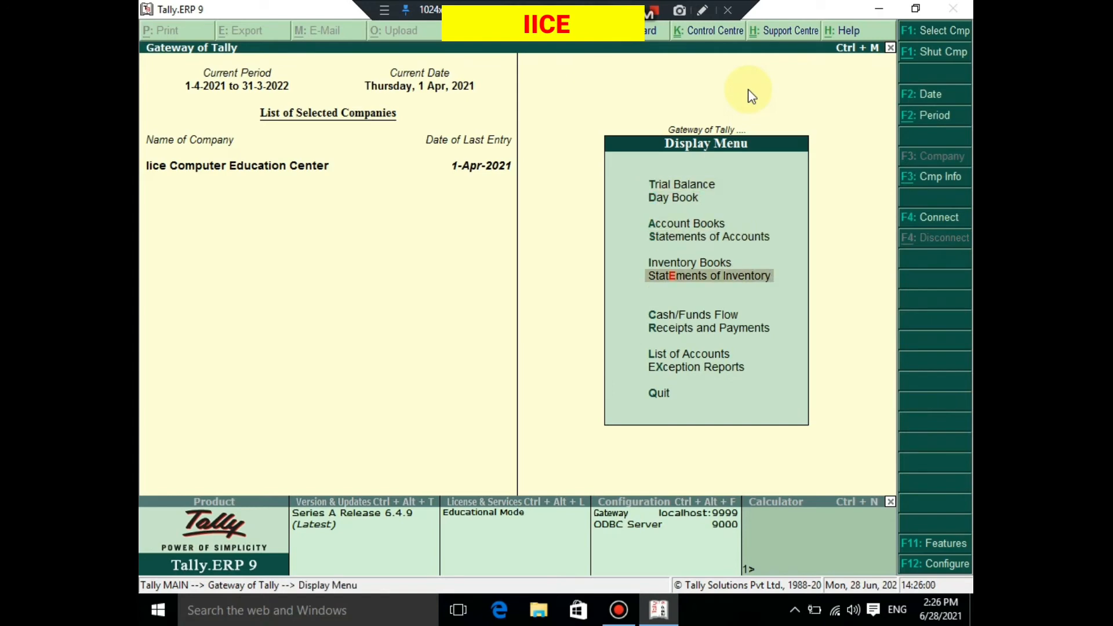
{"action": "key", "text": "Return"}
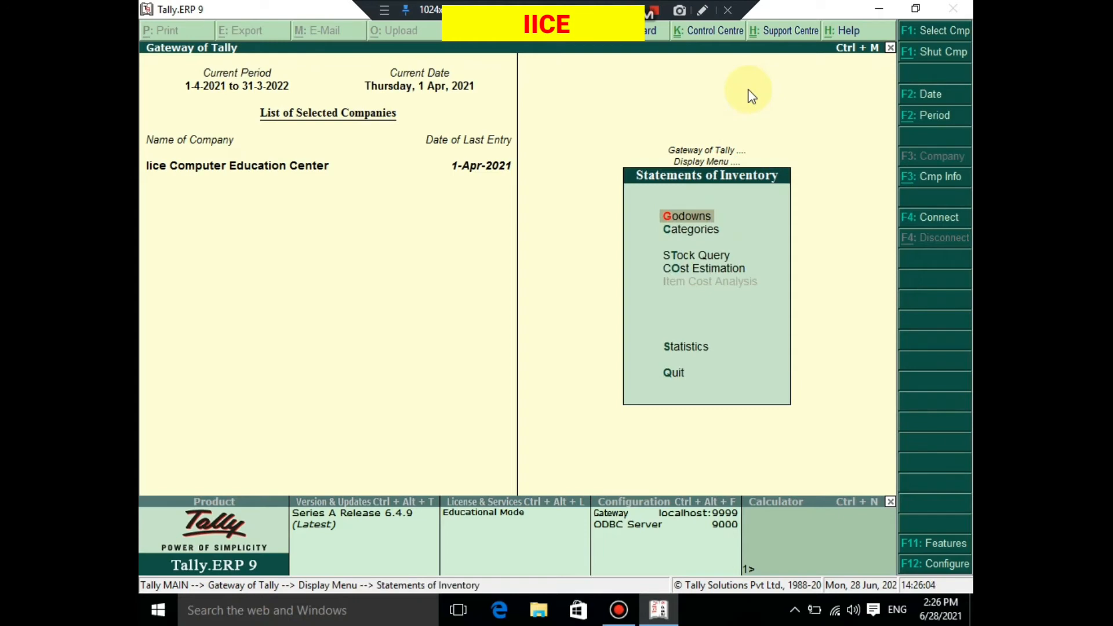
{"action": "key", "text": "Return"}
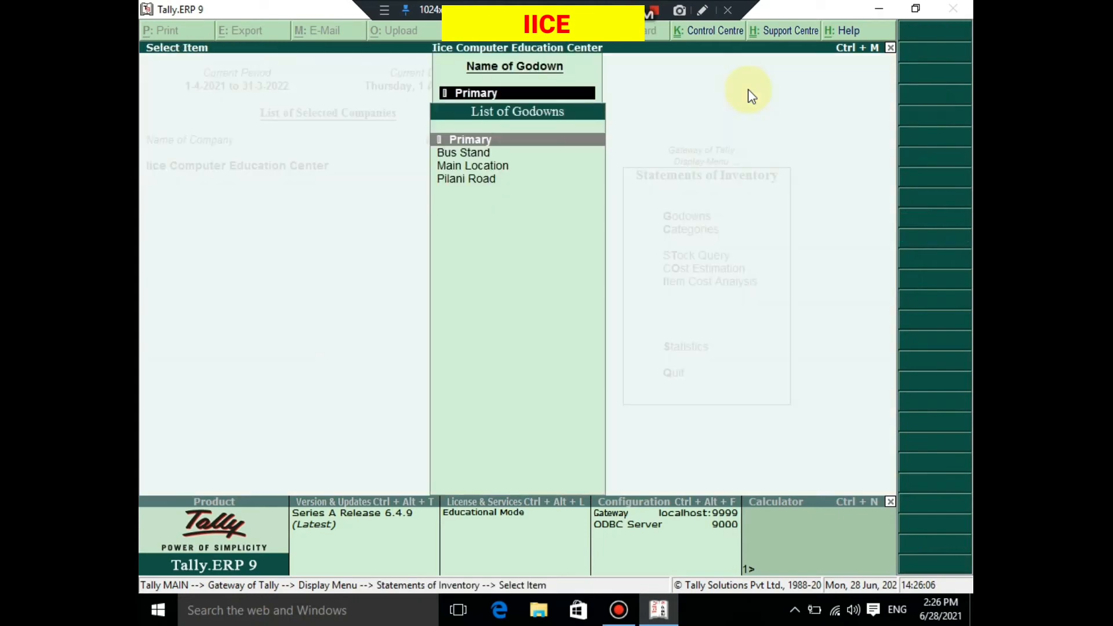
{"action": "key", "text": "Return"}
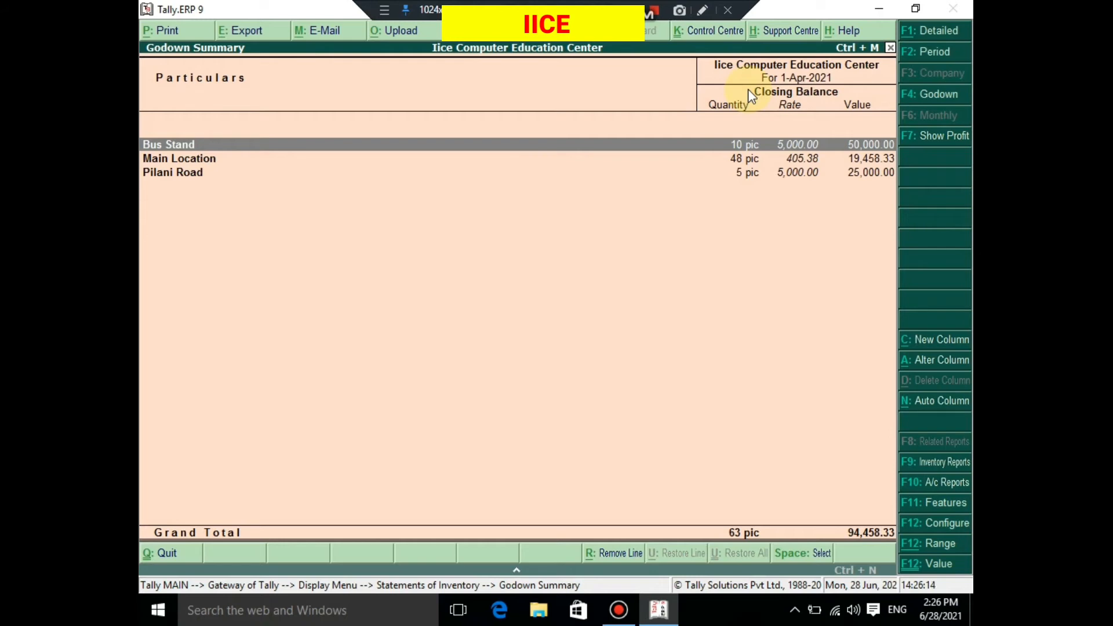
- Review the Bus Stand, Main Location and Pilani Road rows in the godown summary, and return to the Gateway of Tally
{"action": "key", "text": "Down"}
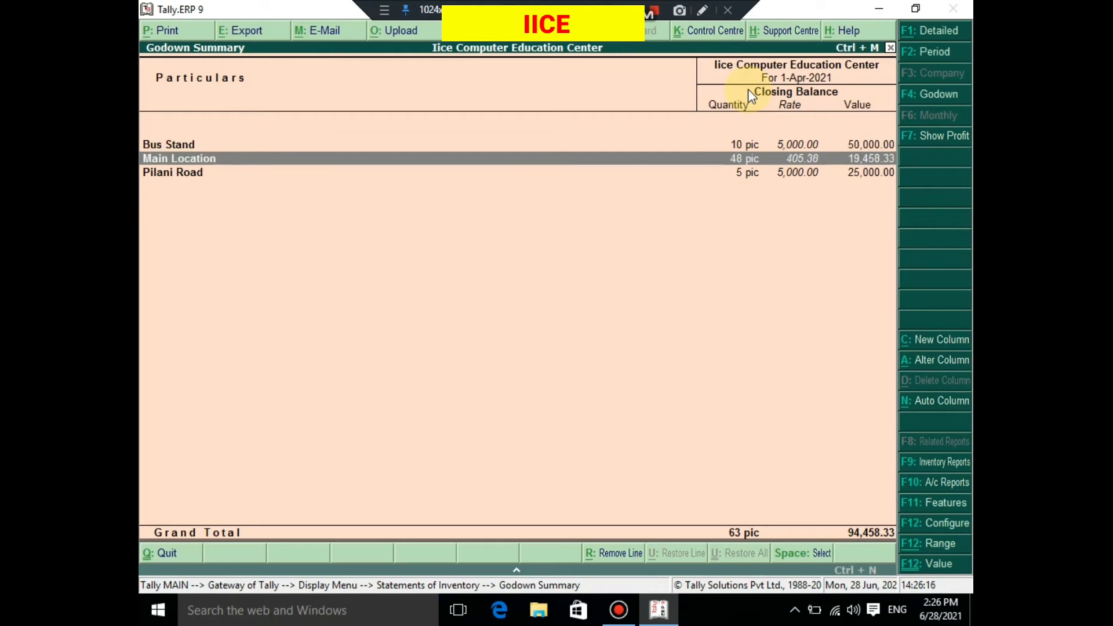
{"action": "key", "text": "Down"}
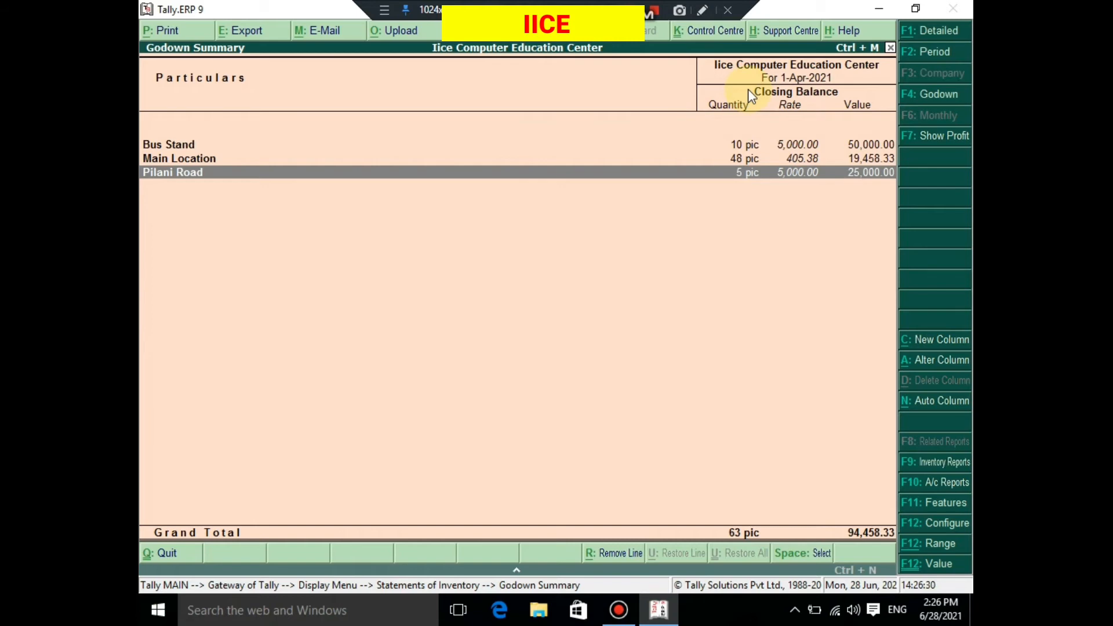
{"action": "key", "text": "Escape"}
{"action": "key", "text": "Escape"}
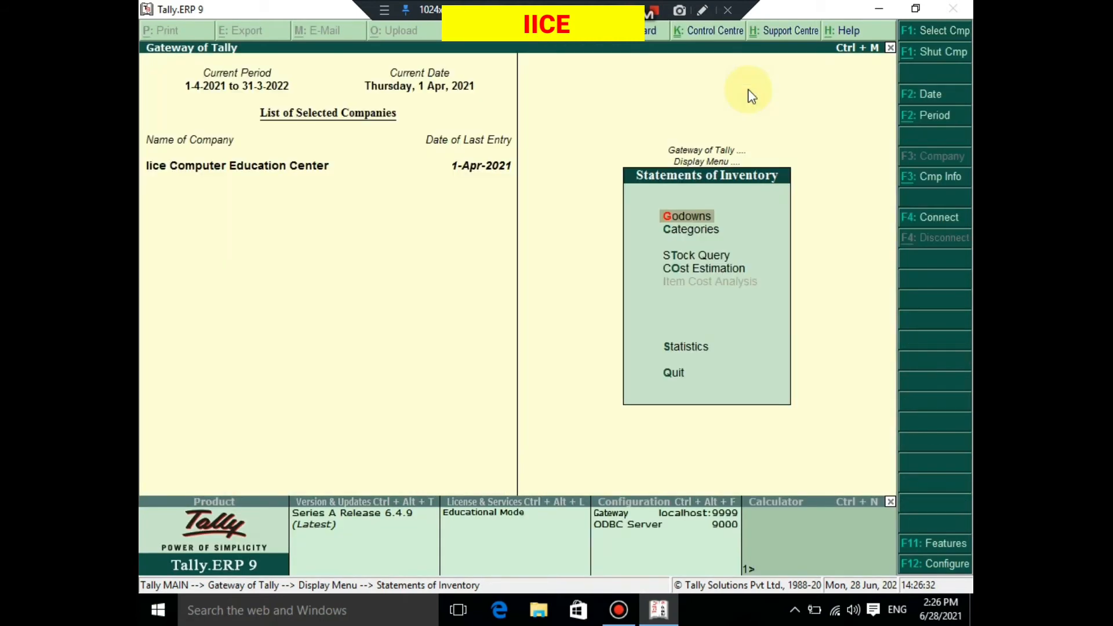
{"action": "key", "text": "Escape"}
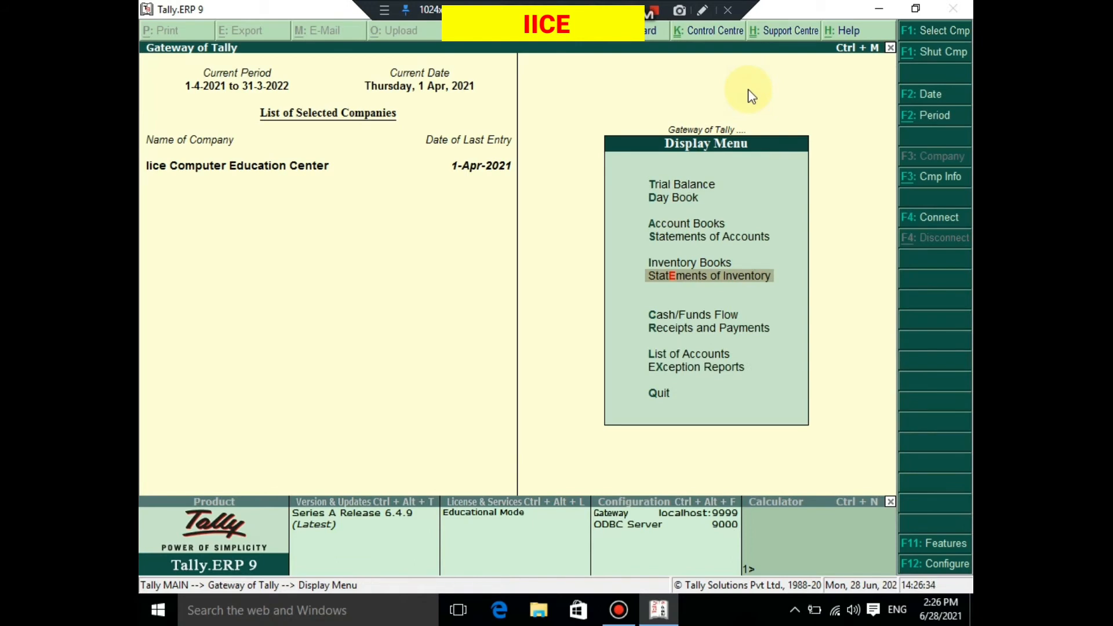
{"action": "key", "text": "Escape"}
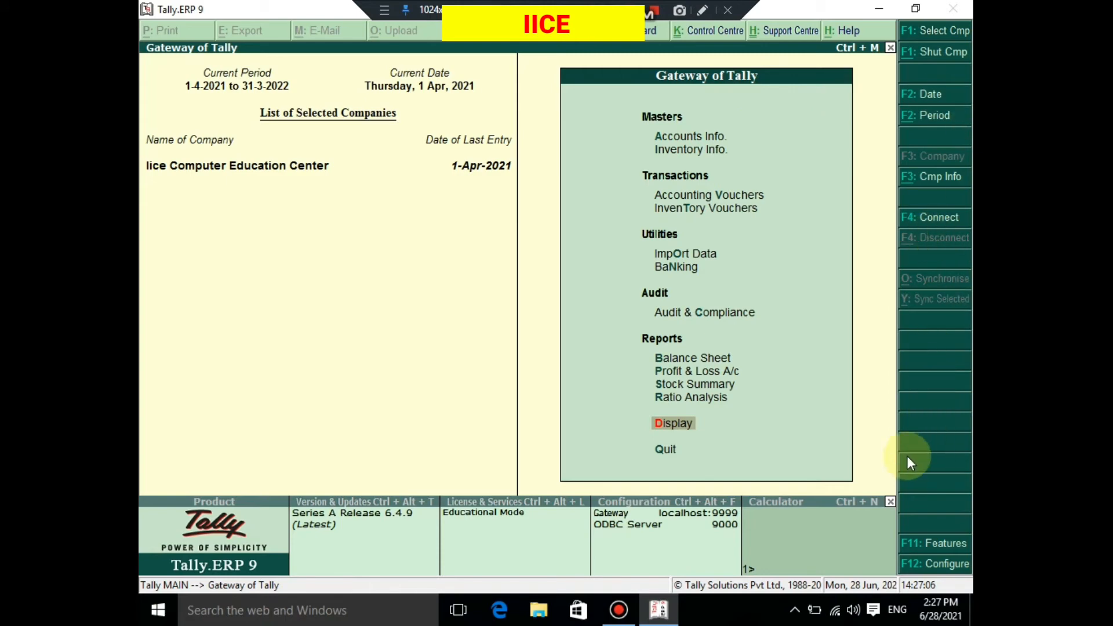
- Open the company's inventory features and go to the option for tracking additional costs of purchases
{"action": "left_click", "coordinate": [923, 548]}
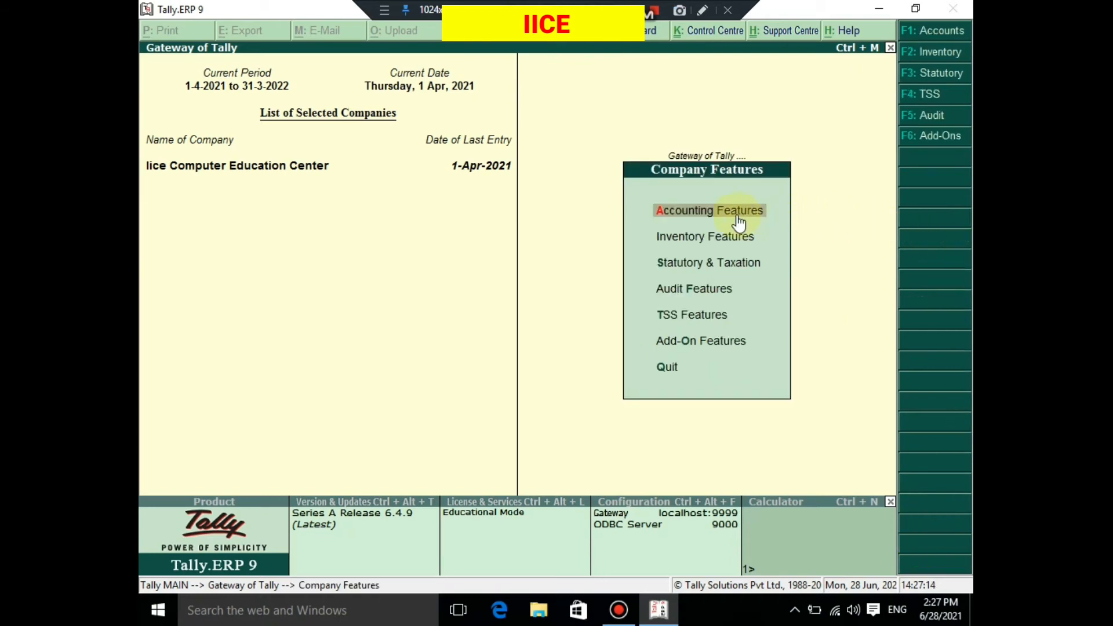
{"action": "left_click", "coordinate": [701, 242]}
{"action": "left_click", "coordinate": [700, 241]}
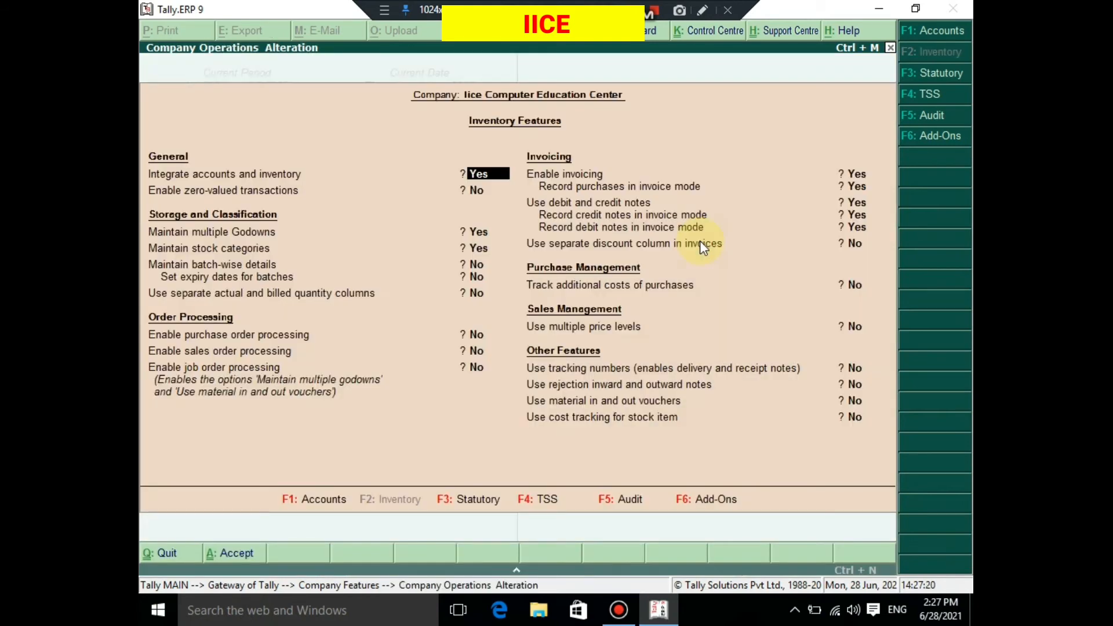
{"action": "key", "text": "Return"}
{"action": "key", "text": "Return"}
{"action": "key", "text": "Return"}
{"action": "key", "text": "Return"}
{"action": "key", "text": "Return"}
{"action": "key", "text": "Return"}
{"action": "key", "text": "Return"}
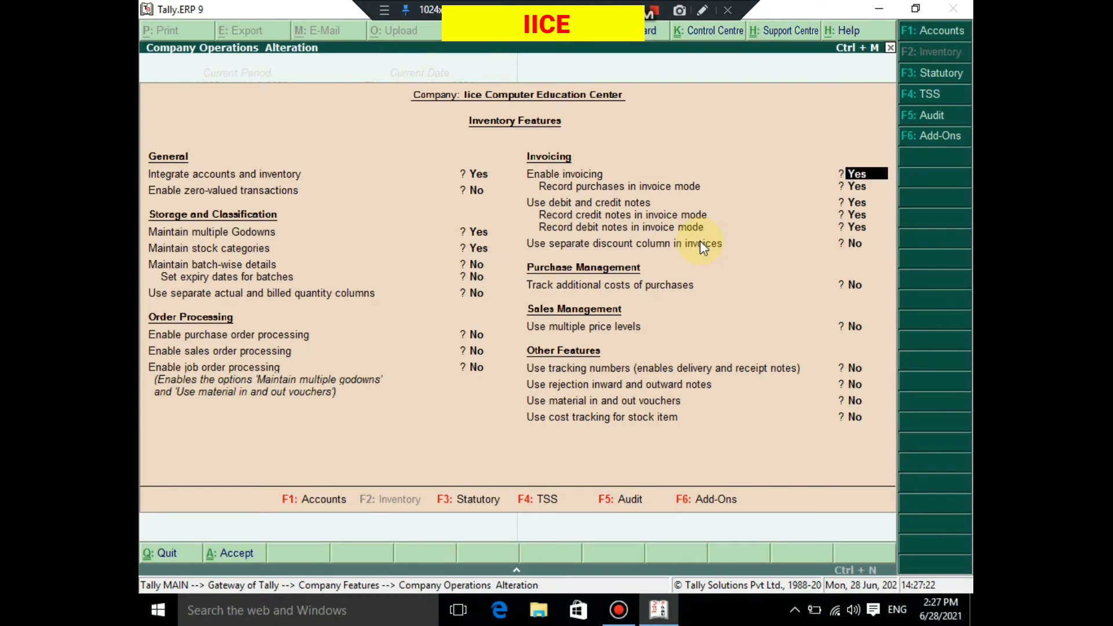
{"action": "key", "text": "Return"}
{"action": "key", "text": "Return"}
{"action": "key", "text": "Return"}
{"action": "key", "text": "Return"}
{"action": "key", "text": "Return"}
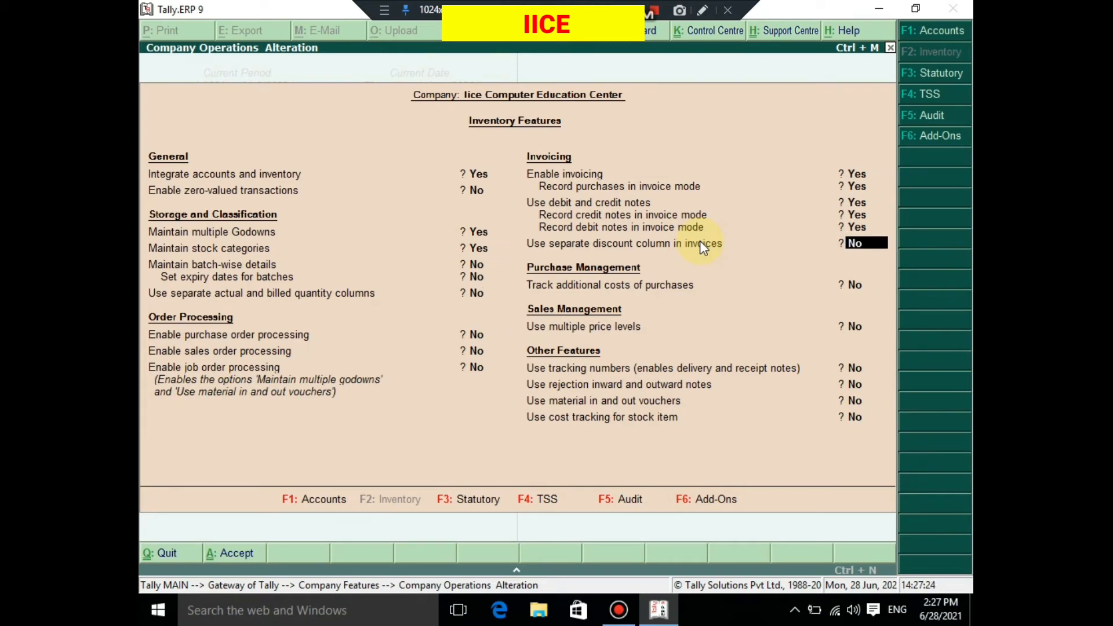
{"action": "key", "text": "Return"}
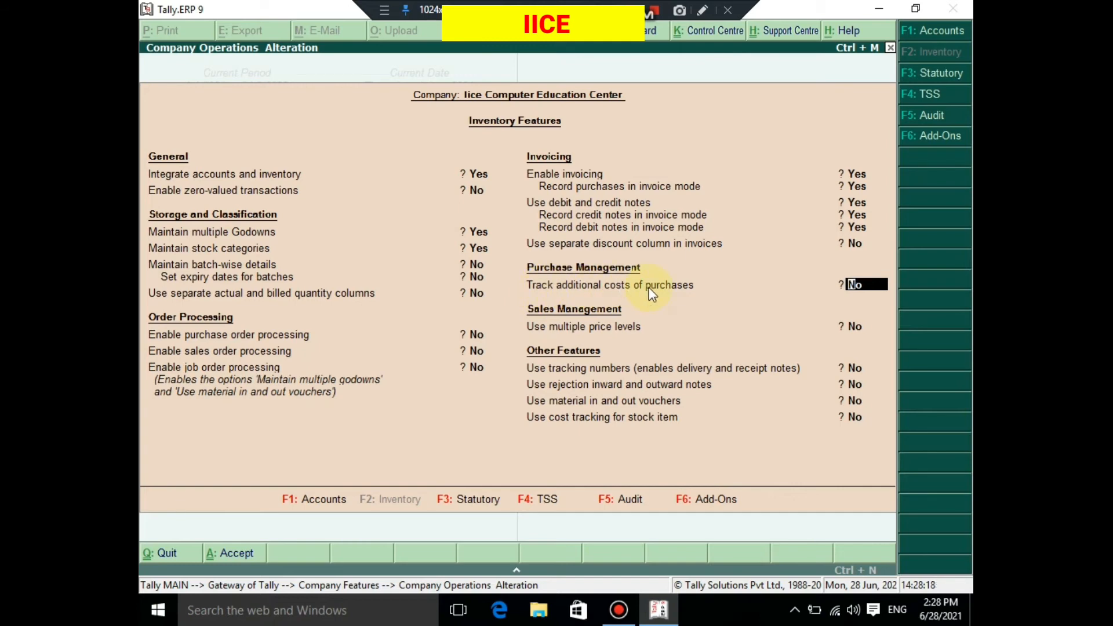
- Set Track additional costs of purchases to Yes, leave the remaining inventory options at No, and save the features
{"action": "type", "text": "no"}
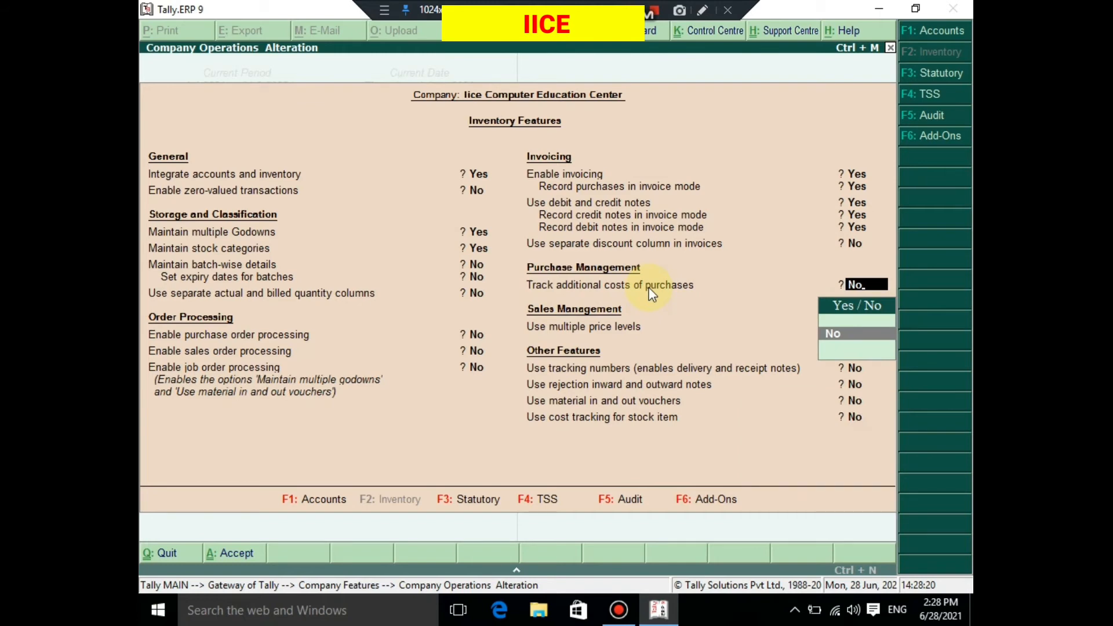
{"action": "key", "text": "Return"}
{"action": "key", "text": "Up"}
{"action": "type", "text": "y"}
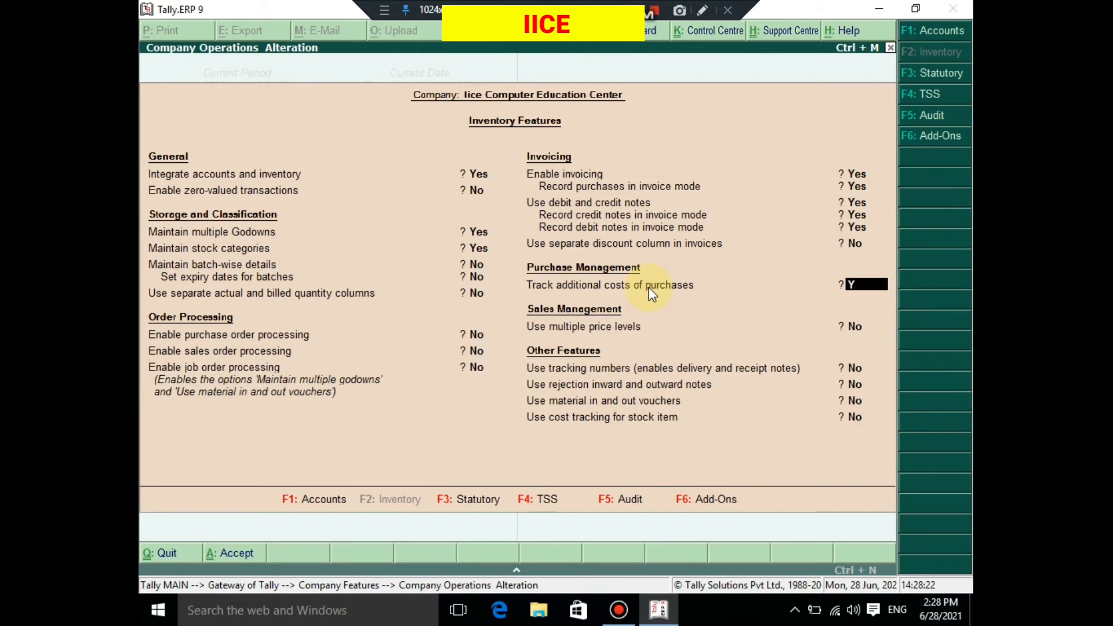
{"action": "key", "text": "Return"}
{"action": "key", "text": "Return"}
{"action": "key", "text": "Return"}
{"action": "key", "text": "Return"}
{"action": "key", "text": "Return"}
{"action": "key", "text": "Return"}
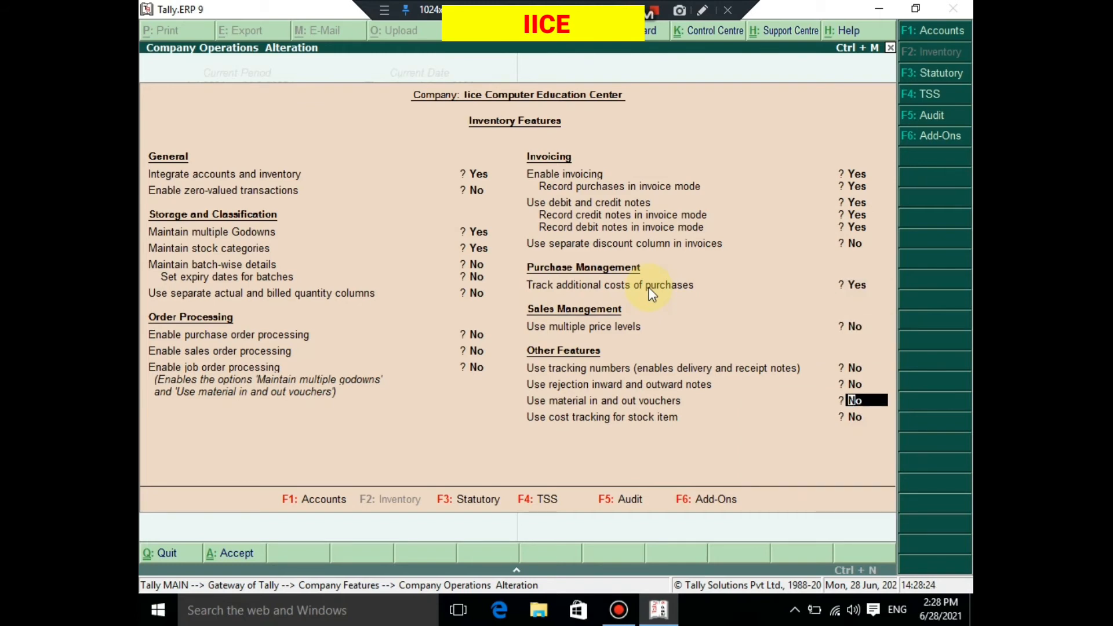
{"action": "left_click", "coordinate": [648, 287]}
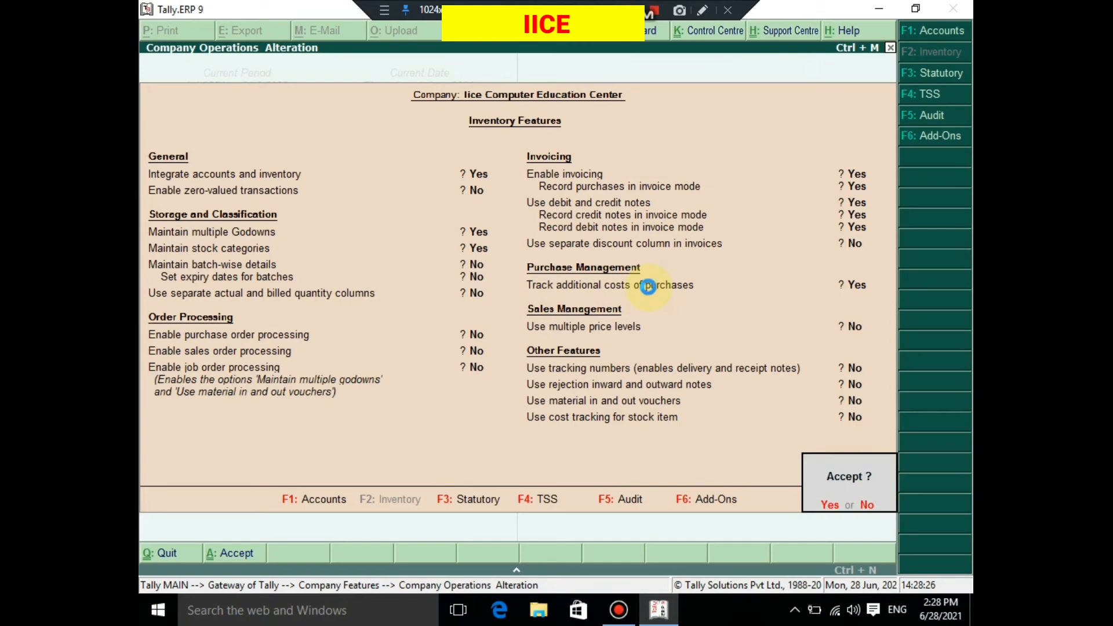
{"action": "key", "text": "y"}
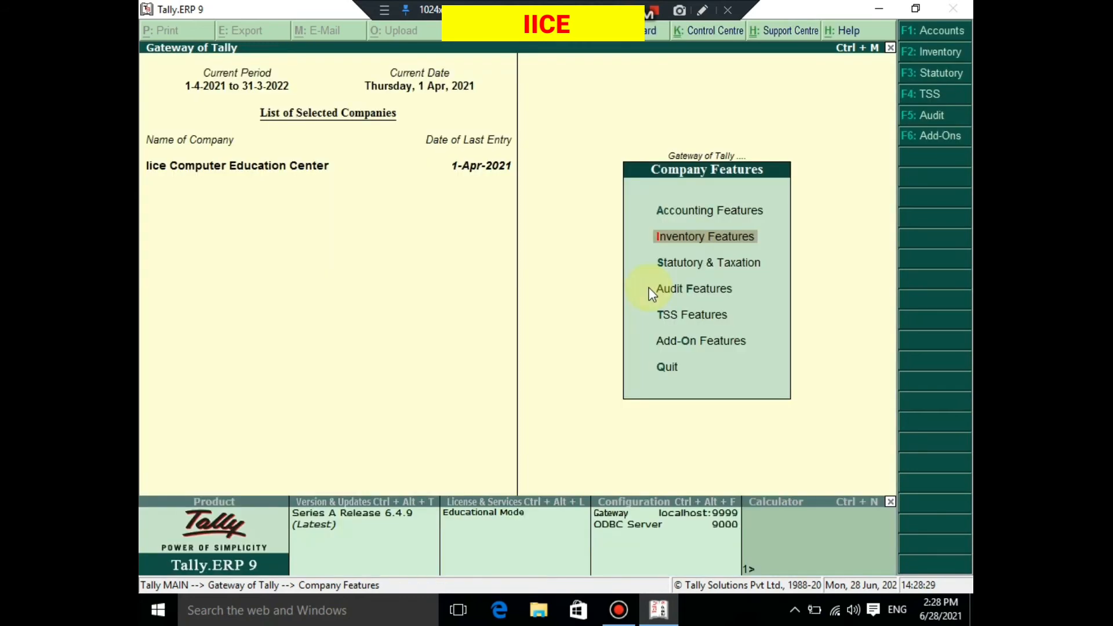
- Leave the company features and go to the accounting vouchers entry in the Gateway of Tally
{"action": "key", "text": "Escape"}
{"action": "key", "text": "Up"}
{"action": "key", "text": "Up"}
{"action": "key", "text": "Up"}
{"action": "key", "text": "Up"}
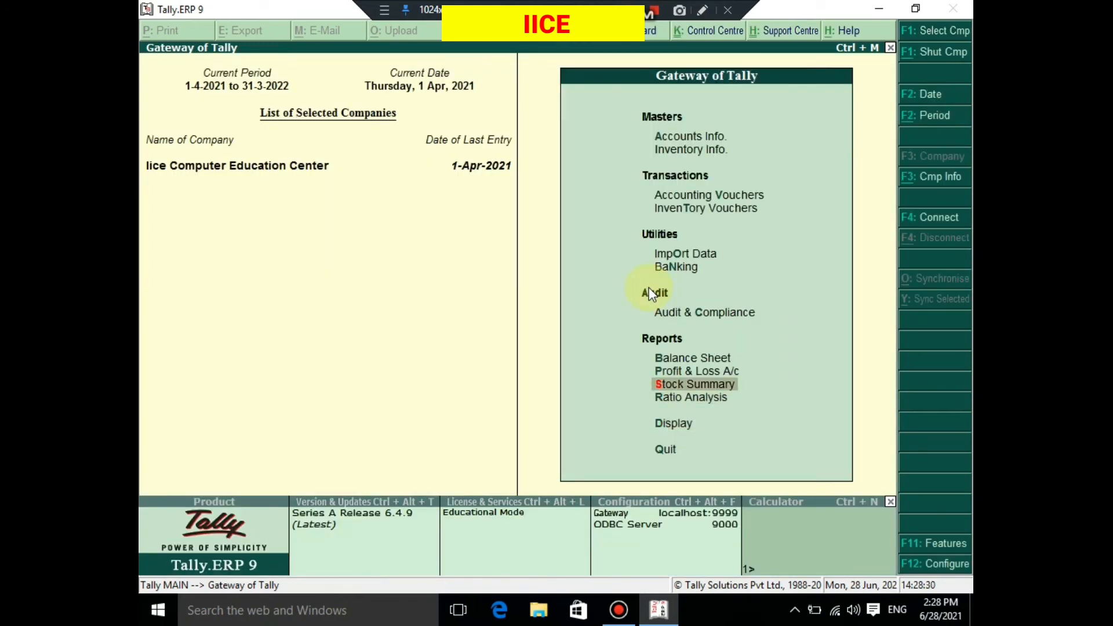
{"action": "key", "text": "Up"}
{"action": "key", "text": "Up"}
{"action": "key", "text": "Up"}
{"action": "key", "text": "Up"}
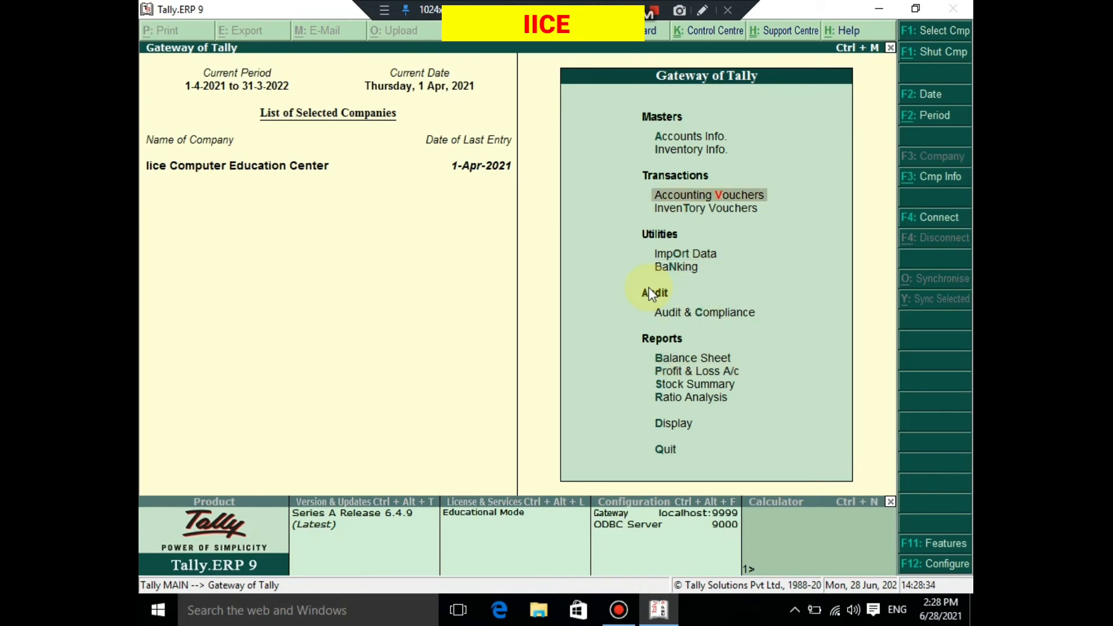
{"action": "key", "text": "Down"}
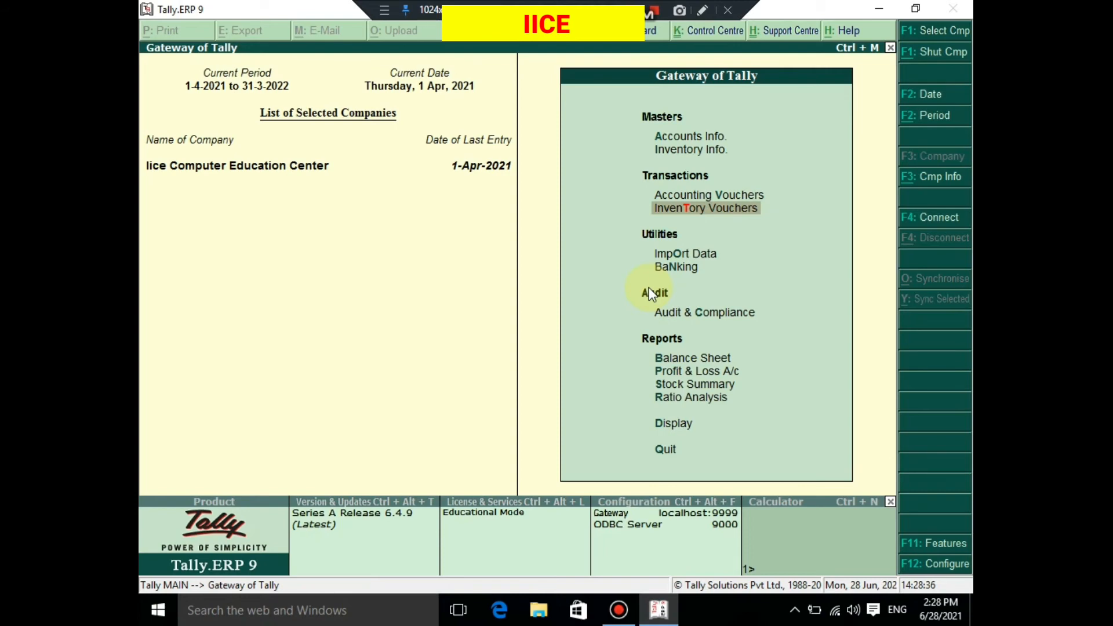
{"action": "key", "text": "Up"}
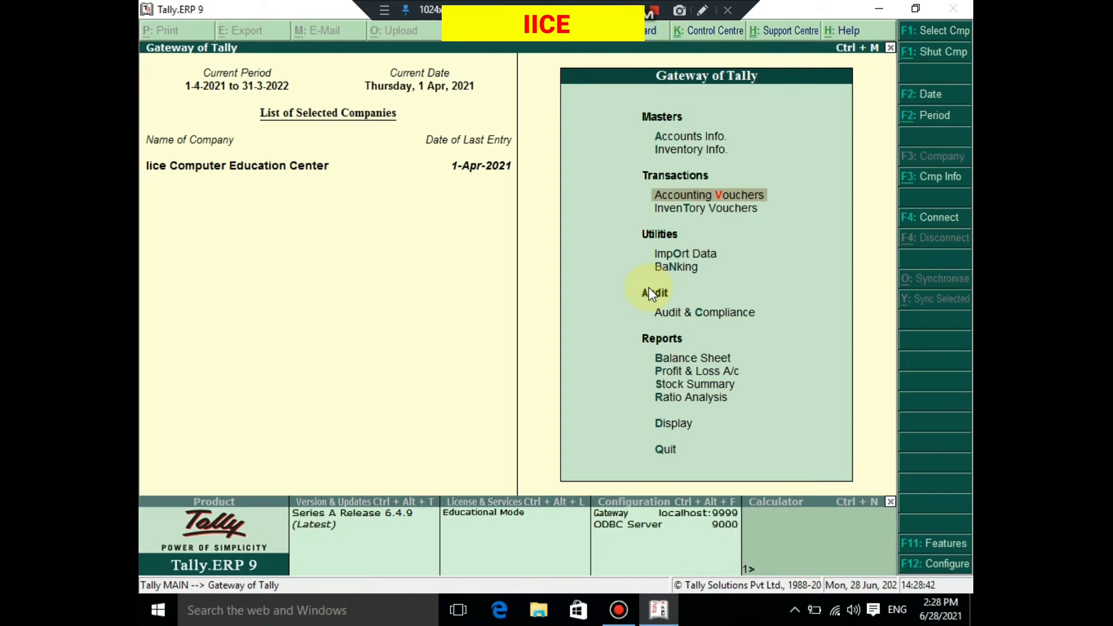
{"action": "key", "text": "Down"}
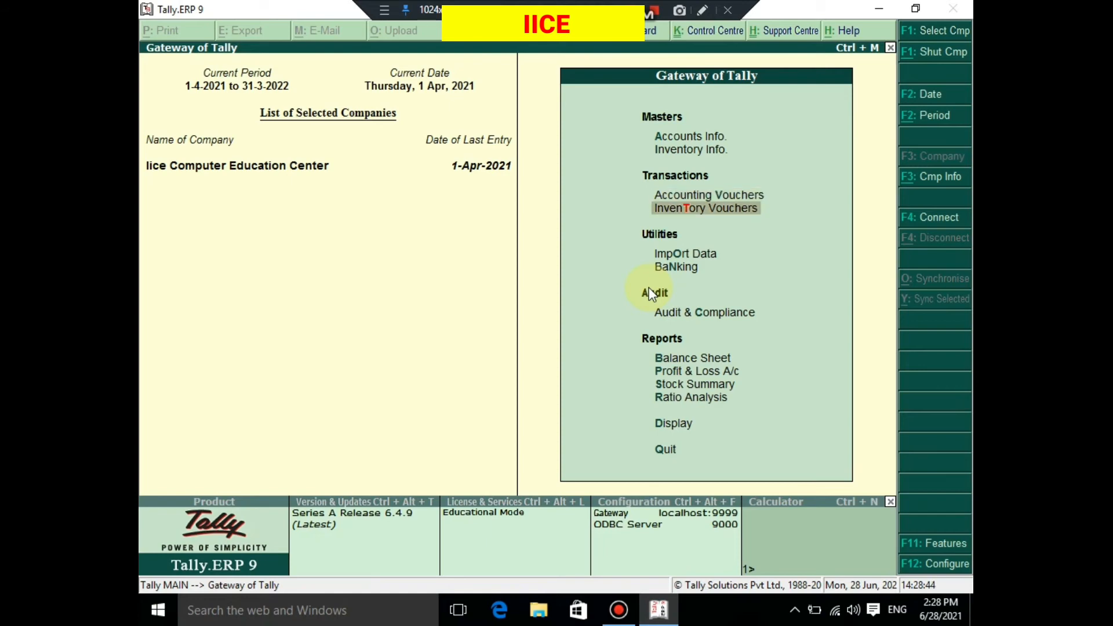
{"action": "key", "text": "Up"}
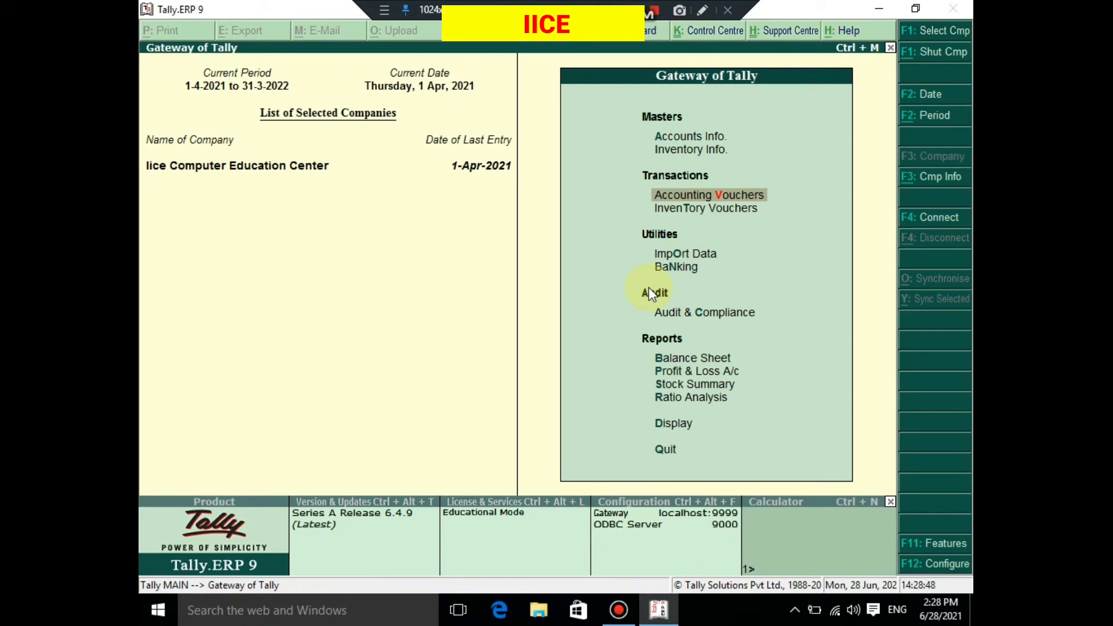
{"action": "key", "text": "Return"}
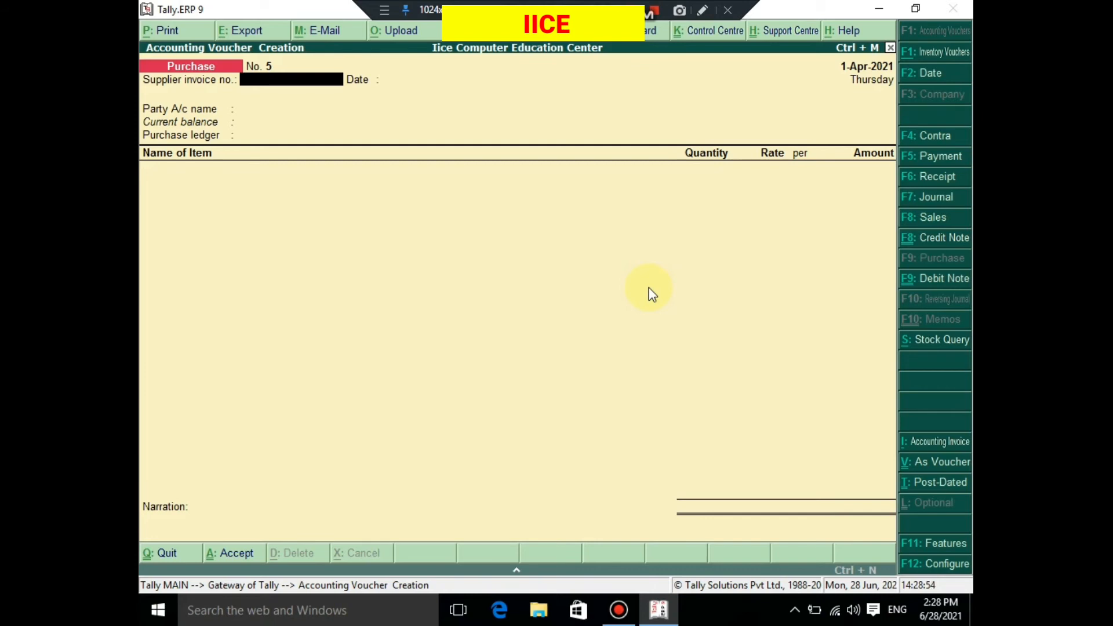
{"action": "key", "text": "alt+F7"}
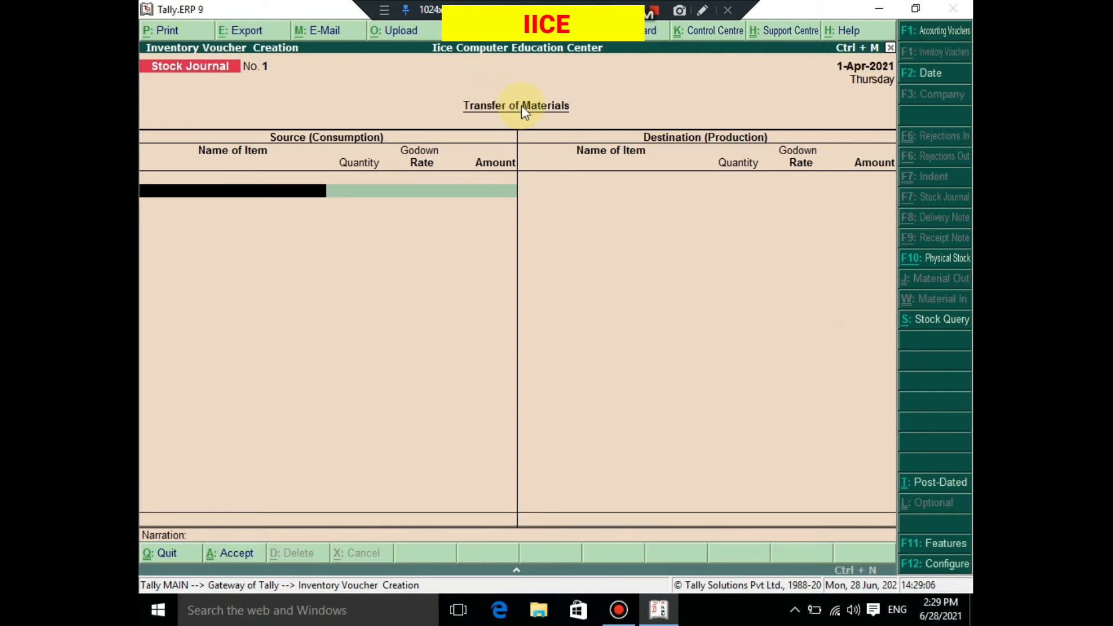
{"action": "key", "text": "Escape"}
{"action": "key", "text": "y"}
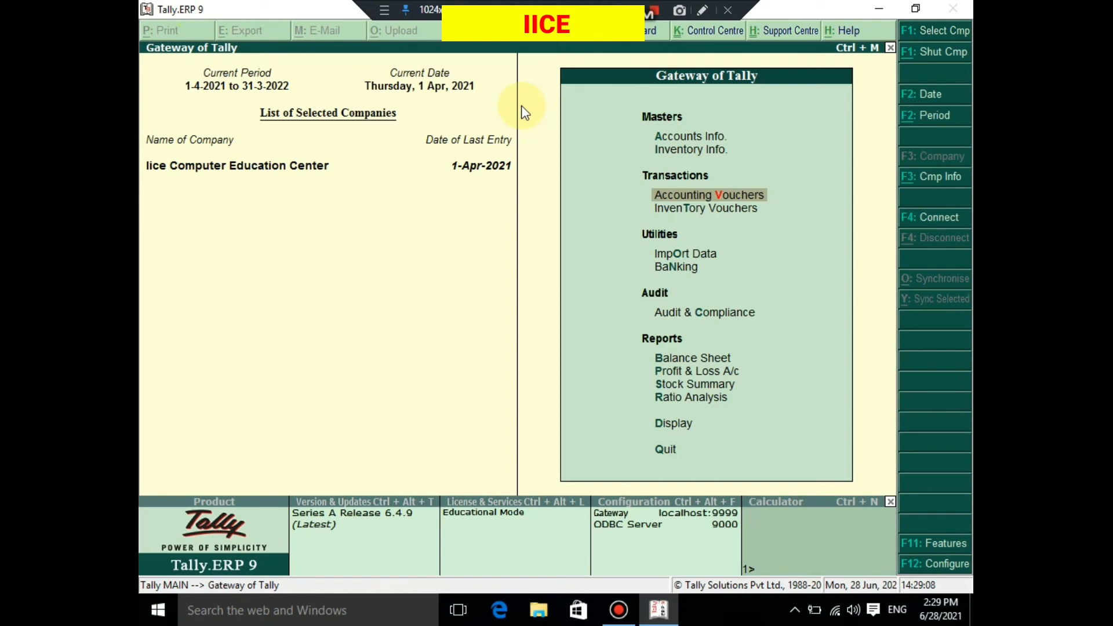
- Open a new stock journal from the inventory vouchers in the Gateway of Tally
{"action": "key", "text": "Down"}
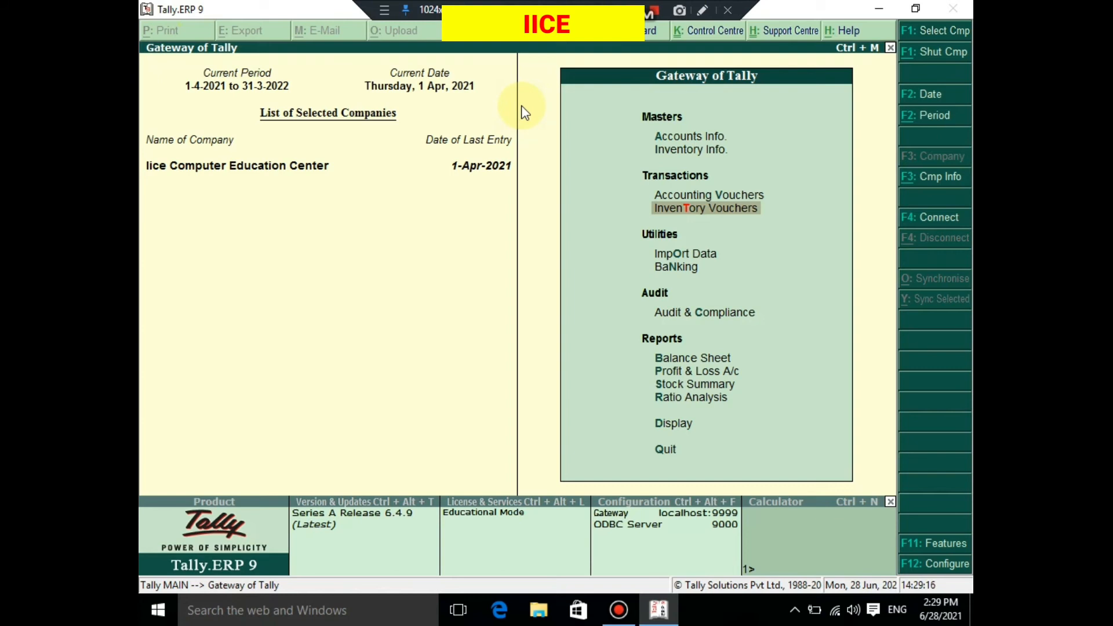
{"action": "key", "text": "Up"}
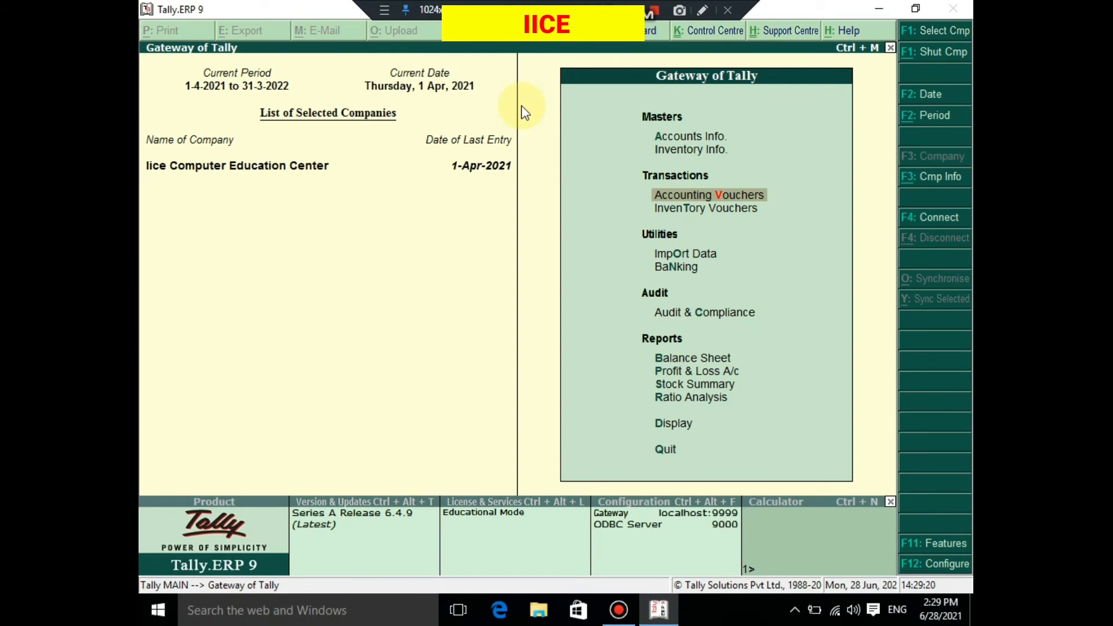
{"action": "key", "text": "Down"}
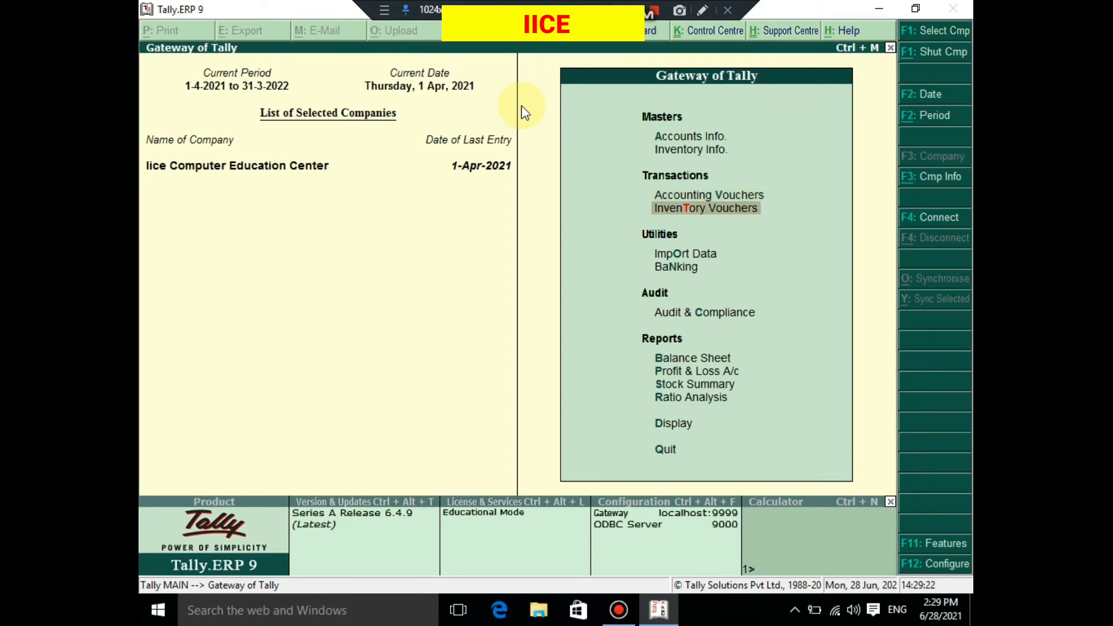
{"action": "key", "text": "Return"}
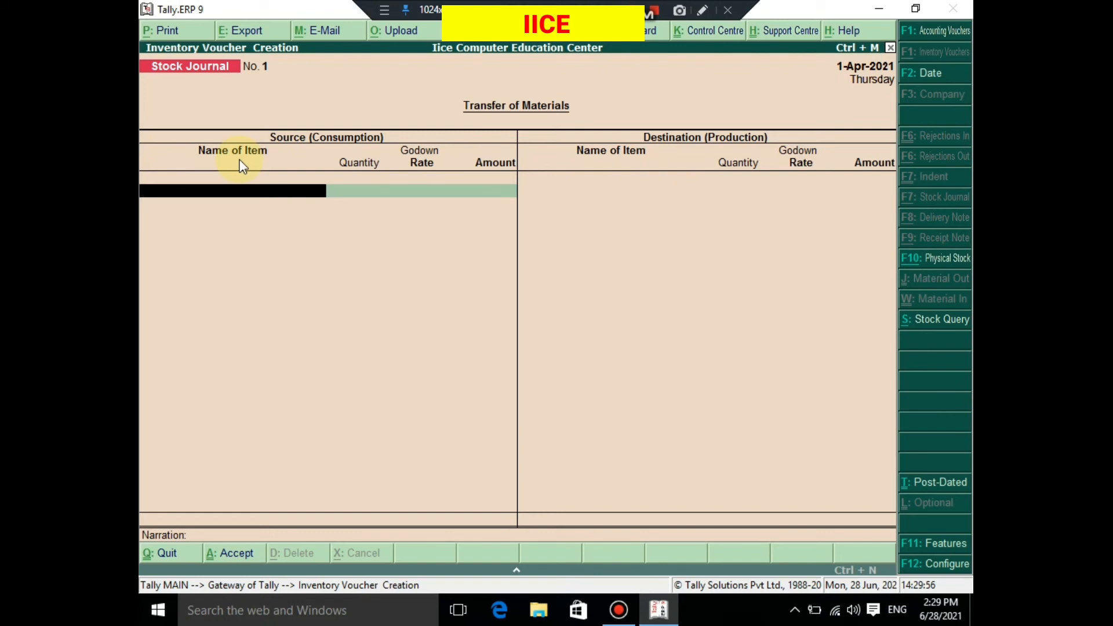
- Enter Cpu P4 from the Bus Stand godown as the source, with 2 pic at 5,000.00 per pic, and finish the source side
{"action": "type", "text": "CPU"}
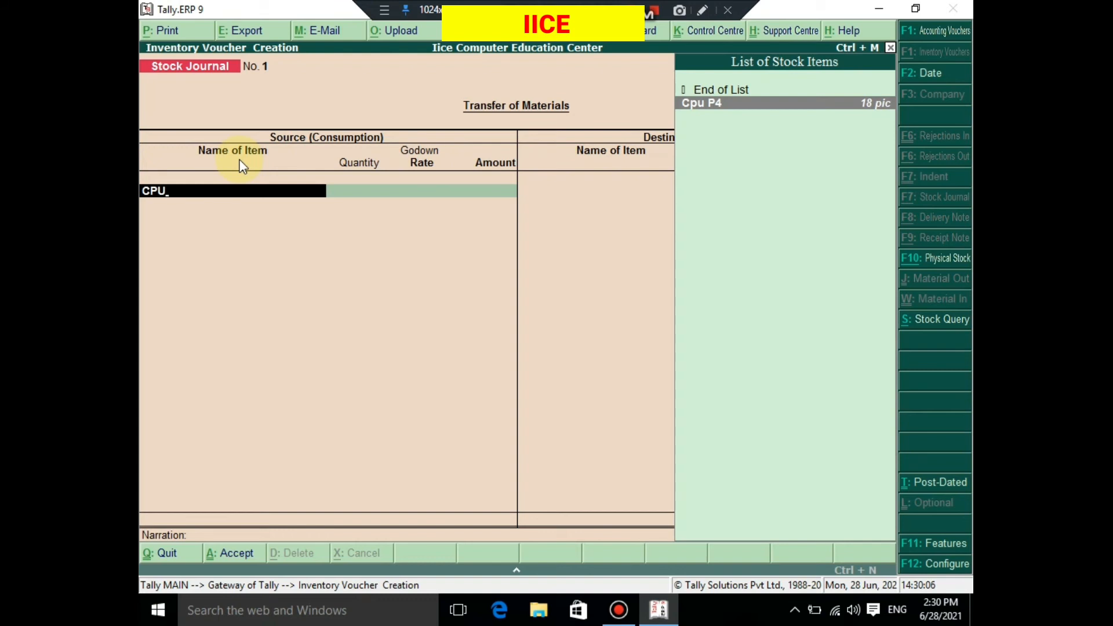
{"action": "left_click", "coordinate": [868, 108]}
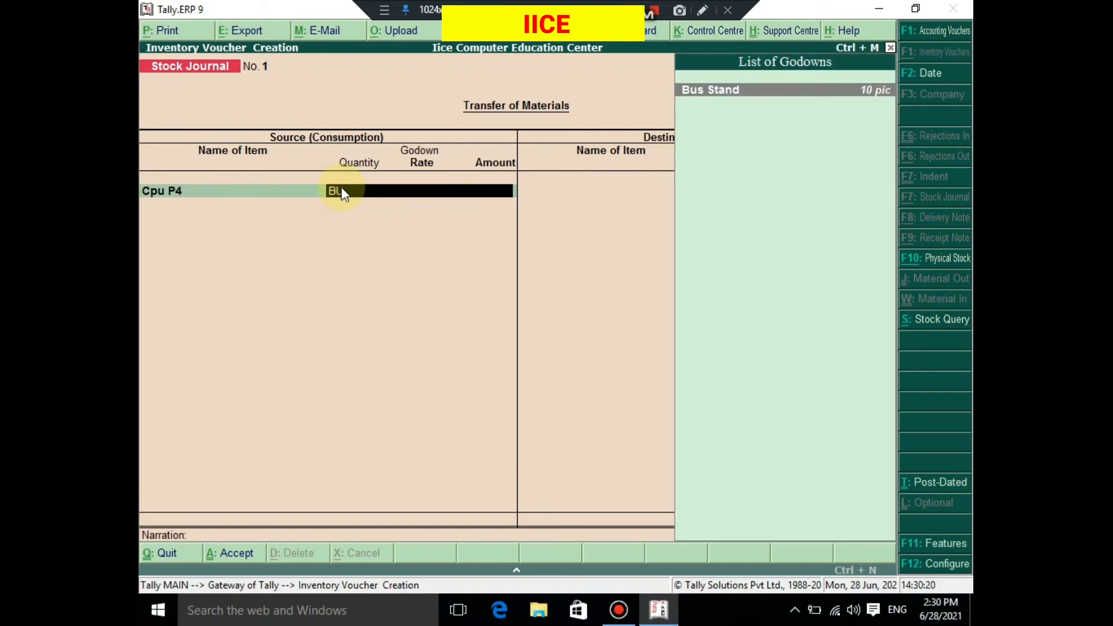
{"action": "type", "text": "BU"}
{"action": "left_click", "coordinate": [711, 103]}
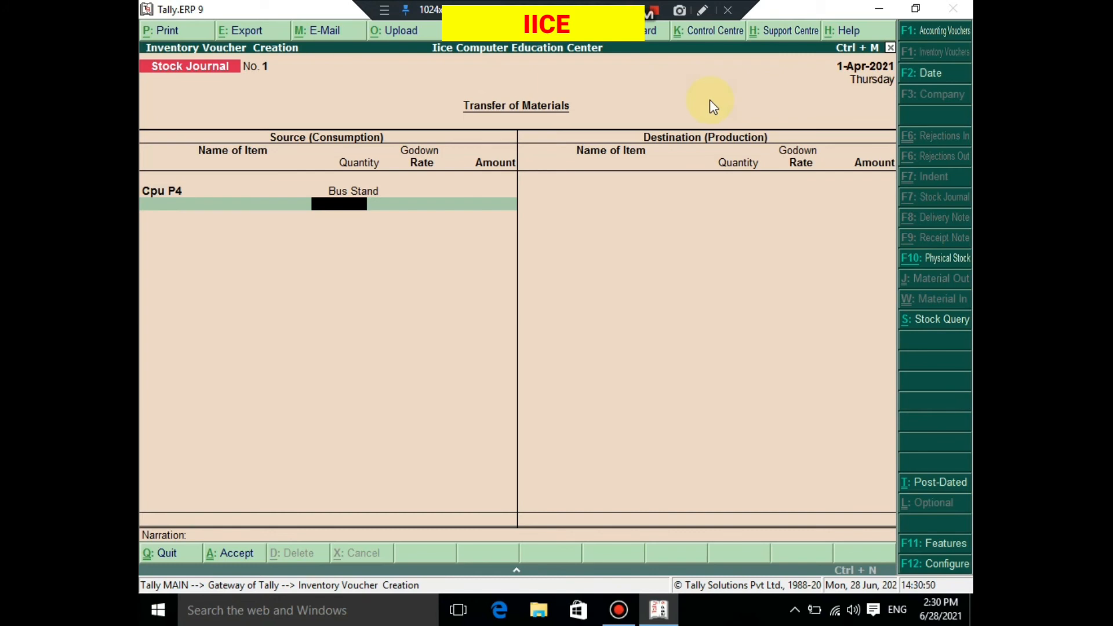
{"action": "type", "text": "2"}
{"action": "key", "text": "Return"}
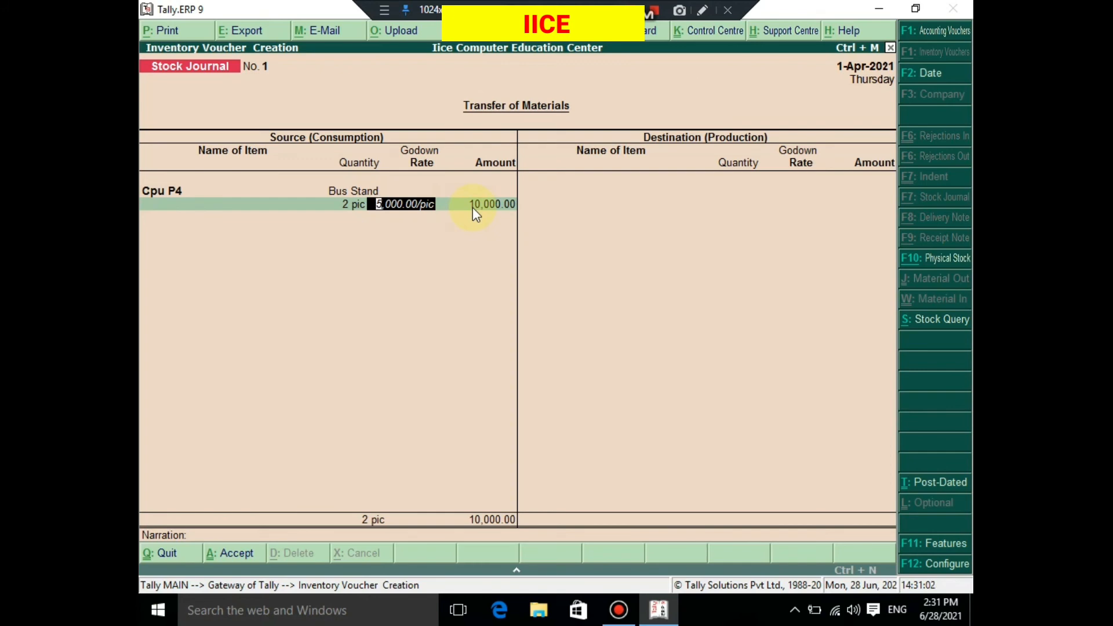
{"action": "key", "text": "Return"}
{"action": "key", "text": "Return"}
{"action": "key", "text": "Return"}
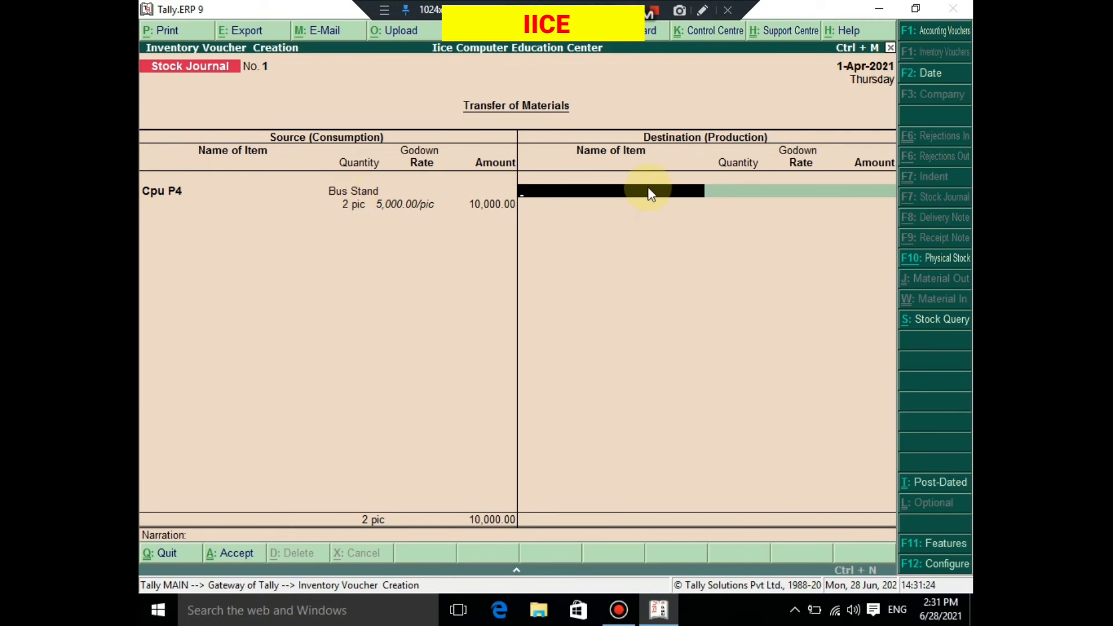
- Enter Cpu P4 to the Pilani Road godown as the destination, with 2 pic at a rate of 5000 per pic
{"action": "type", "text": "CPU"}
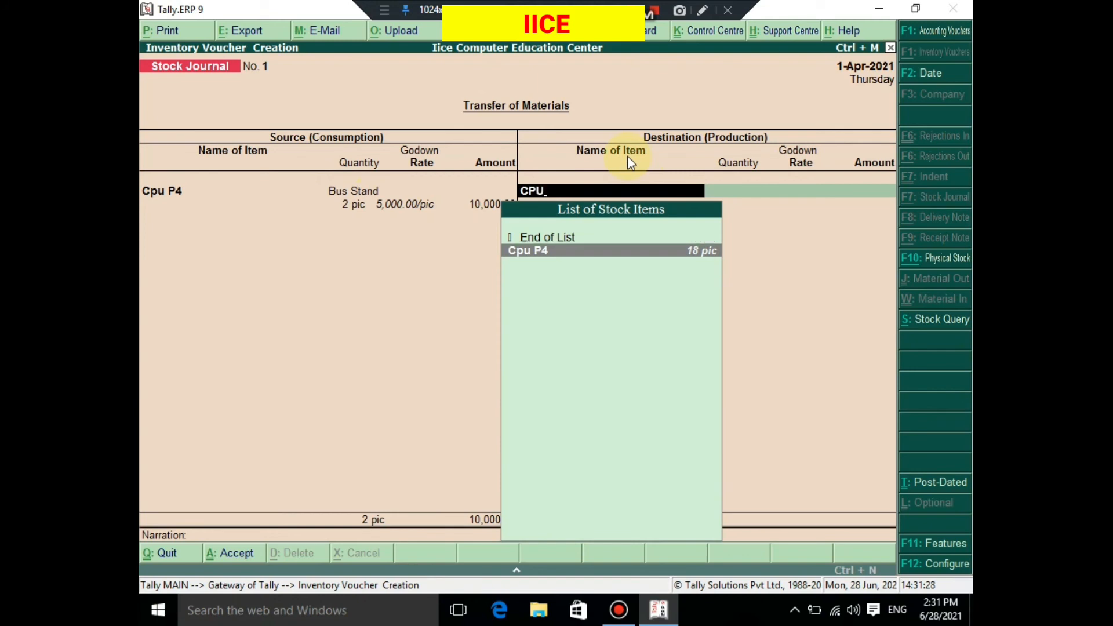
{"action": "key", "text": "Return"}
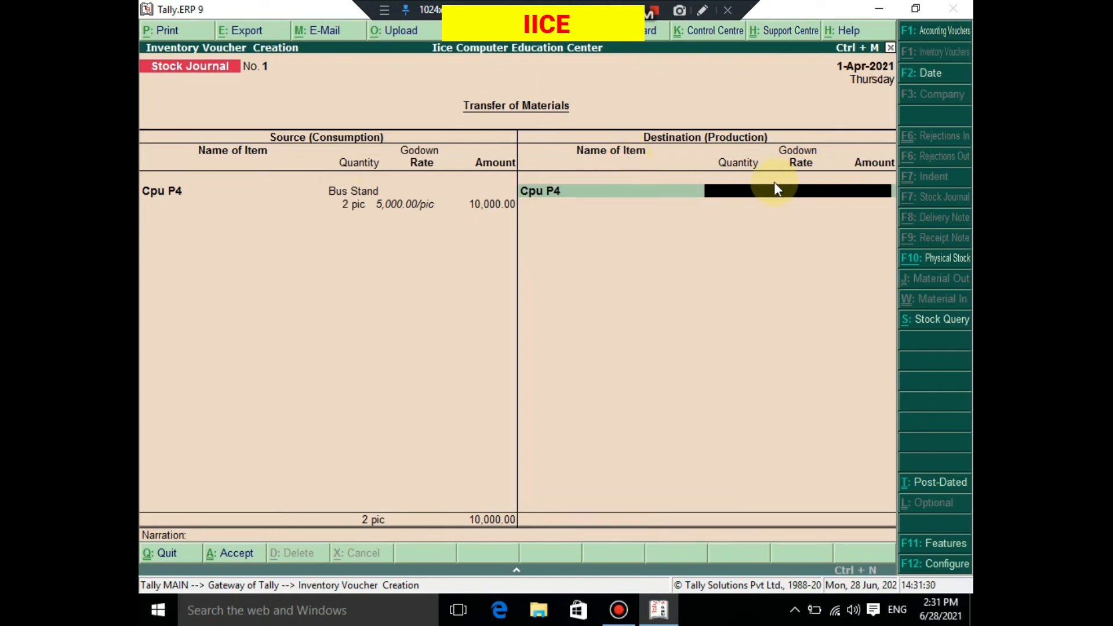
{"action": "type", "text": "Pl"}
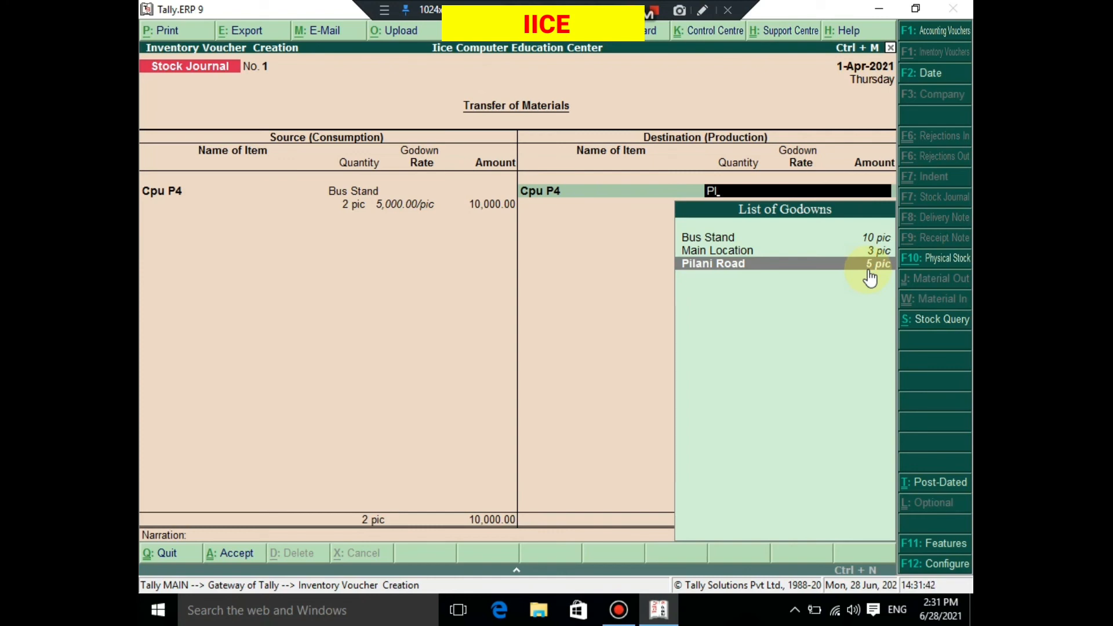
{"action": "key", "text": "Return"}
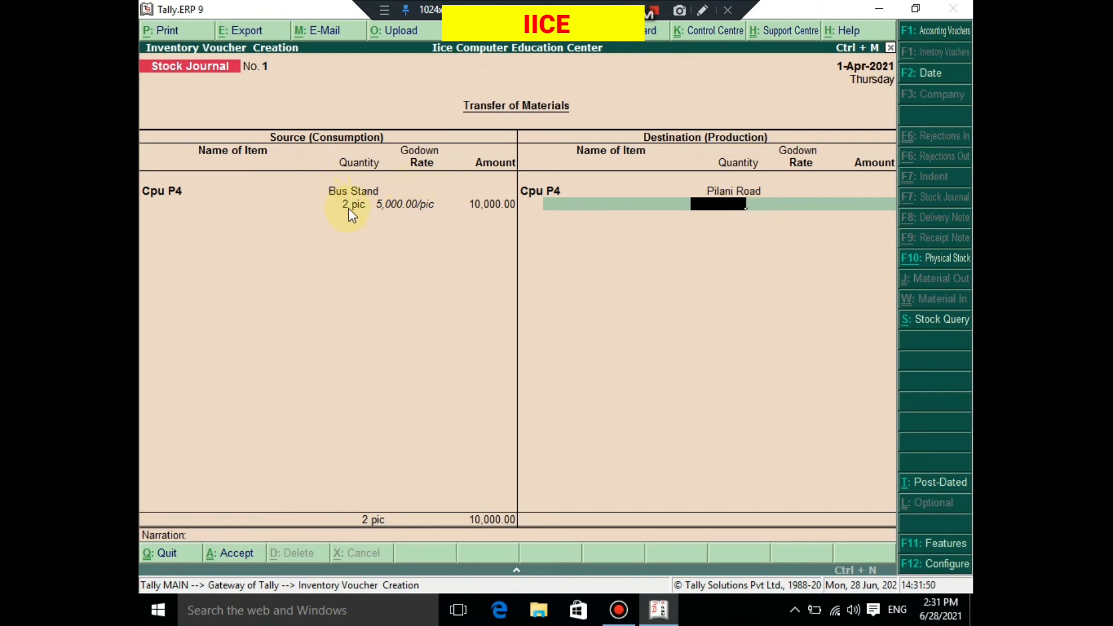
{"action": "type", "text": "2"}
{"action": "key", "text": "Return"}
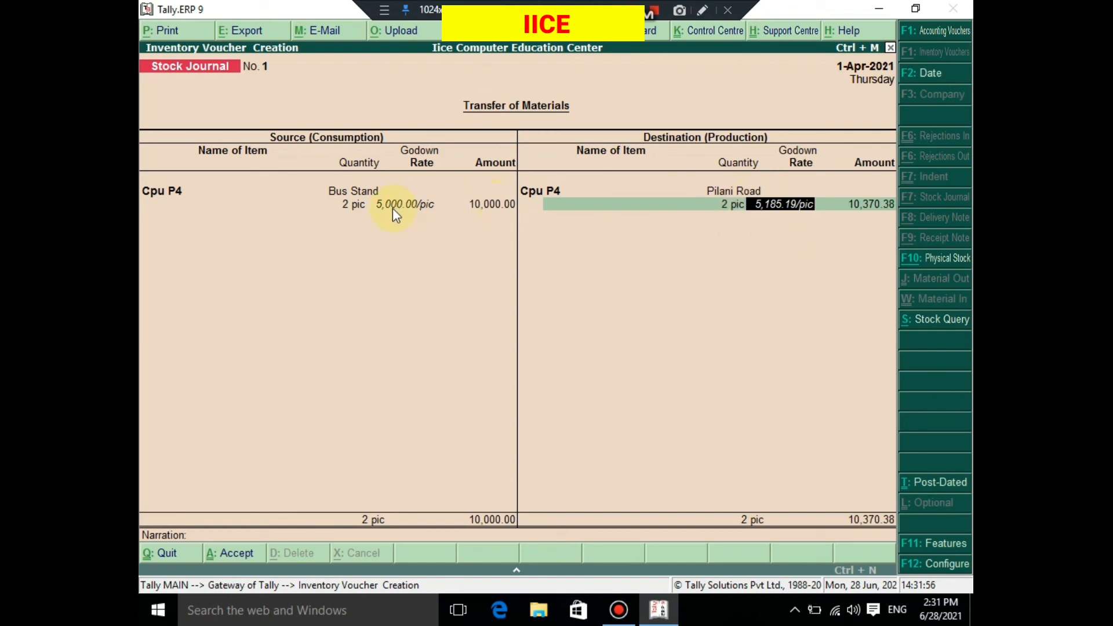
{"action": "type", "text": "5000"}
{"action": "key", "text": "Return"}
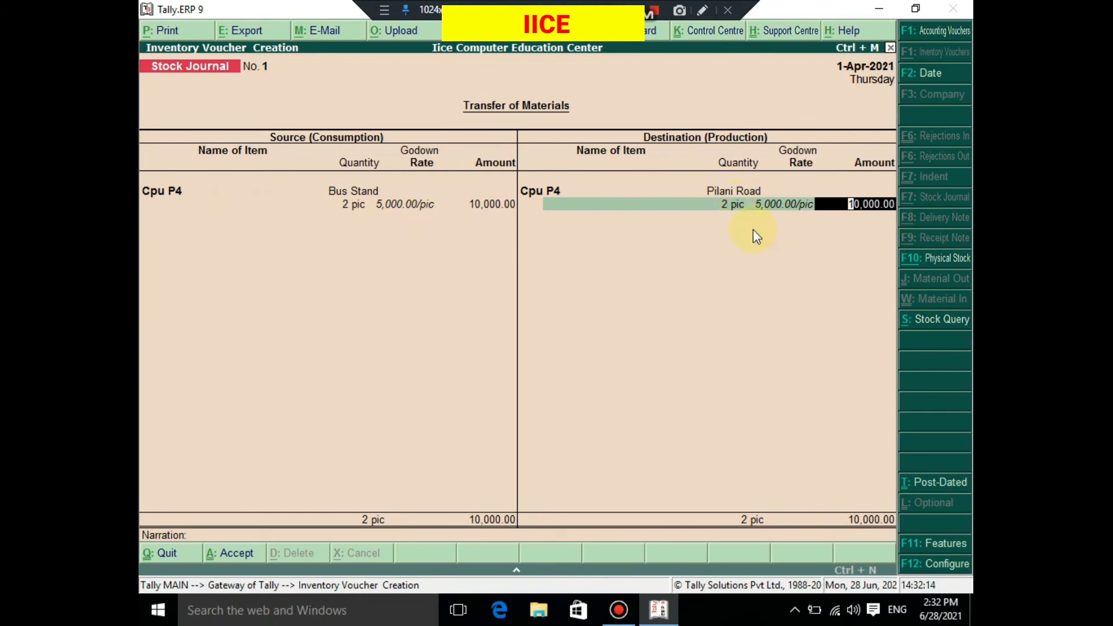
{"action": "key", "text": "Return"}
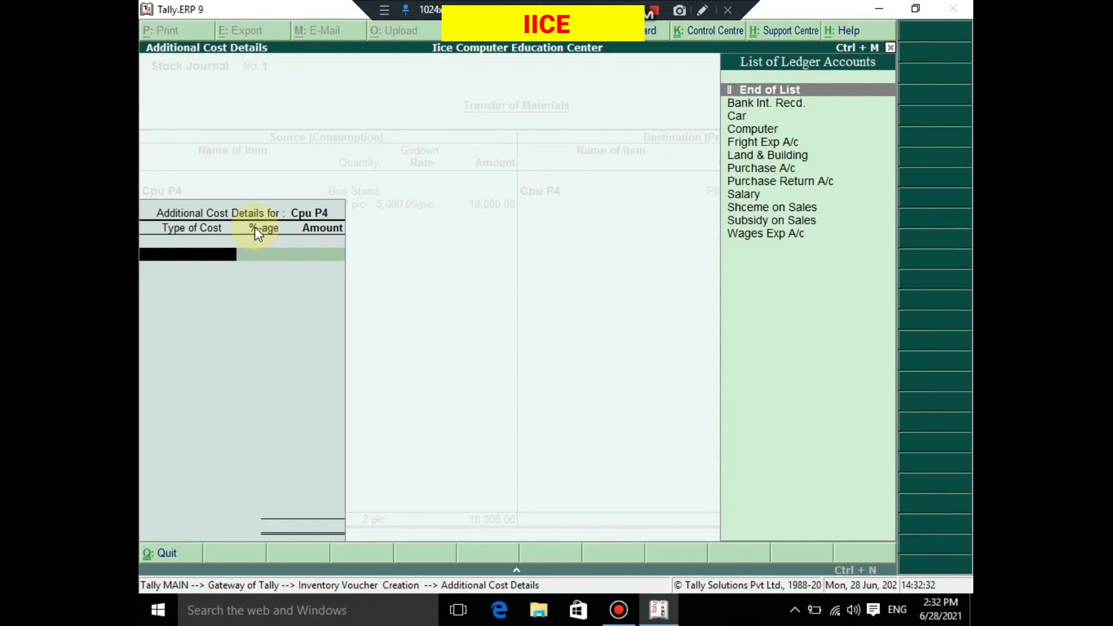
- Add Wages Exp A/c with an amount of 100 to the additional cost details for Cpu P4
{"action": "key", "text": "Down"}
{"action": "key", "text": "Down"}
{"action": "key", "text": "Down"}
{"action": "key", "text": "Down"}
{"action": "key", "text": "Down"}
{"action": "key", "text": "Down"}
{"action": "key", "text": "Down"}
{"action": "key", "text": "Down"}
{"action": "key", "text": "Down"}
{"action": "key", "text": "Down"}
{"action": "key", "text": "Down"}
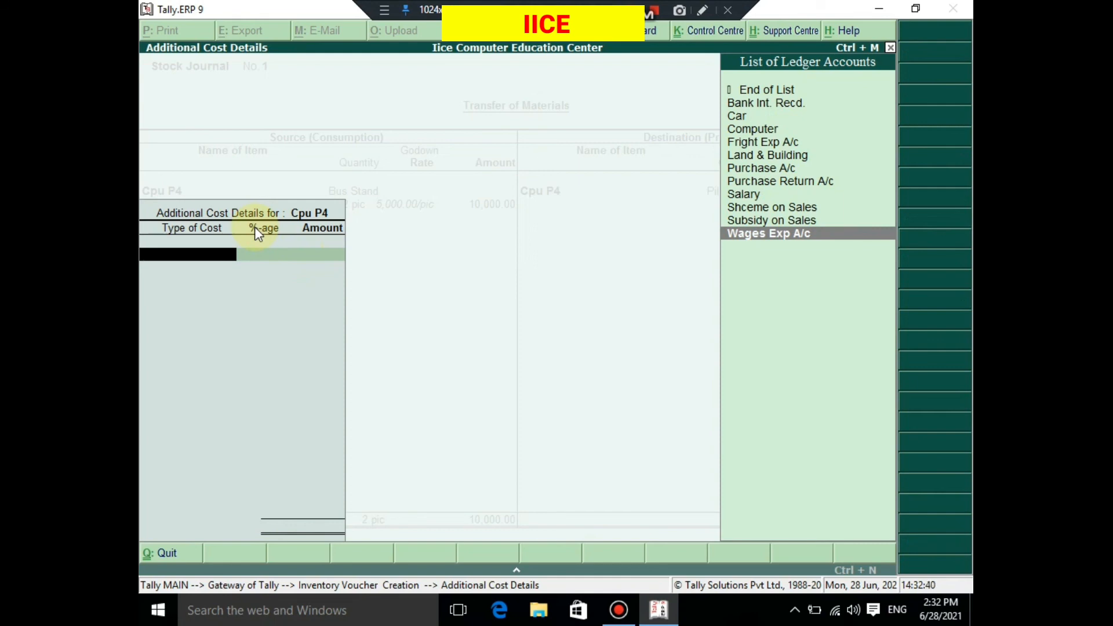
{"action": "key", "text": "Return"}
{"action": "key", "text": "Return"}
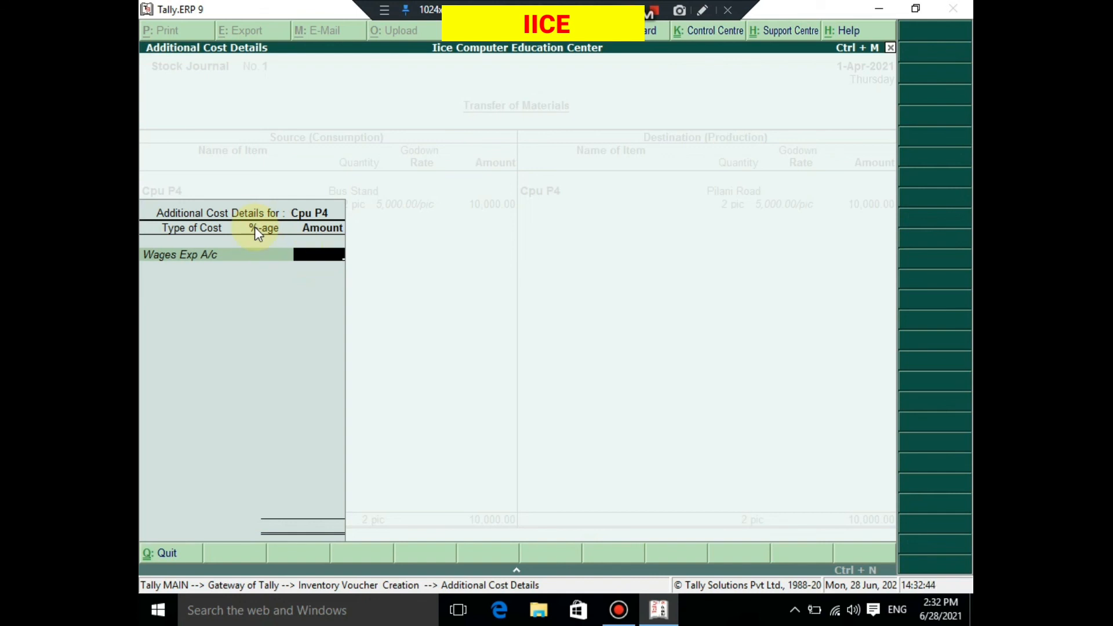
{"action": "type", "text": "100"}
{"action": "key", "text": "Return"}
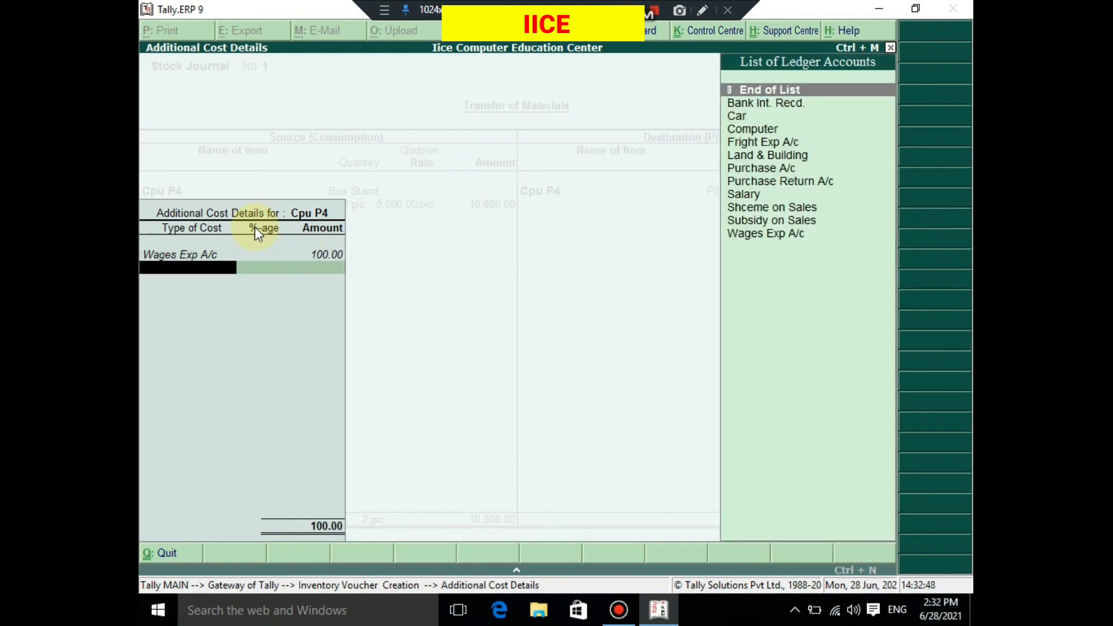
- Add Fright Exp A/c with an amount of 150 to the additional cost details for Cpu P4
{"action": "key", "text": "Down"}
{"action": "key", "text": "Down"}
{"action": "key", "text": "Down"}
{"action": "key", "text": "Down"}
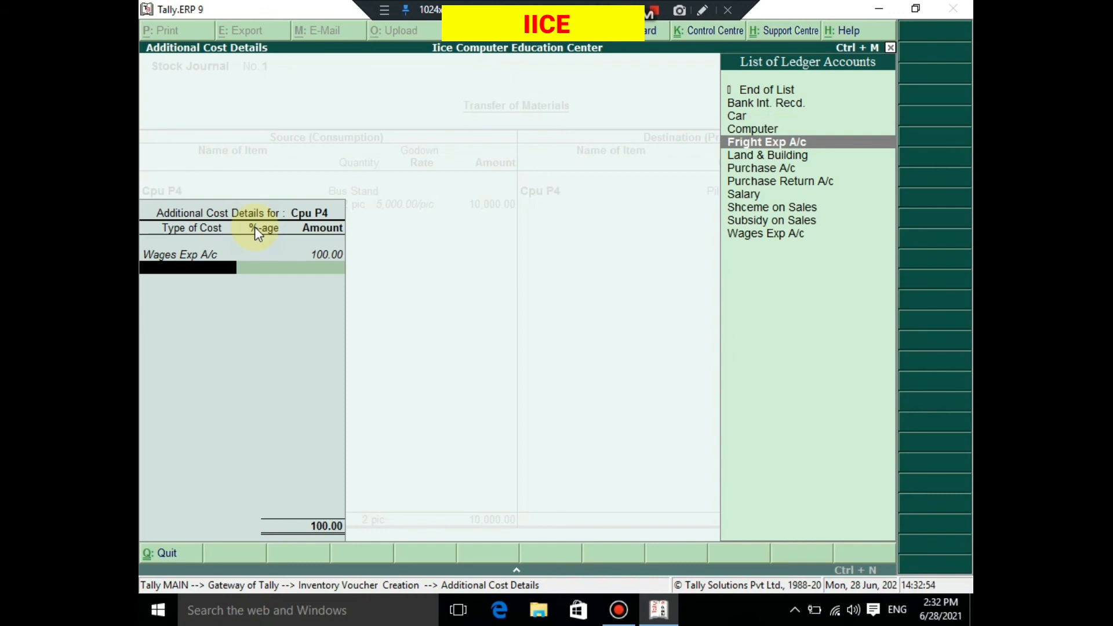
{"action": "key", "text": "Return"}
{"action": "key", "text": "Return"}
{"action": "type", "text": "150"}
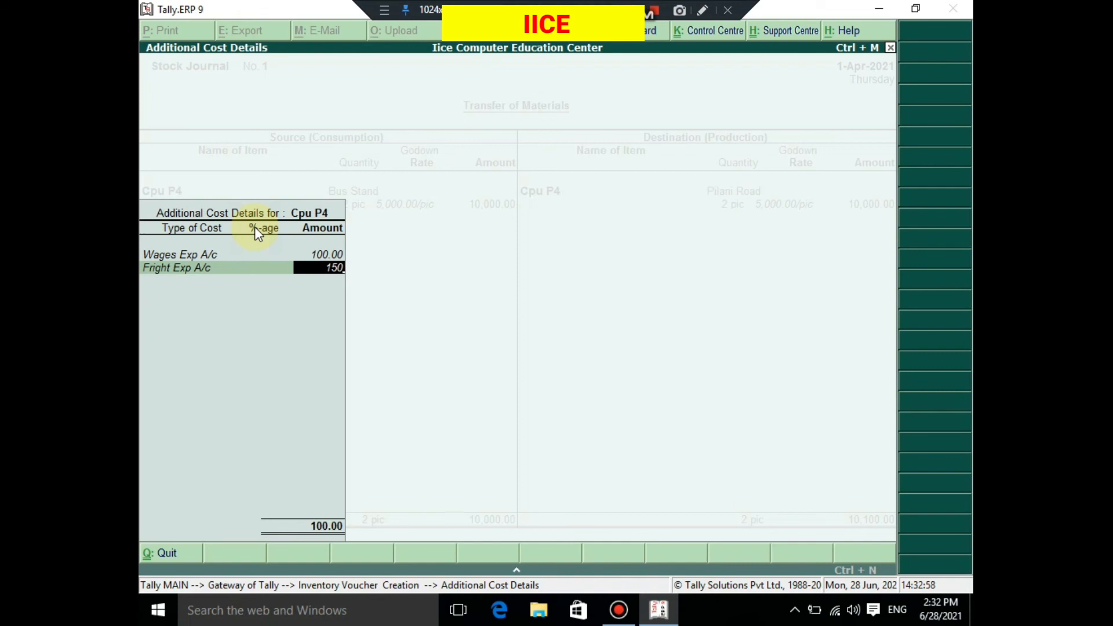
{"action": "key", "text": "Return"}
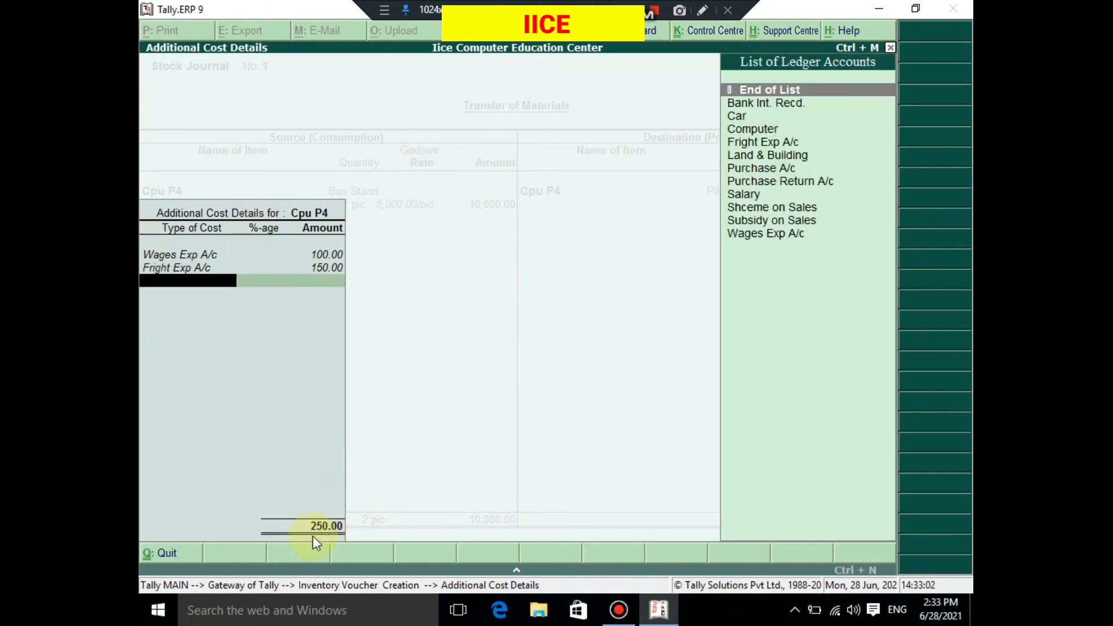
- Finish the additional cost details, leave the narration empty, and save the stock journal
{"action": "key", "text": "Return"}
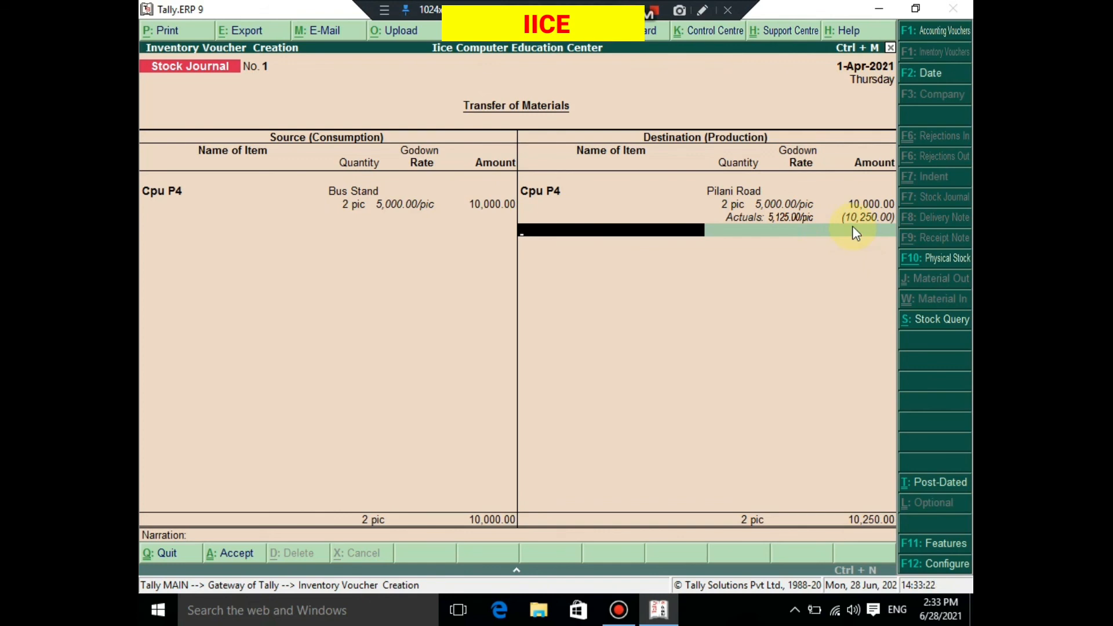
{"action": "key", "text": "Return"}
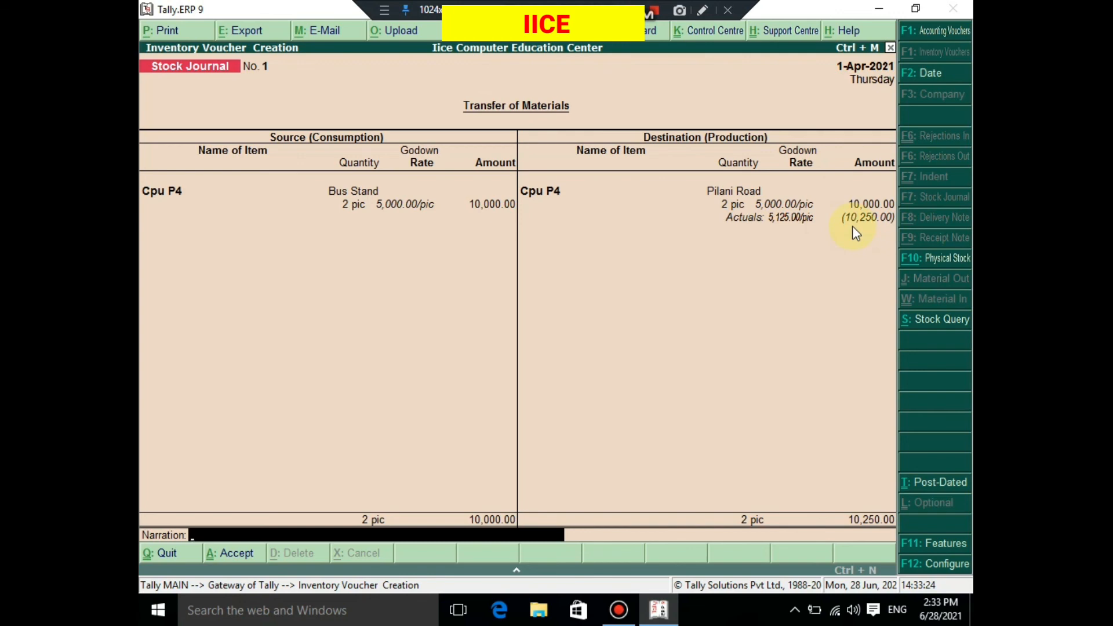
{"action": "key", "text": "Return"}
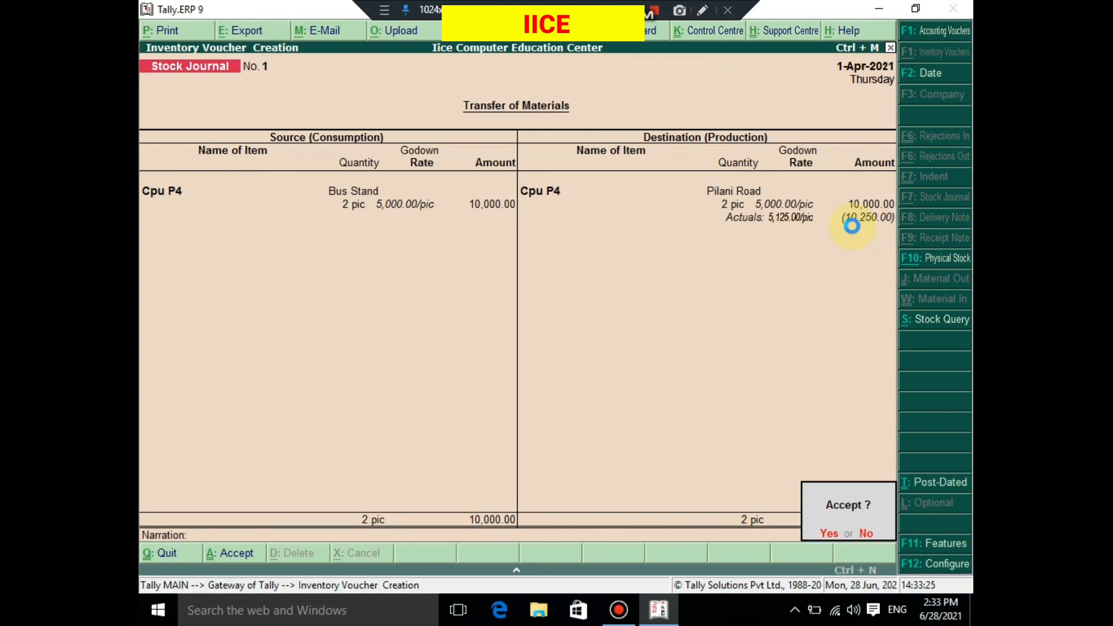
{"action": "key", "text": "Return"}
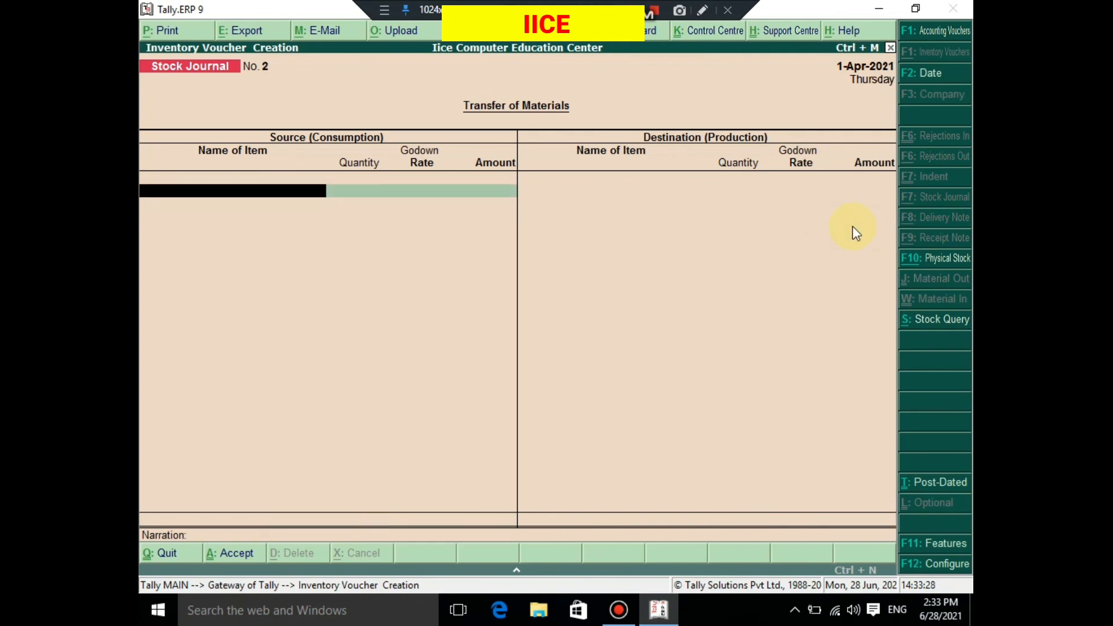
- Quit the blank stock journal without an entry and open the Godown Summary from the statements of inventory
{"action": "key", "text": "Escape"}
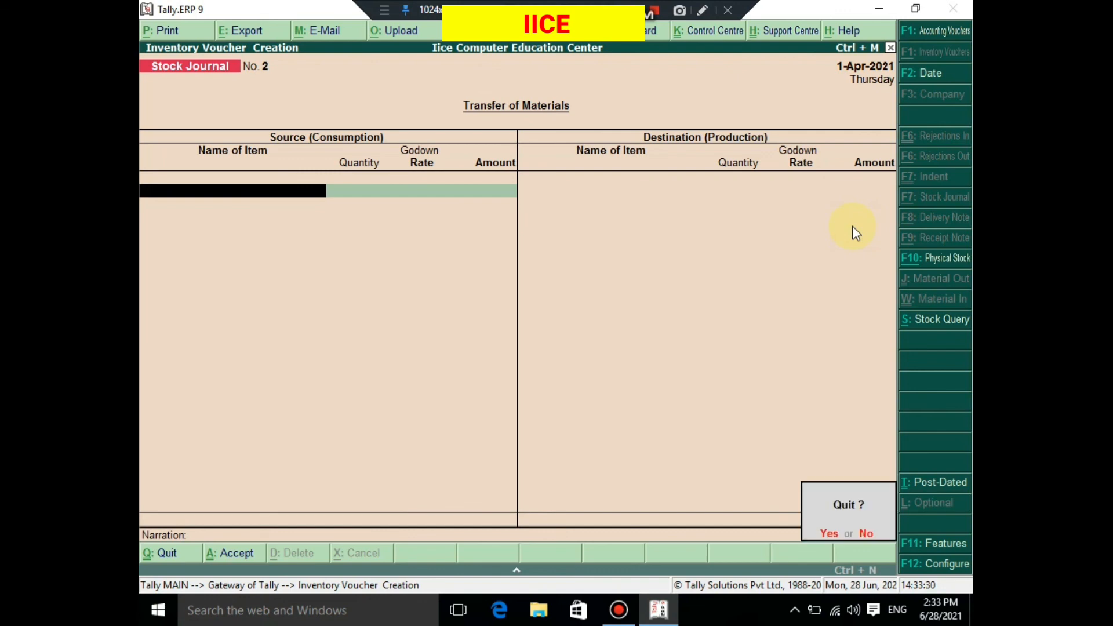
{"action": "key", "text": "Return"}
{"action": "key", "text": "Down"}
{"action": "key", "text": "Down"}
{"action": "key", "text": "Down"}
{"action": "key", "text": "Down"}
{"action": "key", "text": "Down"}
{"action": "key", "text": "Down"}
{"action": "key", "text": "Down"}
{"action": "key", "text": "Down"}
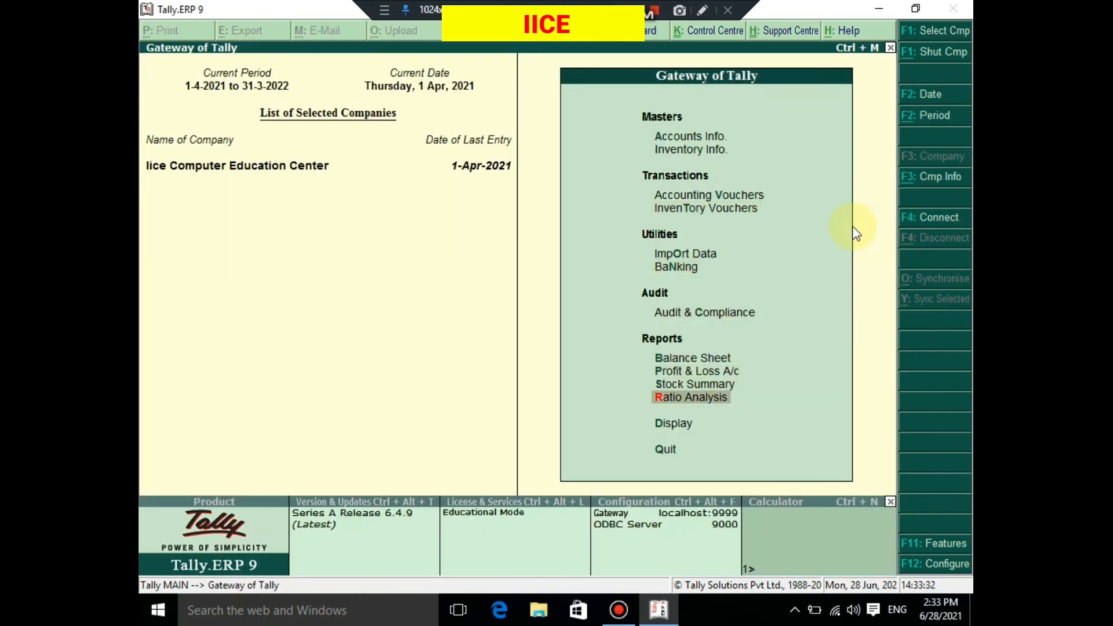
{"action": "key", "text": "Return"}
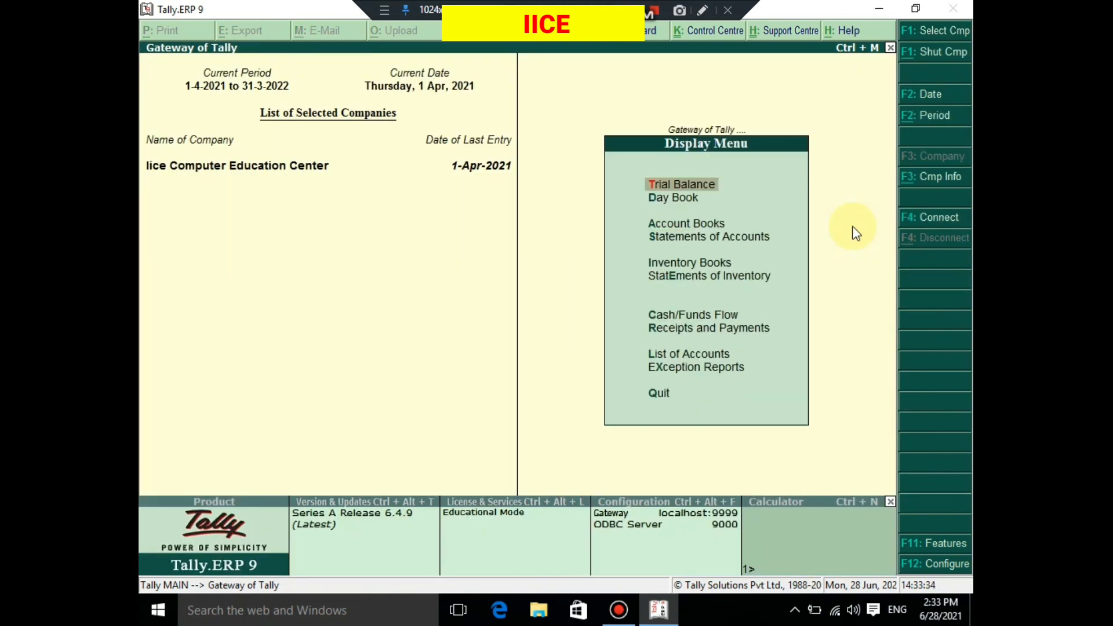
{"action": "key", "text": "Down"}
{"action": "key", "text": "Down"}
{"action": "key", "text": "Down"}
{"action": "key", "text": "Down"}
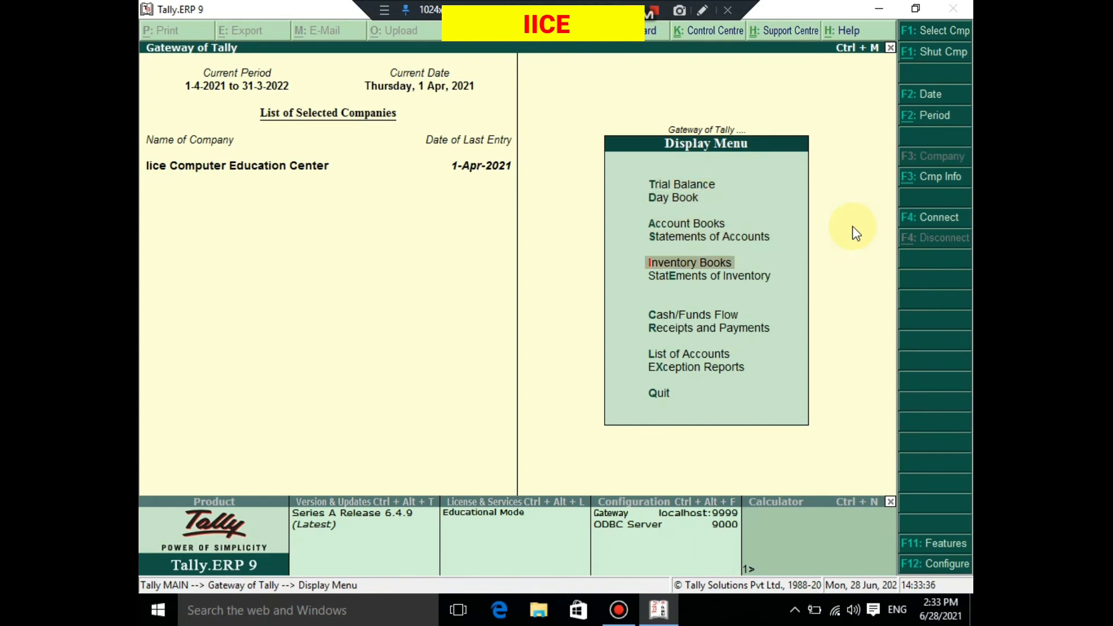
{"action": "key", "text": "Down"}
{"action": "key", "text": "Return"}
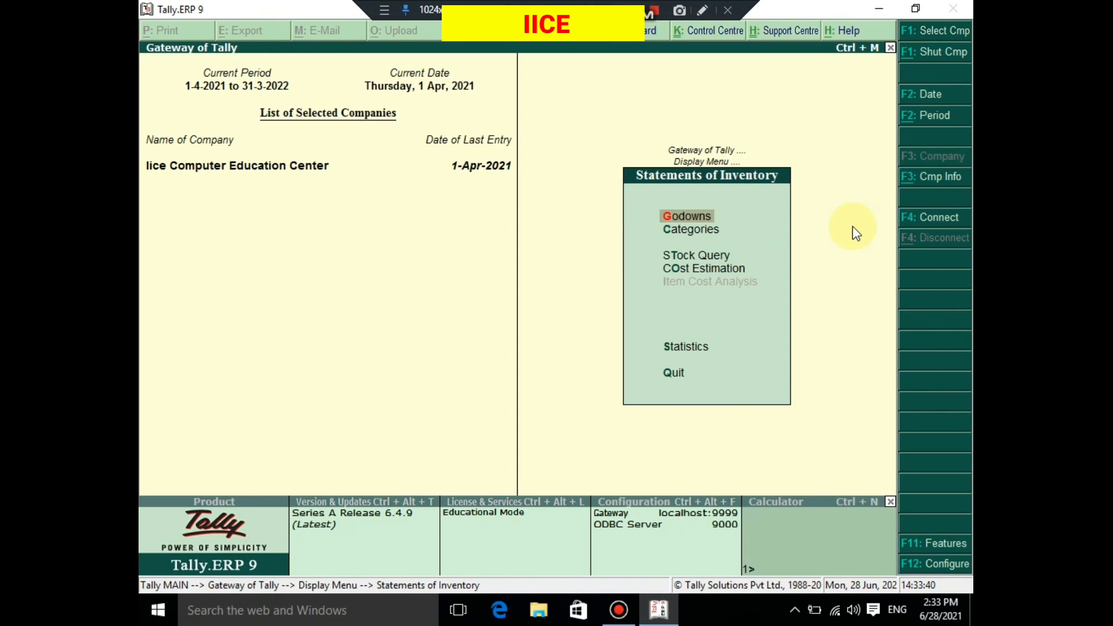
{"action": "key", "text": "Return"}
{"action": "key", "text": "Return"}
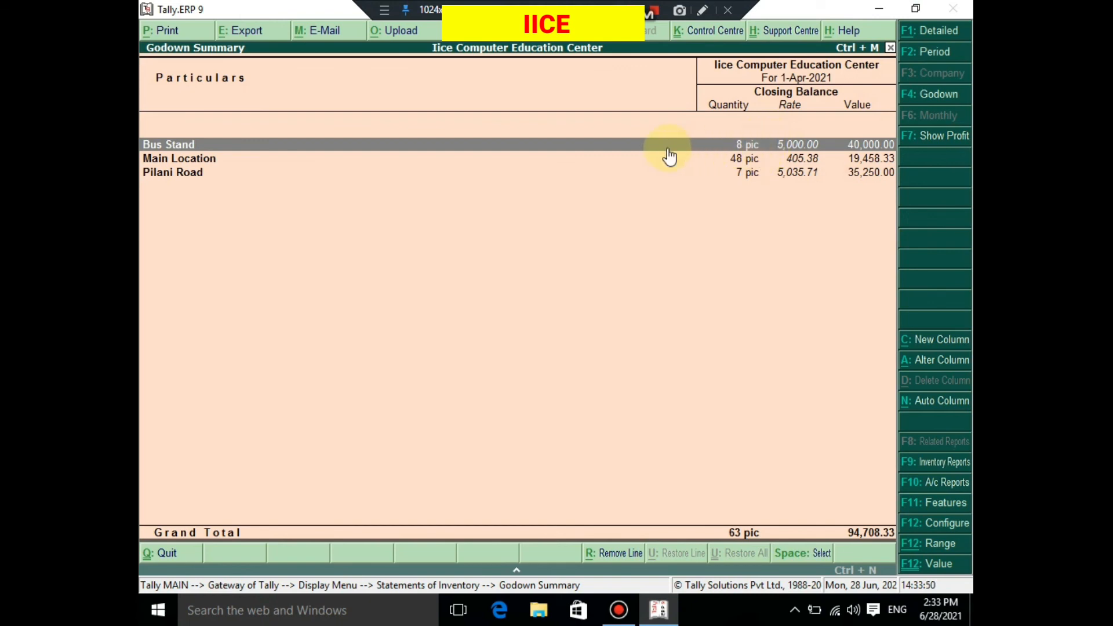
- Compare the closing quantity, rate and value of the Bus Stand and Pilani Road godowns in the Godown Summary
{"action": "key", "text": "Down"}
{"action": "key", "text": "Down"}
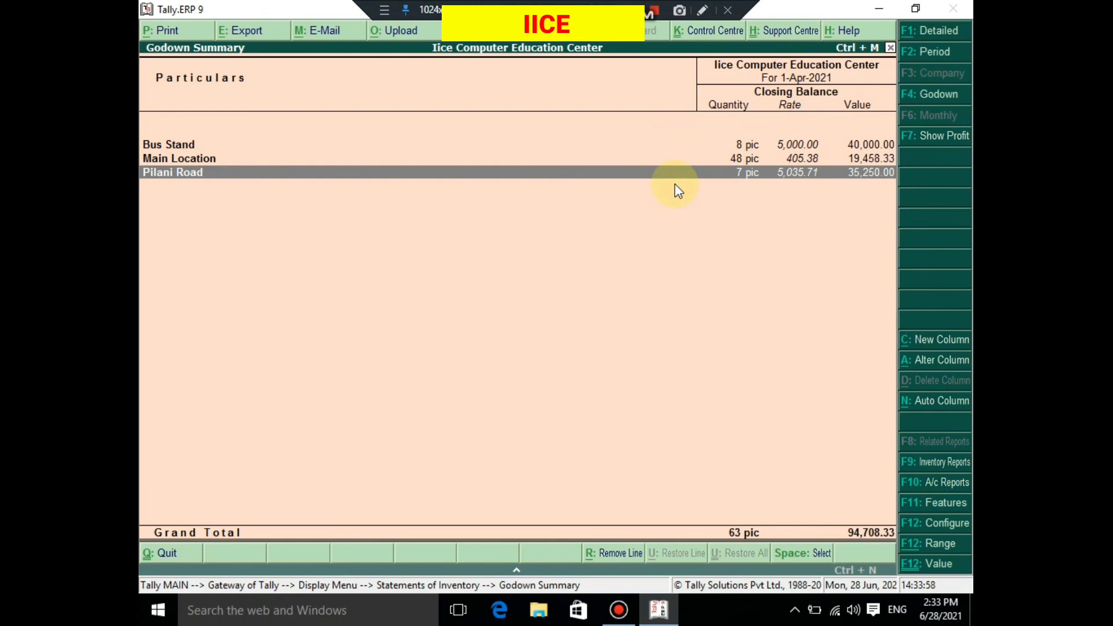
{"action": "key", "text": "Up"}
{"action": "key", "text": "Up"}
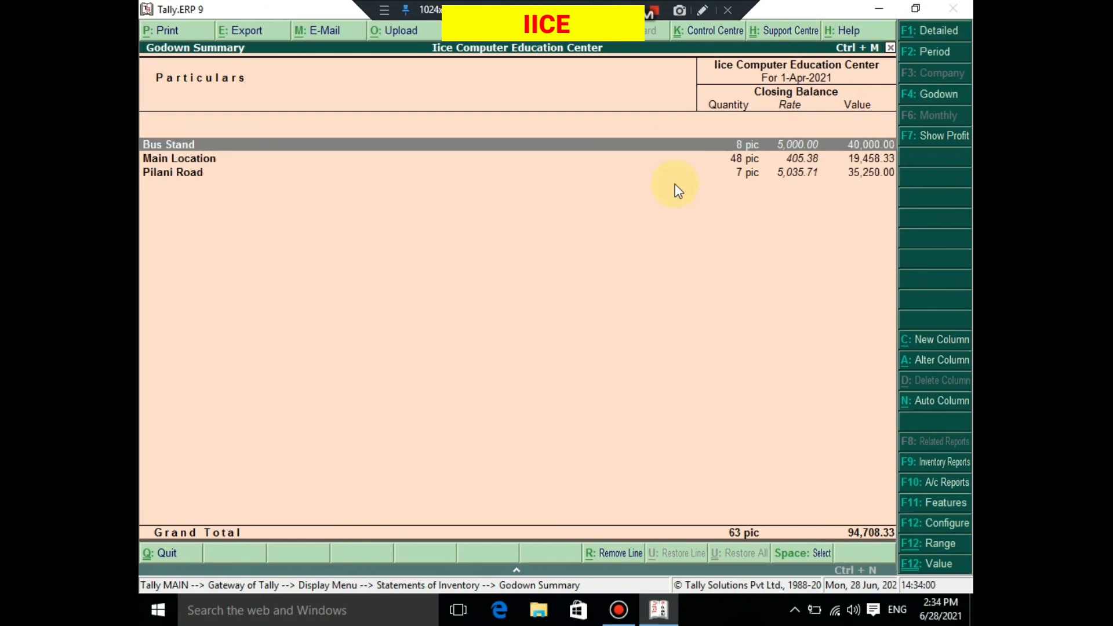
{"action": "key", "text": "Down"}
{"action": "key", "text": "Down"}
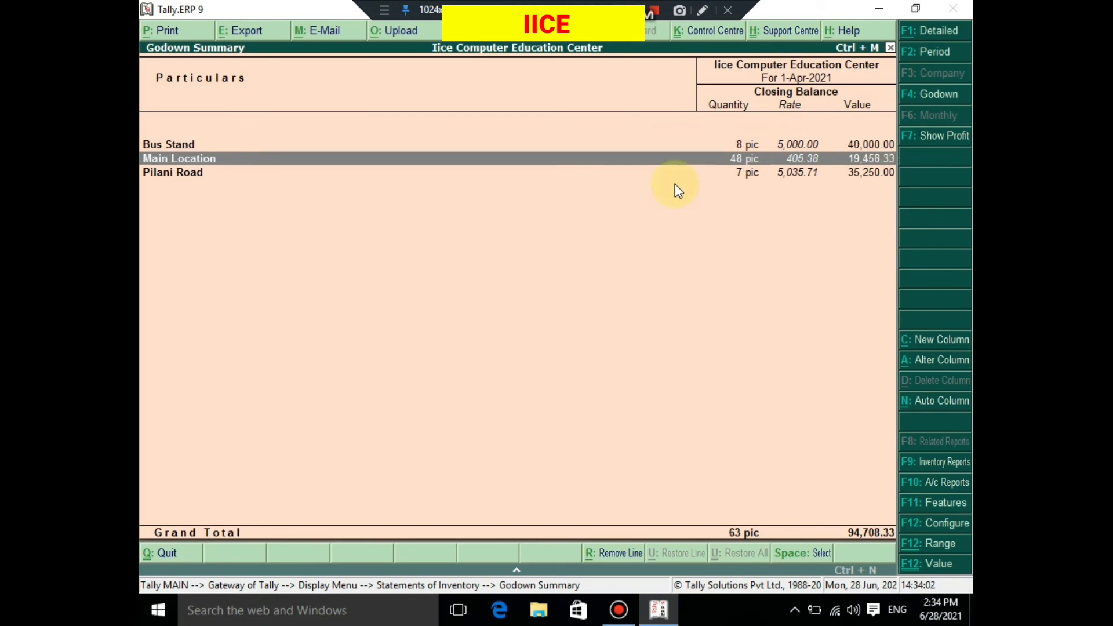
{"action": "key", "text": "Up"}
{"action": "key", "text": "Up"}
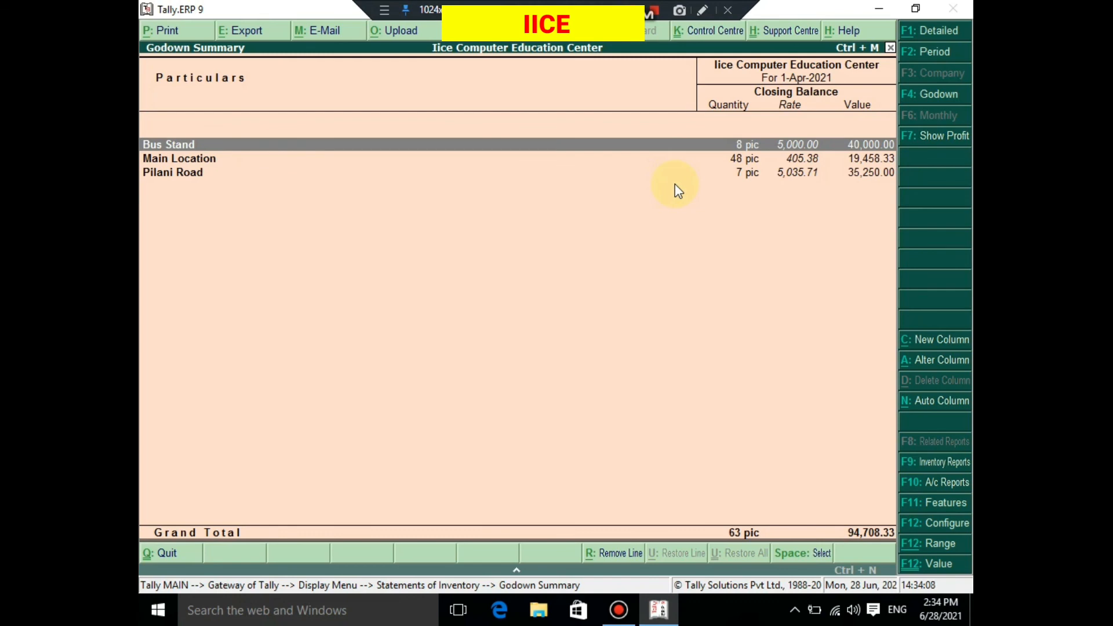
{"action": "key", "text": "Down"}
{"action": "key", "text": "Down"}
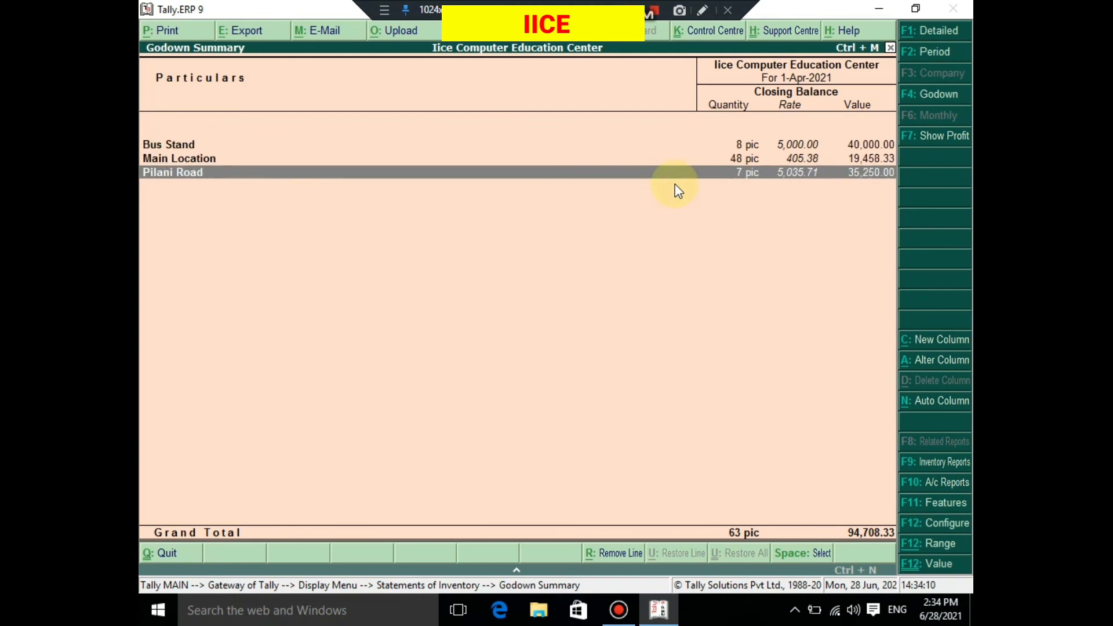